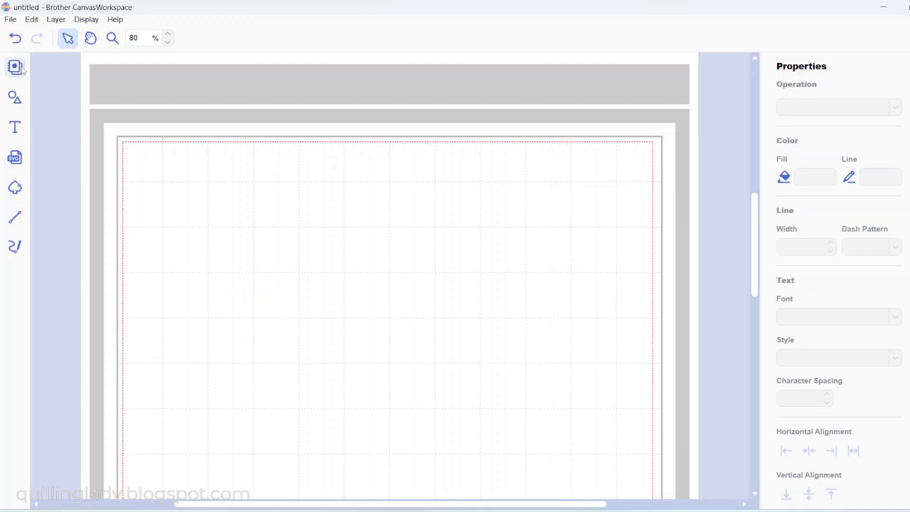
- Add a plain square at the upper corner of the cutting area and enlarge it to about seven grid cells wide
{"action": "left_click", "coordinate": [16, 99]}
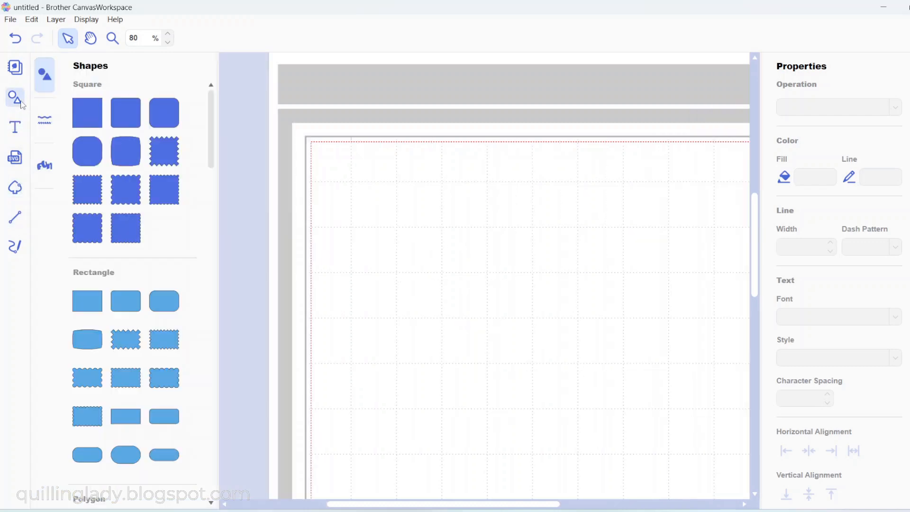
{"action": "left_click", "coordinate": [88, 113]}
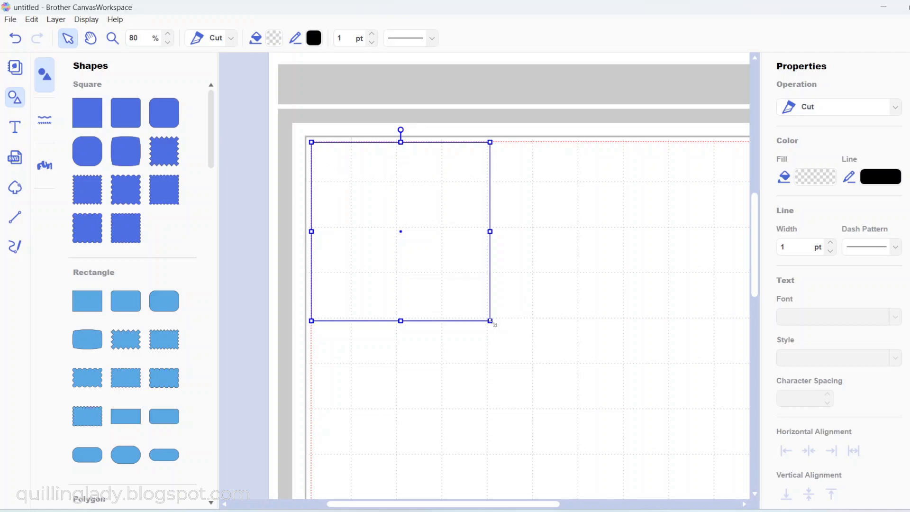
{"action": "left_click_drag", "start_coordinate": [491, 323], "coordinate": [623, 445]}
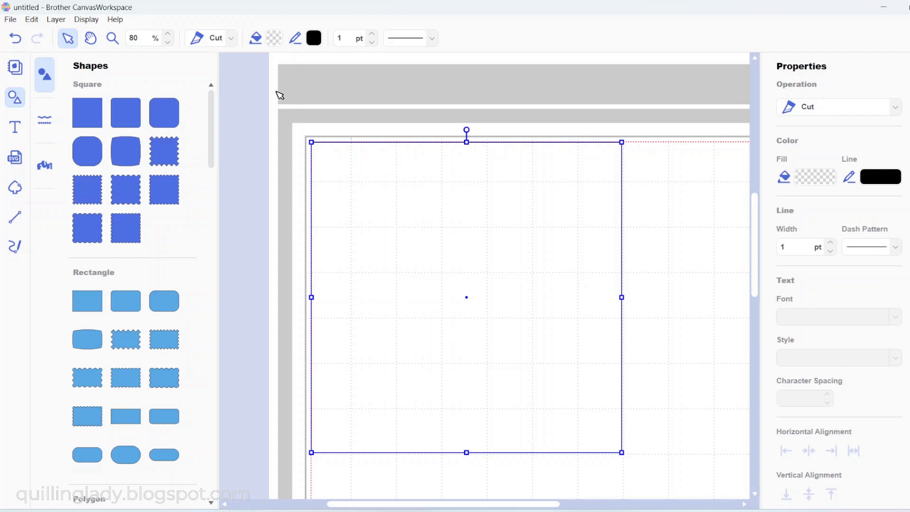
- Fill the square with pale yellow
{"action": "left_click", "coordinate": [274, 38]}
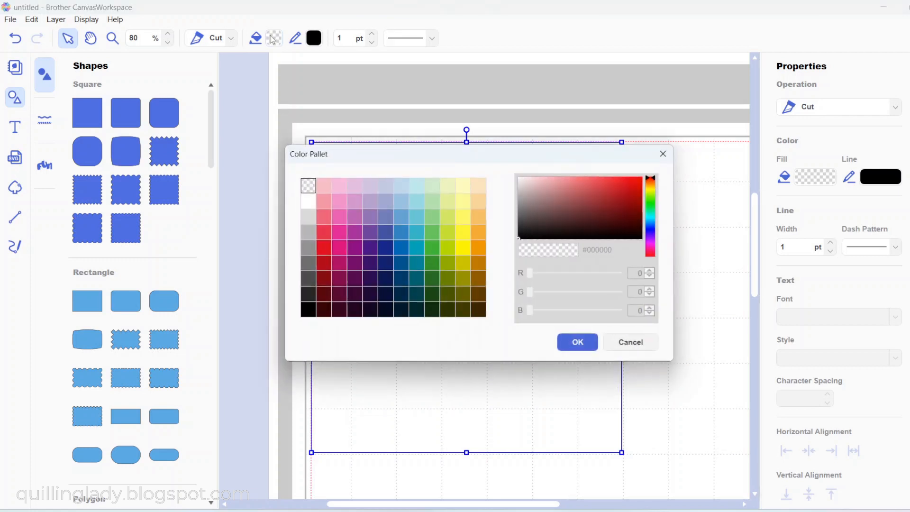
{"action": "left_click", "coordinate": [466, 190]}
{"action": "left_click", "coordinate": [578, 341]}
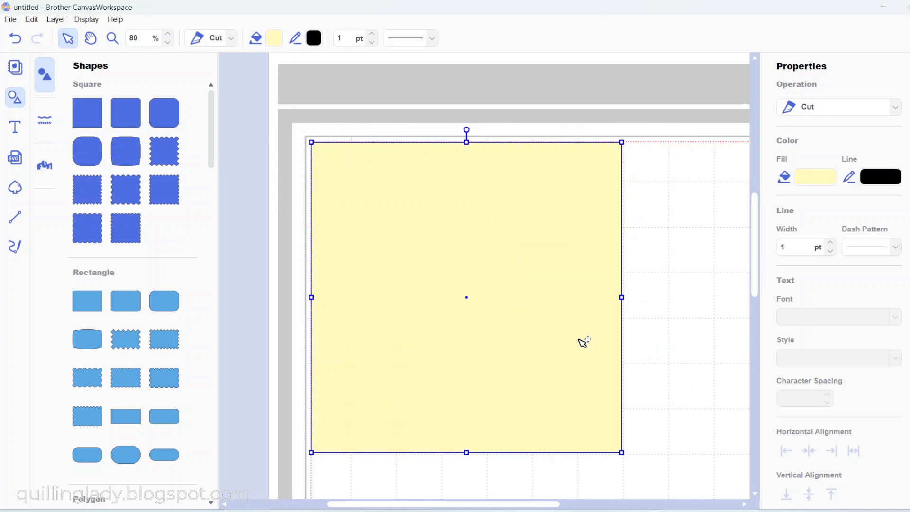
- Place the person's first name in capitals as Antique Oakland Bold text on the yellow square, slightly above its middle
{"action": "left_click", "coordinate": [16, 129]}
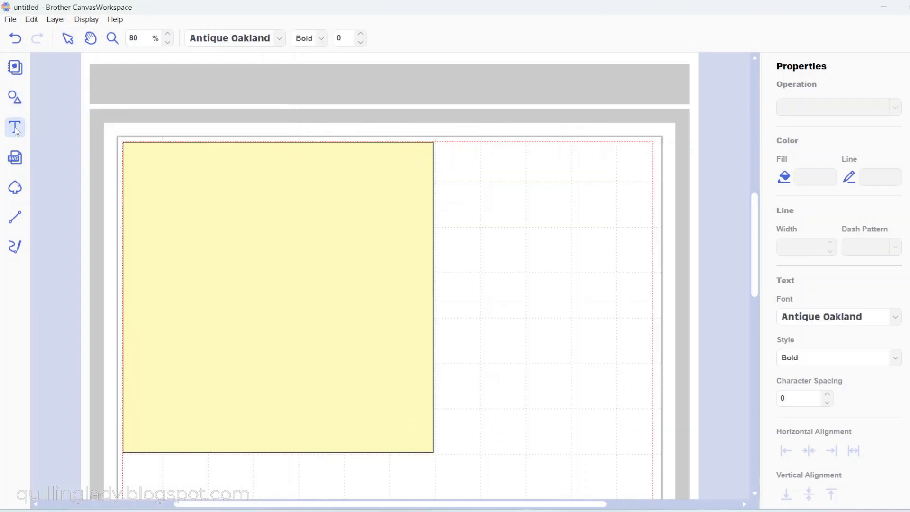
{"action": "left_click", "coordinate": [187, 247]}
{"action": "key", "text": "Escape"}
{"action": "type", "text": "JOR"}
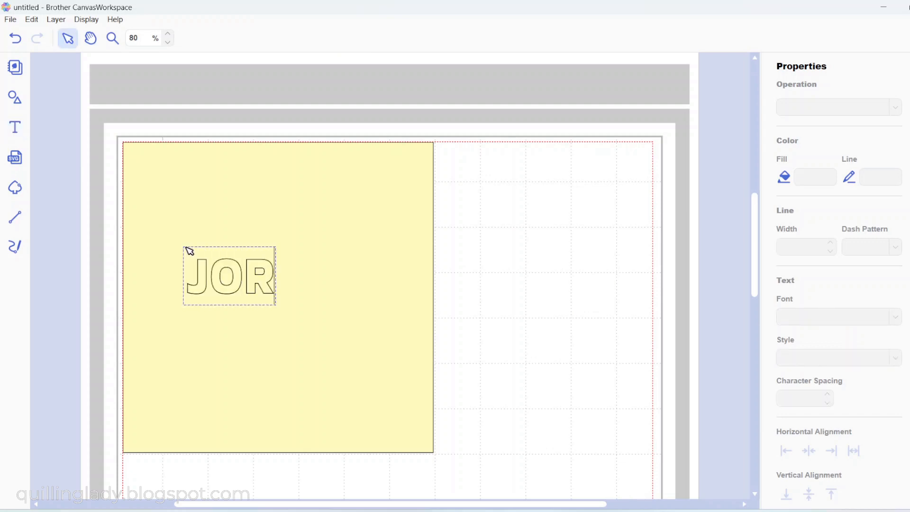
{"action": "type", "text": "DAN"}
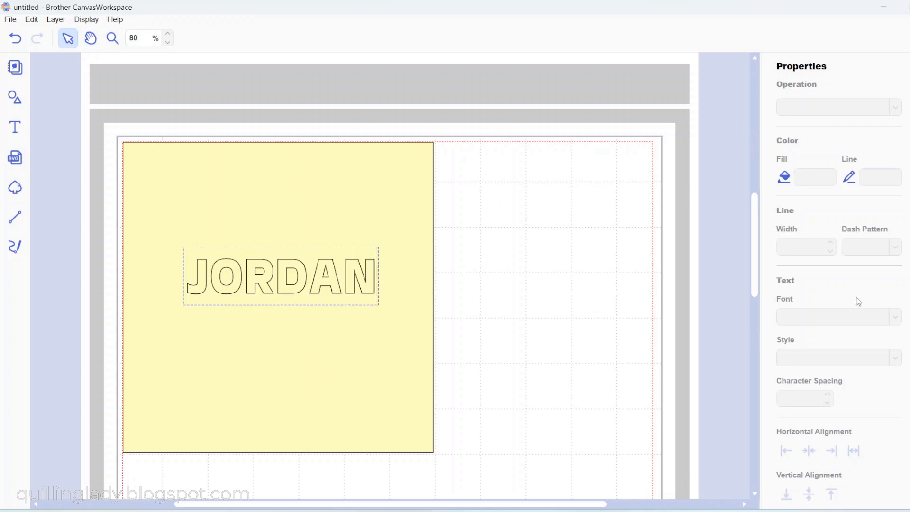
{"action": "key", "text": "Escape"}
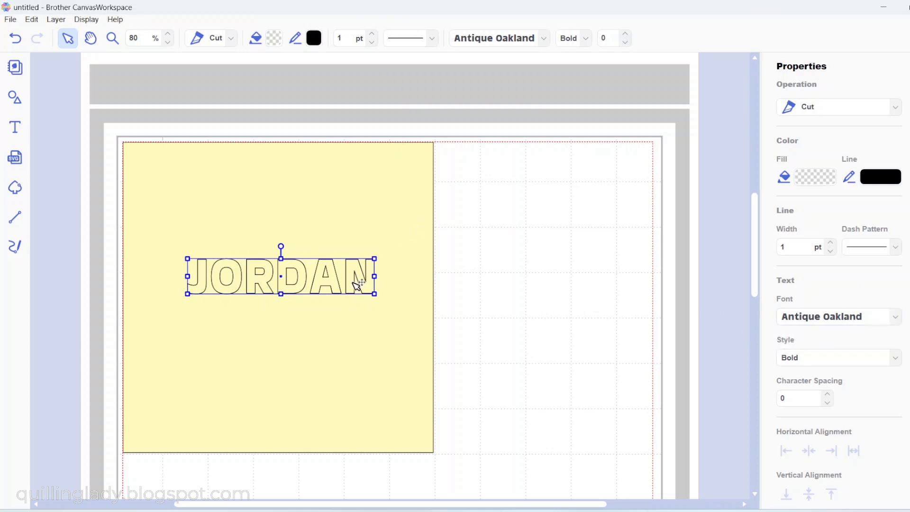
{"action": "left_click_drag", "start_coordinate": [353, 282], "coordinate": [342, 262]}
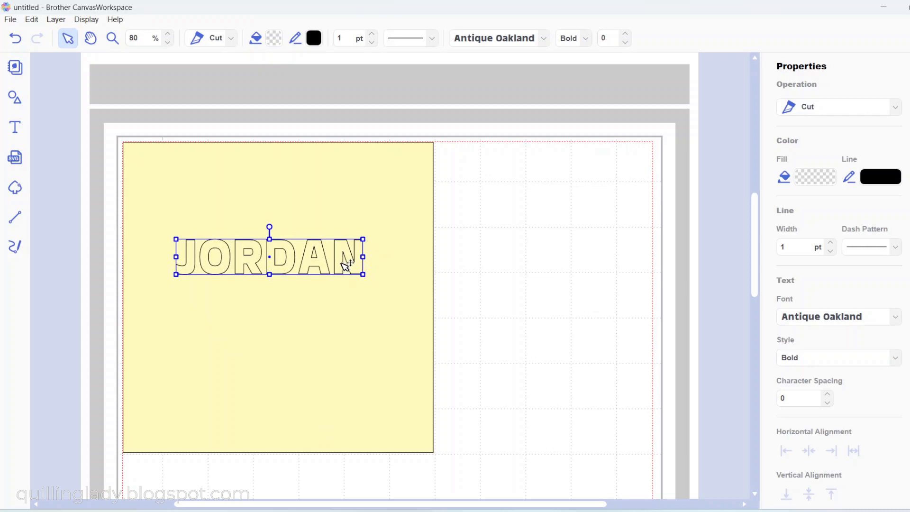
- Add a plain circle, enlarge it to about 167 mm wide, and position it so its upper edge crosses the name text
{"action": "left_click", "coordinate": [17, 97]}
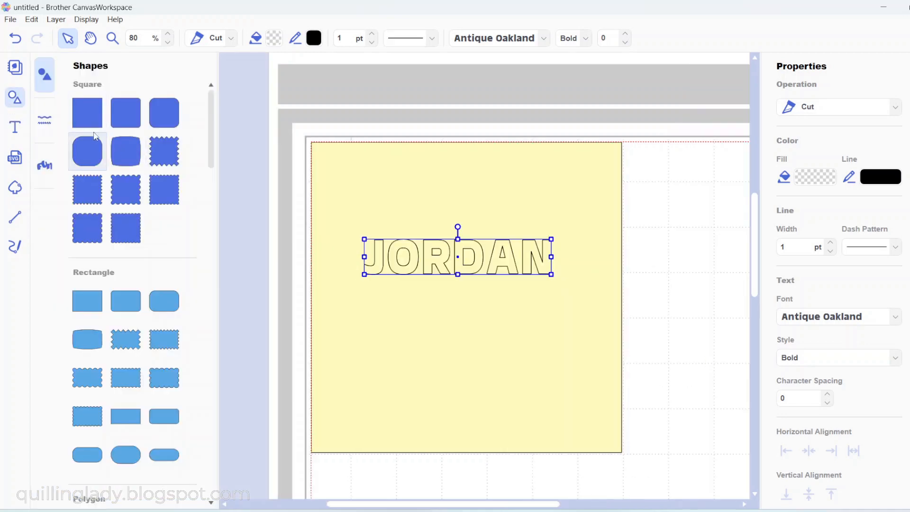
{"action": "left_click_drag", "start_coordinate": [213, 157], "coordinate": [212, 277]}
{"action": "left_click", "coordinate": [87, 225]}
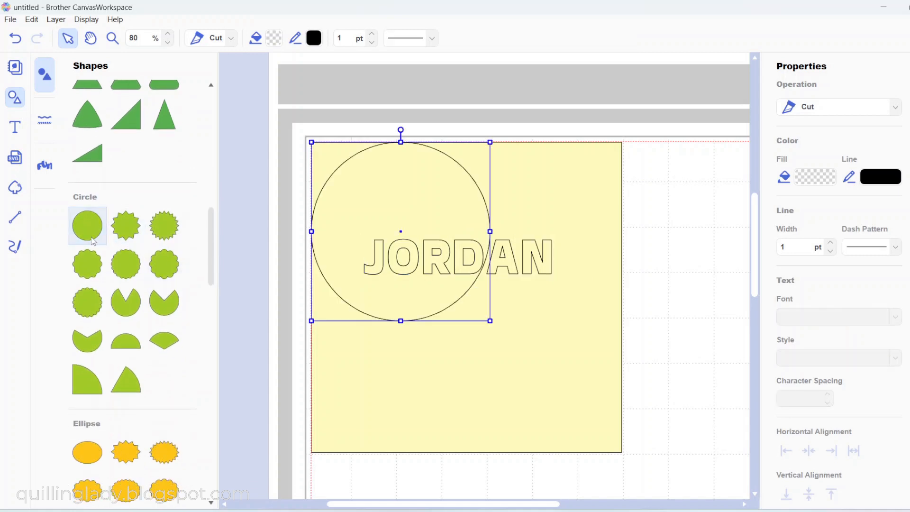
{"action": "left_click_drag", "start_coordinate": [393, 201], "coordinate": [420, 319]}
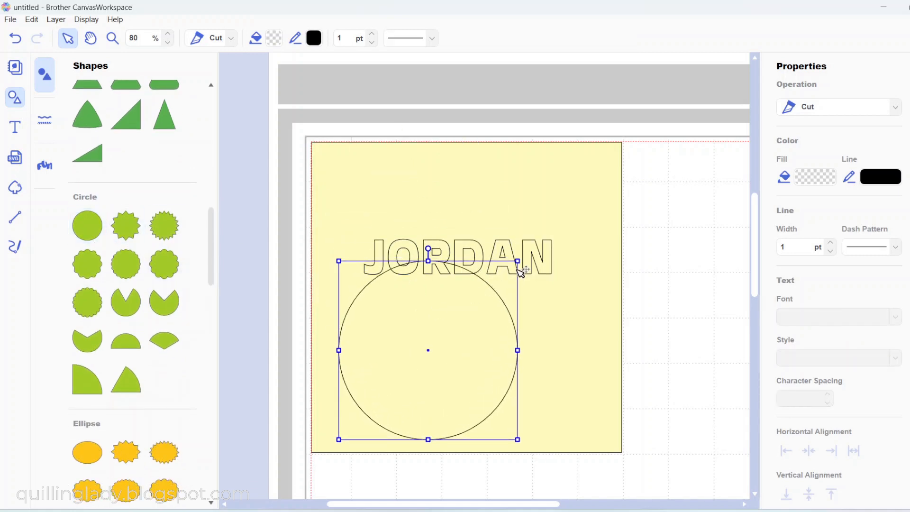
{"action": "left_click_drag", "start_coordinate": [517, 261], "coordinate": [636, 142]}
{"action": "left_click_drag", "start_coordinate": [589, 273], "coordinate": [567, 383]}
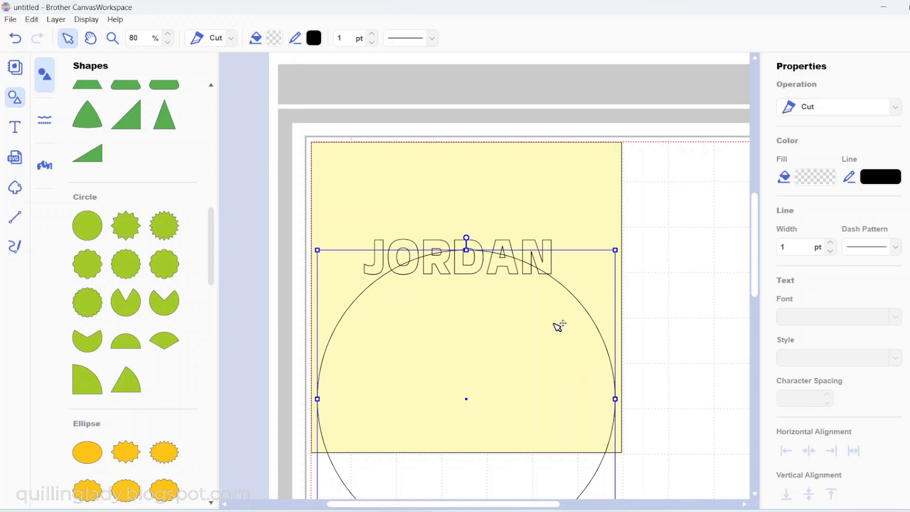
- Fit the name text to the circle's path and slide its starting point so the name arches over the circle's top
{"action": "left_click", "coordinate": [536, 251]}
{"action": "left_click", "coordinate": [536, 251]}
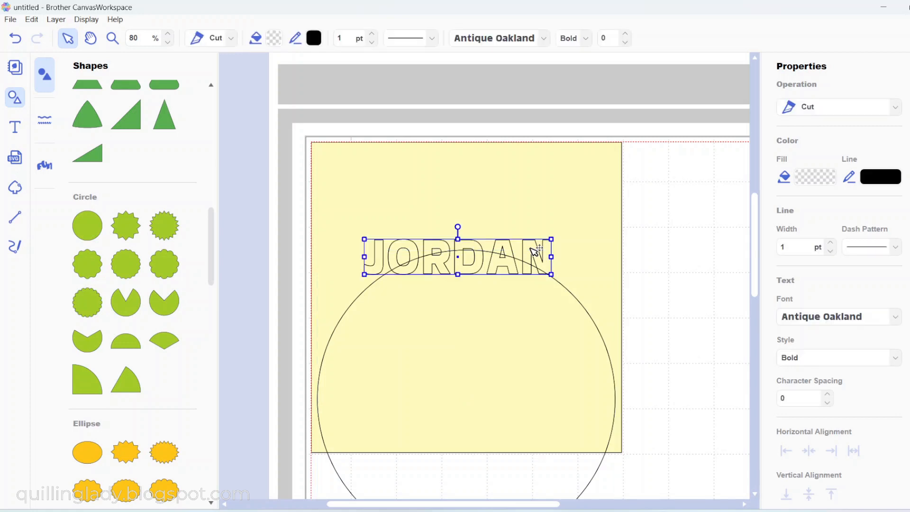
{"action": "left_click", "coordinate": [549, 314], "text": "shift"}
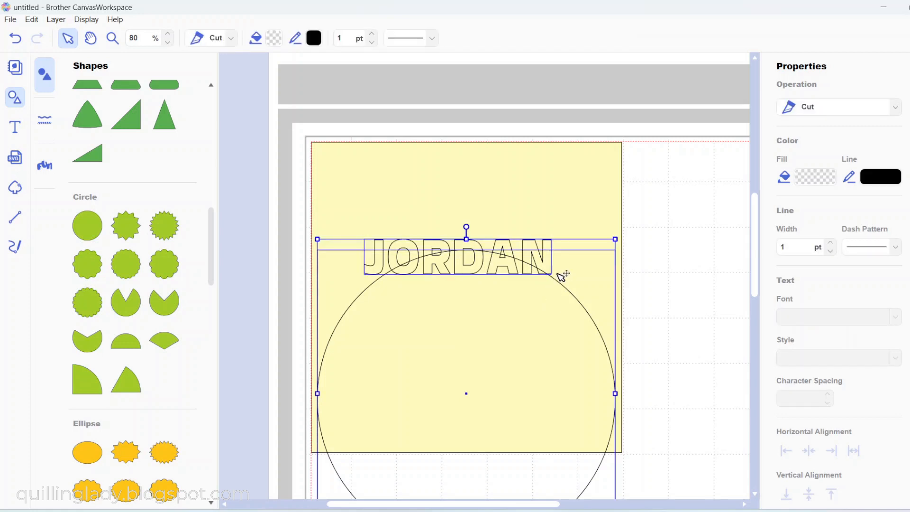
{"action": "scroll", "coordinate": [839, 285], "scroll_direction": "down", "scroll_amount": 2}
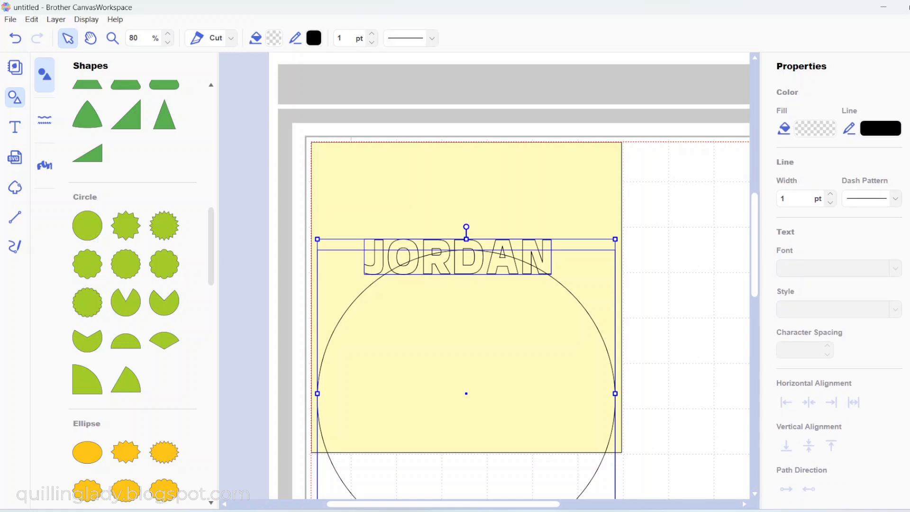
{"action": "left_click", "coordinate": [909, 97]}
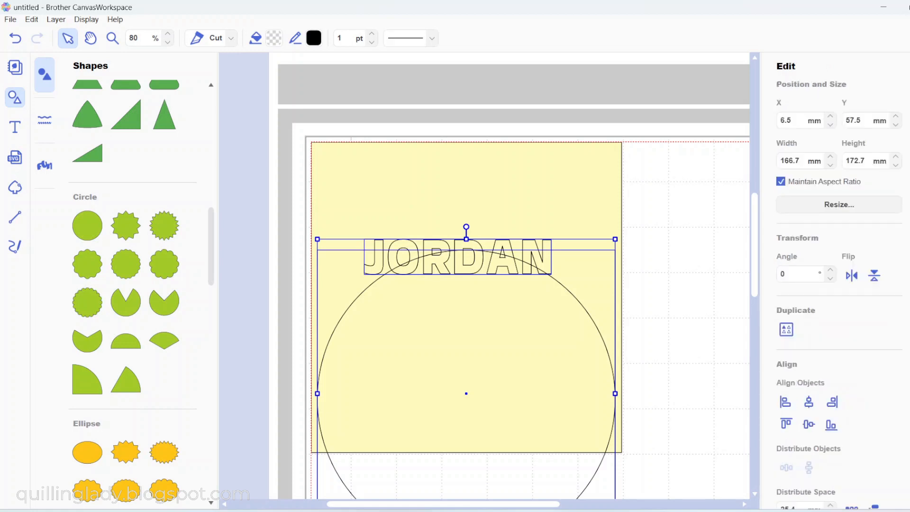
{"action": "scroll", "coordinate": [790, 417], "scroll_direction": "down", "scroll_amount": 8}
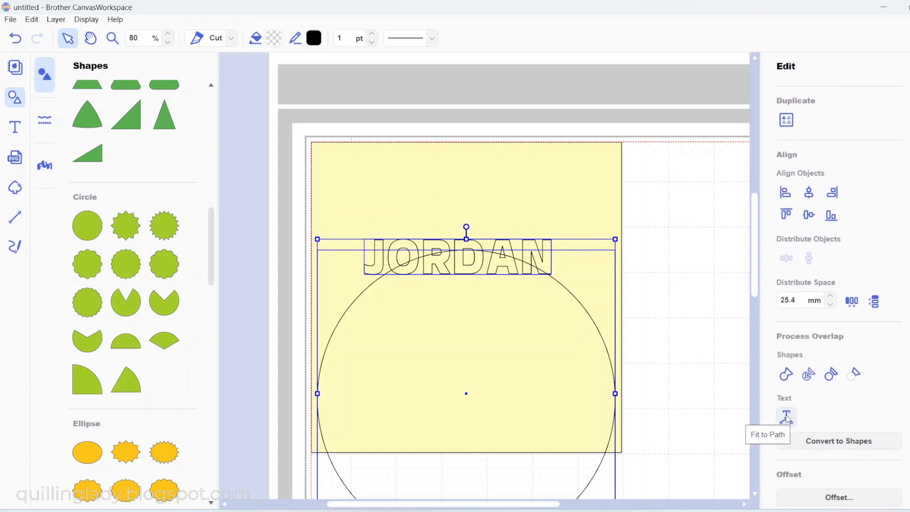
{"action": "left_click", "coordinate": [787, 417]}
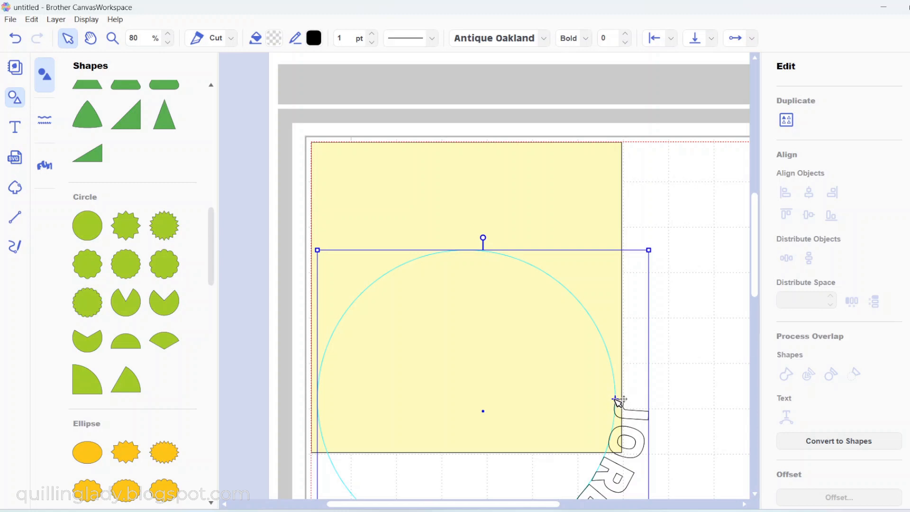
{"action": "mouse_move", "coordinate": [619, 401]}
{"action": "left_mouse_down"}
{"action": "mouse_move", "coordinate": [611, 363]}
{"action": "mouse_move", "coordinate": [585, 325]}
{"action": "mouse_move", "coordinate": [518, 290]}
{"action": "mouse_move", "coordinate": [439, 256]}
{"action": "mouse_move", "coordinate": [371, 274]}
{"action": "mouse_move", "coordinate": [379, 274]}
{"action": "left_mouse_up"}
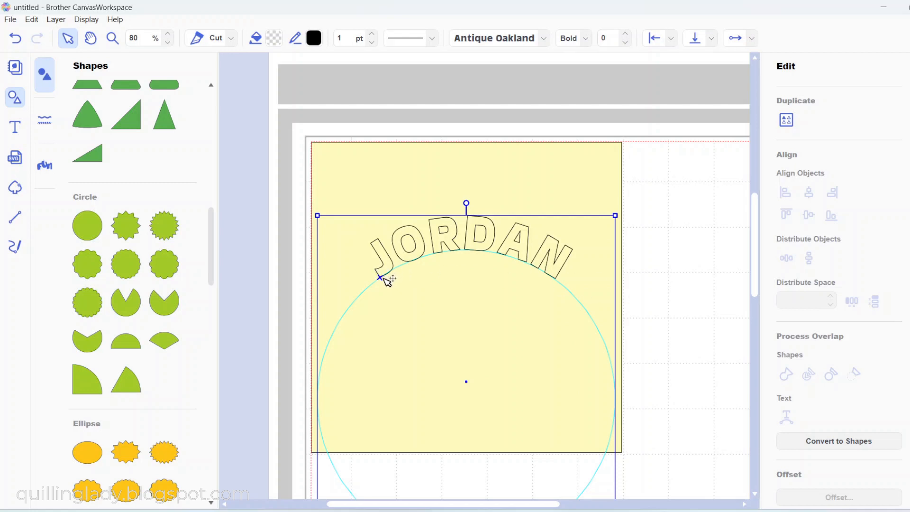
{"action": "left_click_drag", "start_coordinate": [383, 278], "coordinate": [386, 280]}
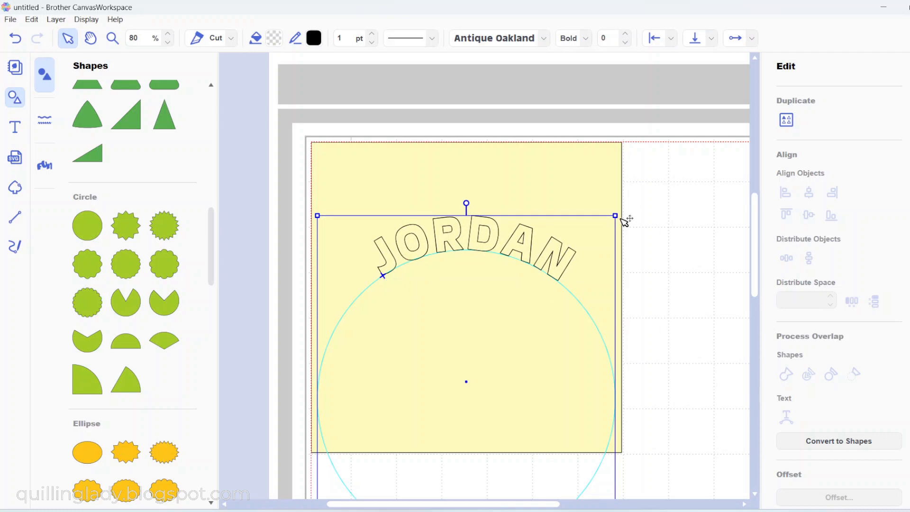
- Enlarge the curved name together with its circle path and move it to the upper part of the yellow square
{"action": "left_click_drag", "start_coordinate": [616, 215], "coordinate": [656, 183]}
{"action": "left_click_drag", "start_coordinate": [590, 218], "coordinate": [565, 233]}
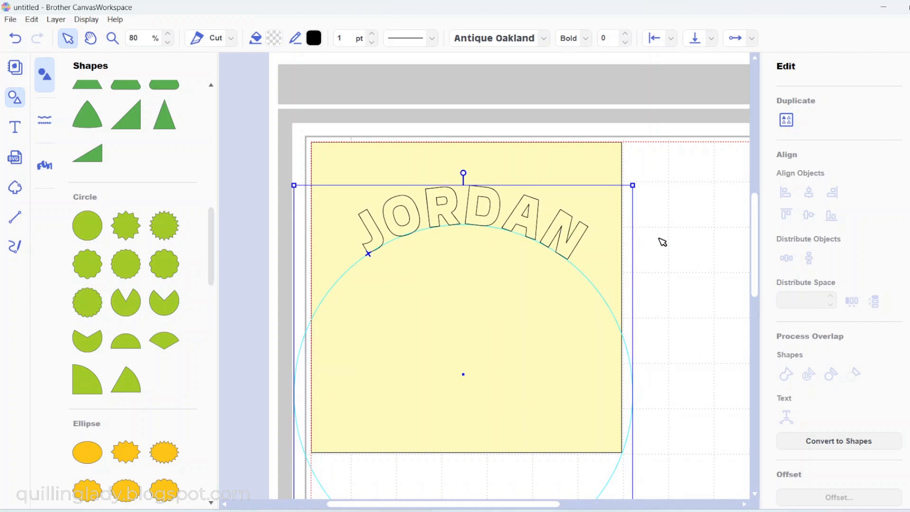
{"action": "left_click", "coordinate": [662, 242]}
{"action": "left_click", "coordinate": [603, 321]}
{"action": "left_click_drag", "start_coordinate": [632, 185], "coordinate": [662, 153]}
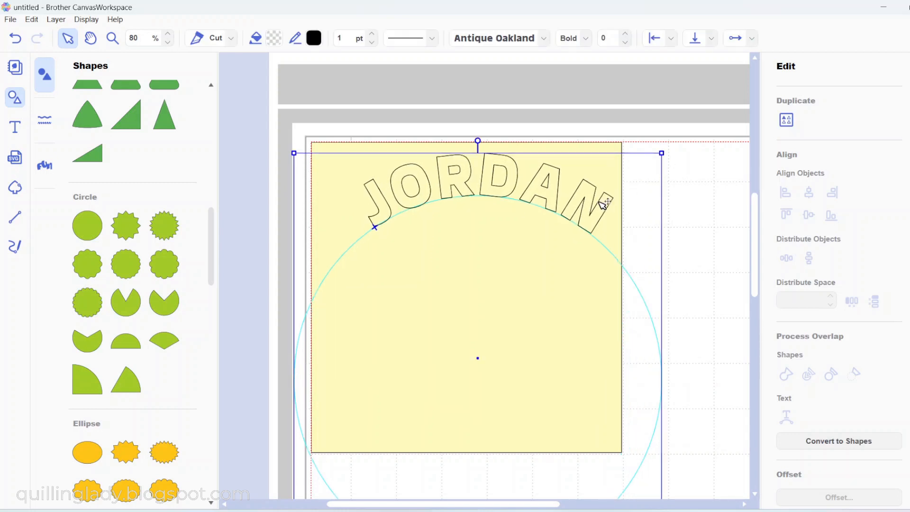
{"action": "left_click_drag", "start_coordinate": [601, 211], "coordinate": [586, 230]}
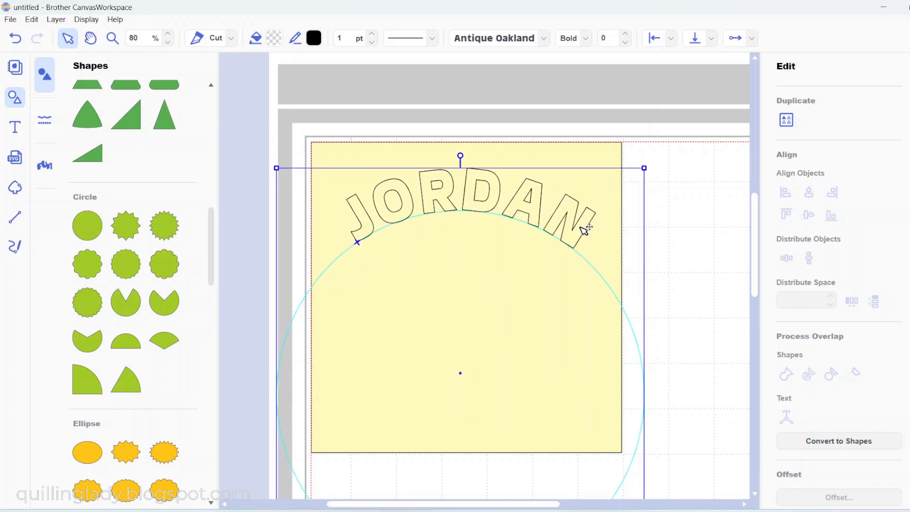
- Align the curved name and the yellow square on their horizontal centers, and move both so the square sits inside the cutting area
{"action": "left_click", "coordinate": [580, 163], "text": "shift"}
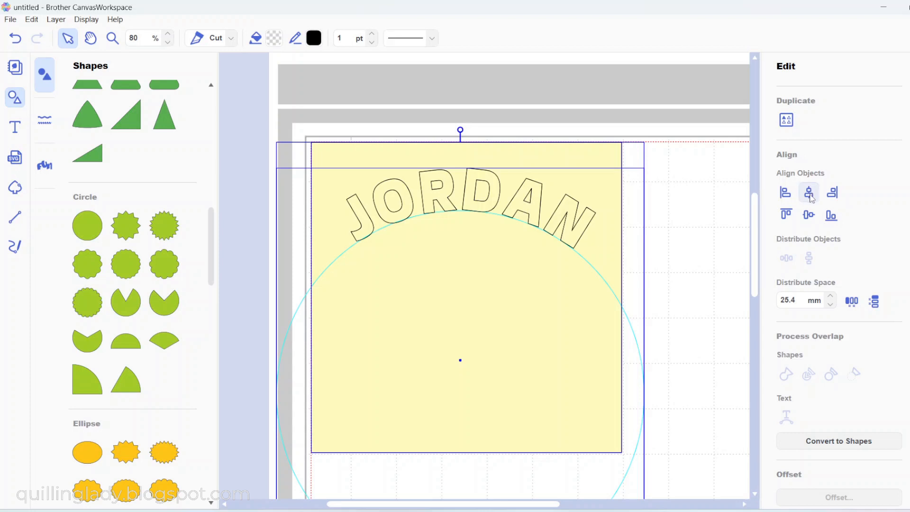
{"action": "left_click", "coordinate": [811, 196]}
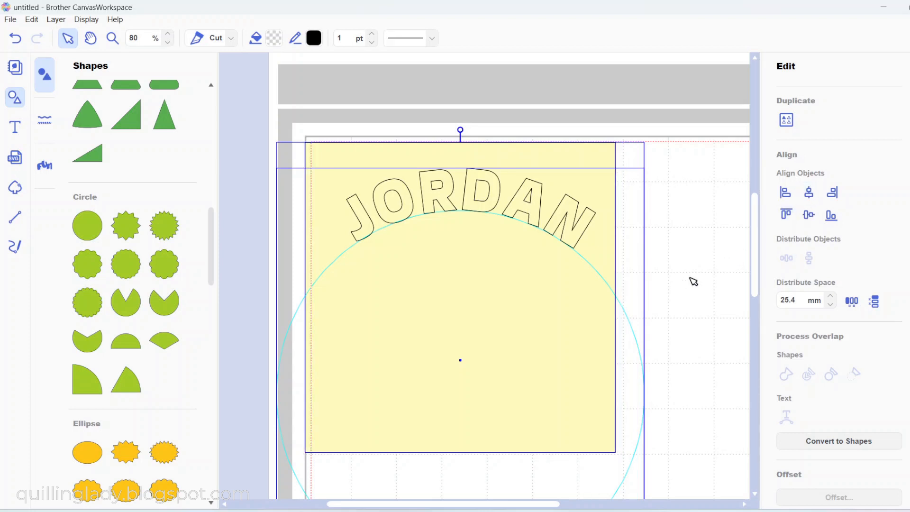
{"action": "left_click", "coordinate": [685, 280]}
{"action": "left_click_drag", "start_coordinate": [637, 251], "coordinate": [526, 350]}
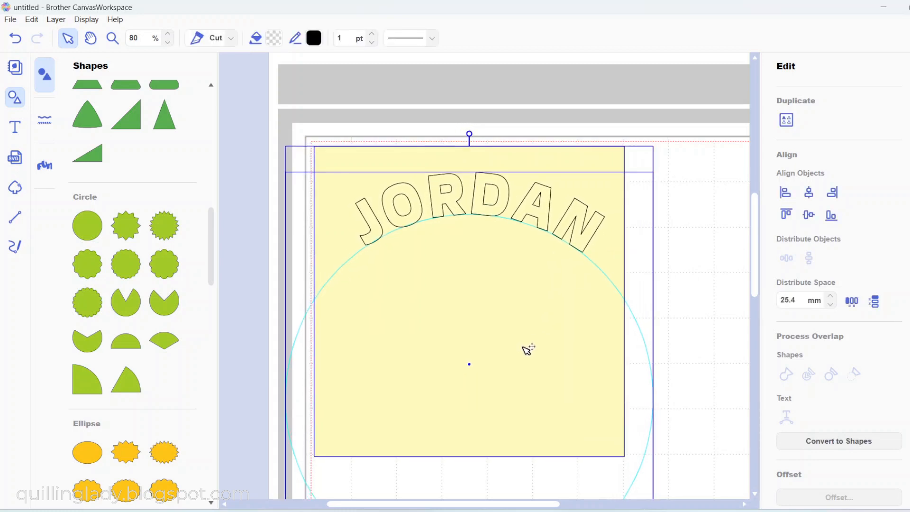
{"action": "left_click", "coordinate": [689, 300]}
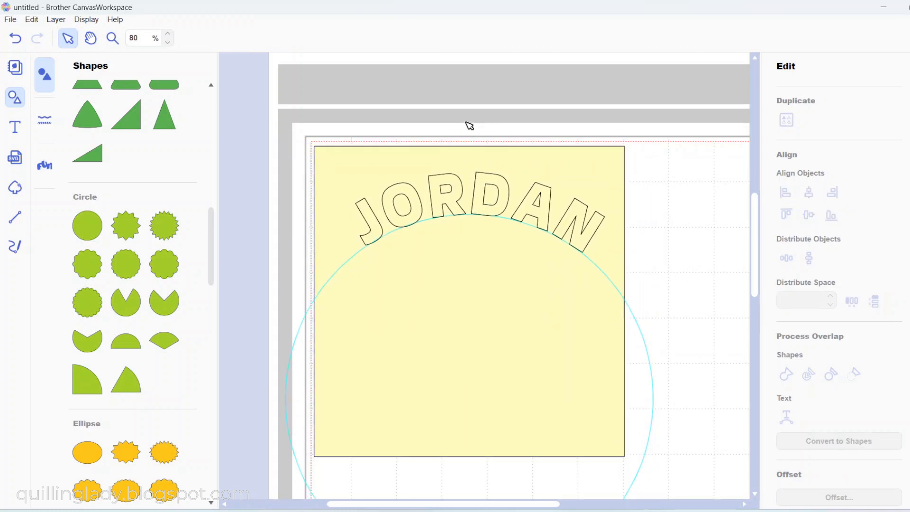
- Convert the curved name text to shapes
{"action": "left_click", "coordinate": [583, 245]}
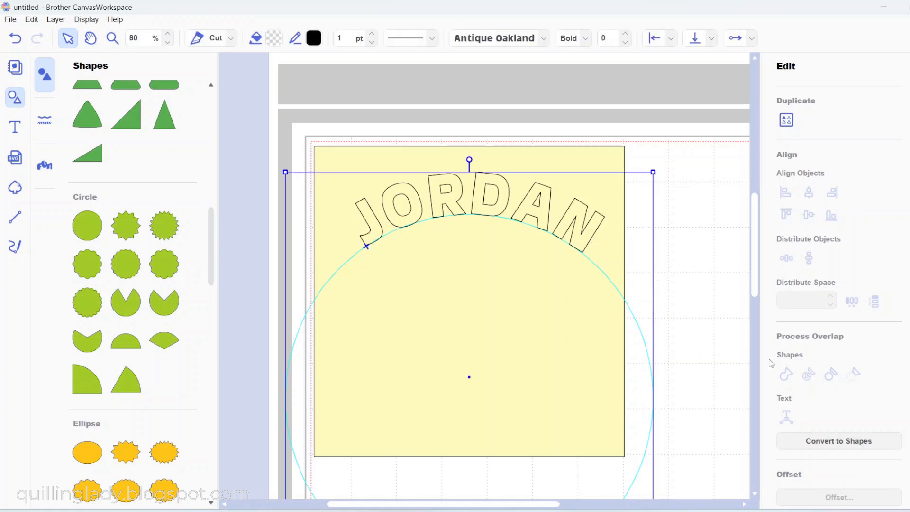
{"action": "scroll", "coordinate": [839, 294], "scroll_direction": "down", "scroll_amount": 1}
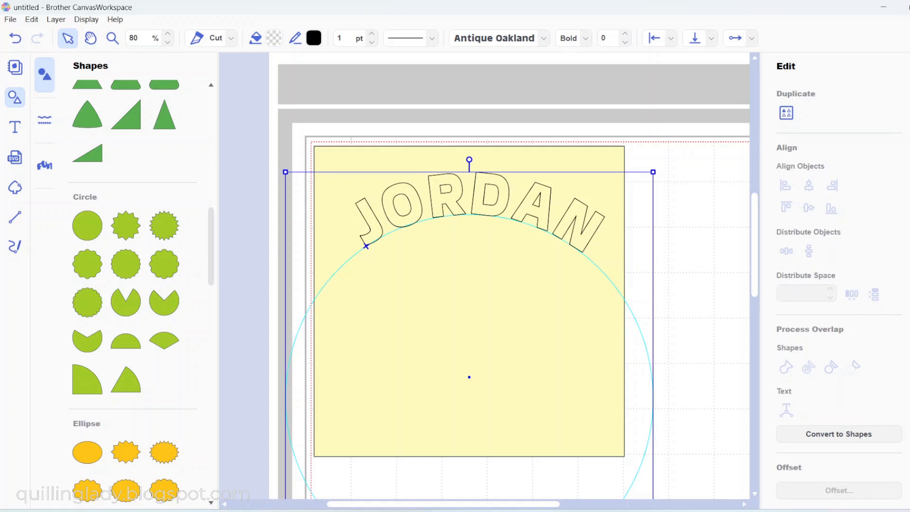
{"action": "left_click", "coordinate": [820, 435]}
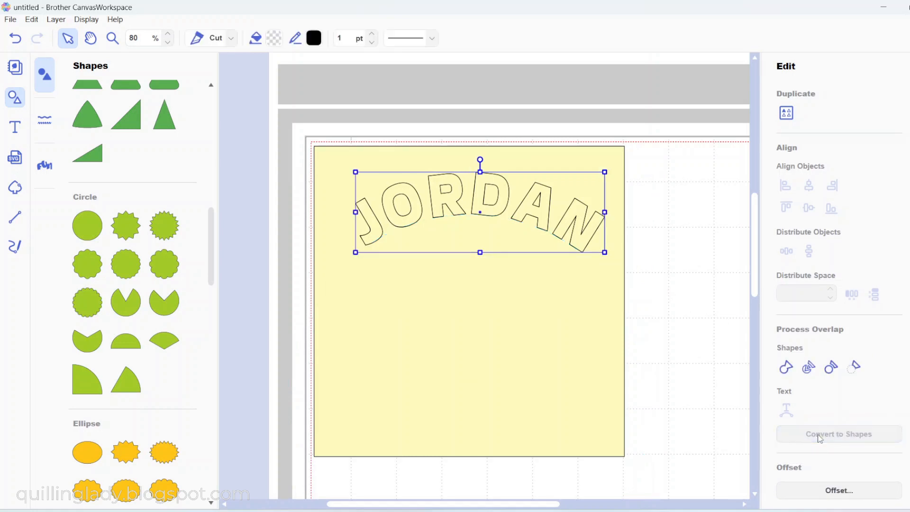
- Try an outward offset line around the outer edge of the curved name with round corners, and undo it
{"action": "left_click", "coordinate": [830, 488]}
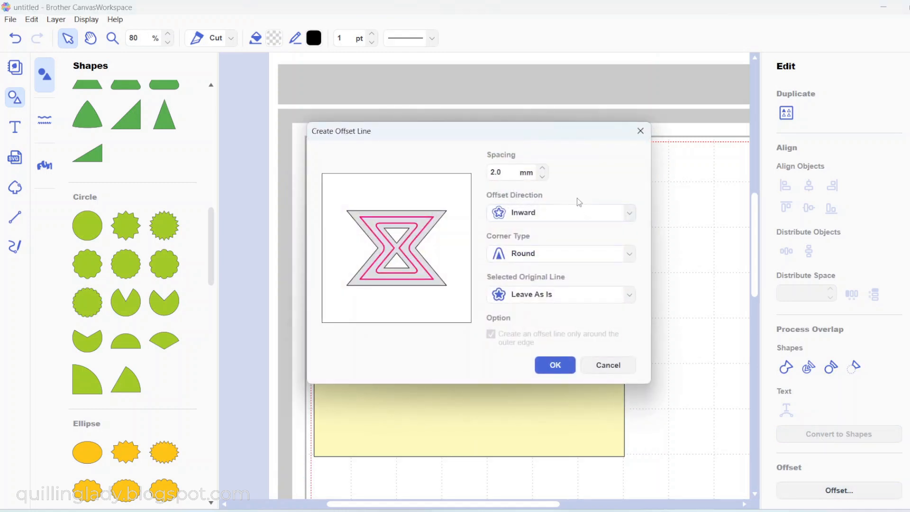
{"action": "left_click", "coordinate": [633, 217]}
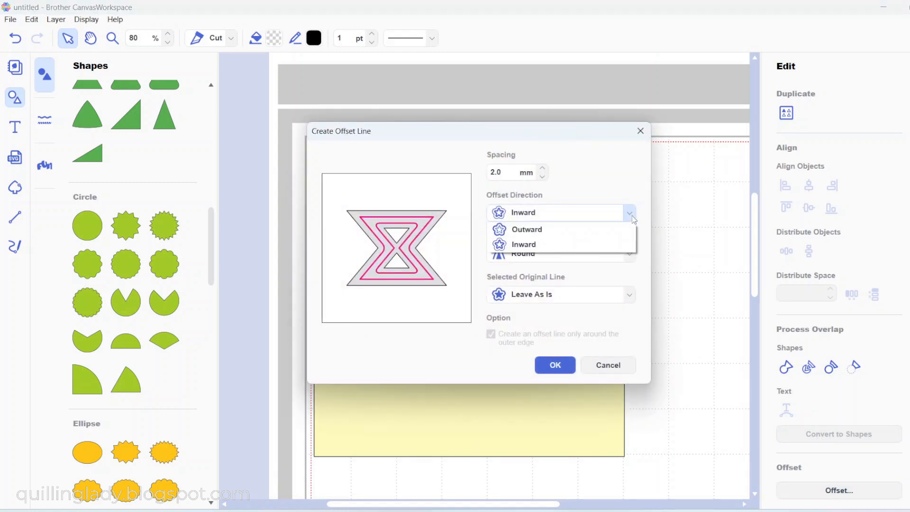
{"action": "left_click", "coordinate": [586, 233]}
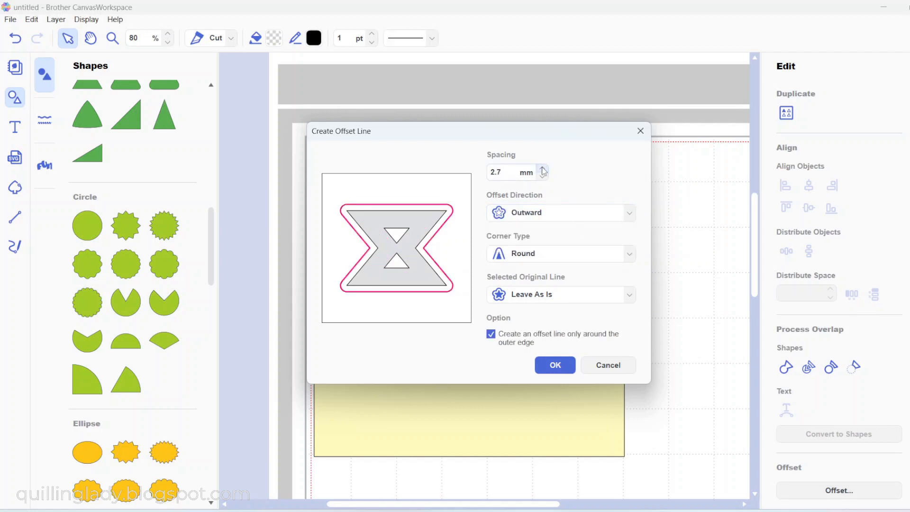
{"action": "left_click", "coordinate": [555, 365]}
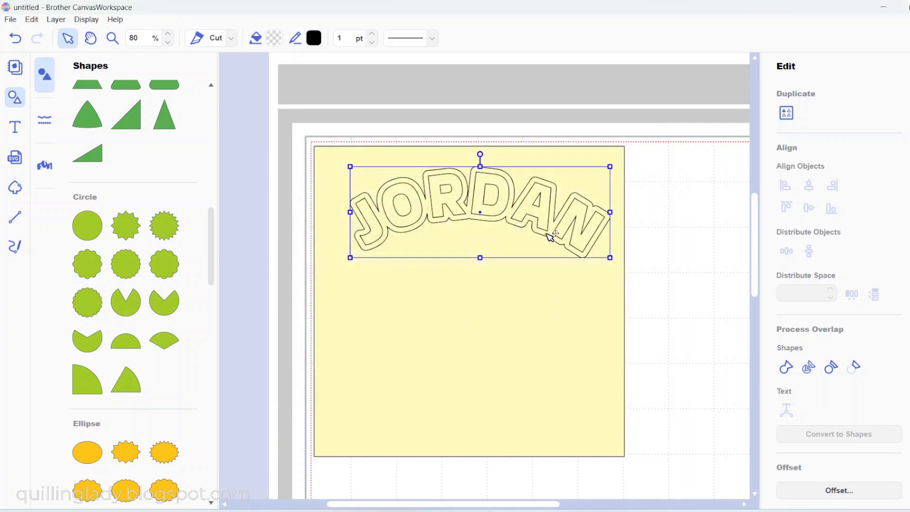
{"action": "key", "text": "ctrl+z"}
- Create a 3.2 mm outward offset line with round corners around the curved name's outer edge, leaving the original line as is
{"action": "left_click", "coordinate": [478, 203]}
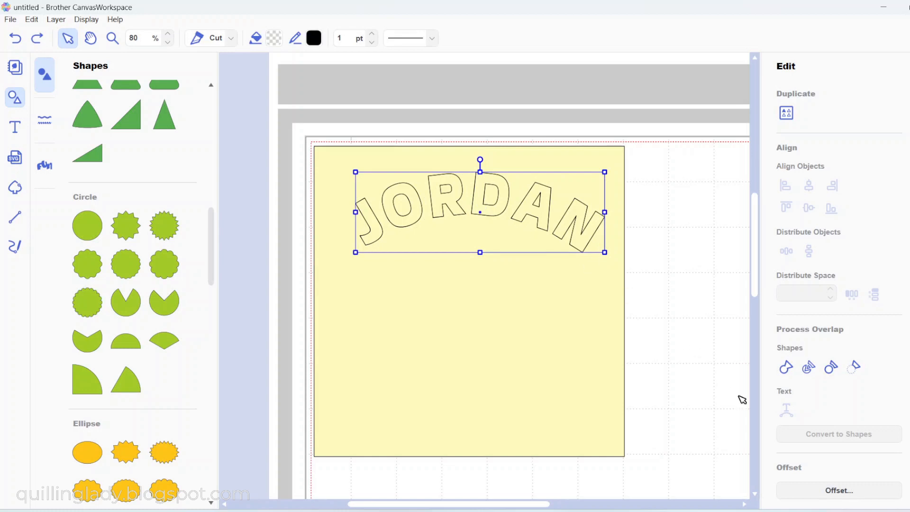
{"action": "left_click", "coordinate": [833, 495]}
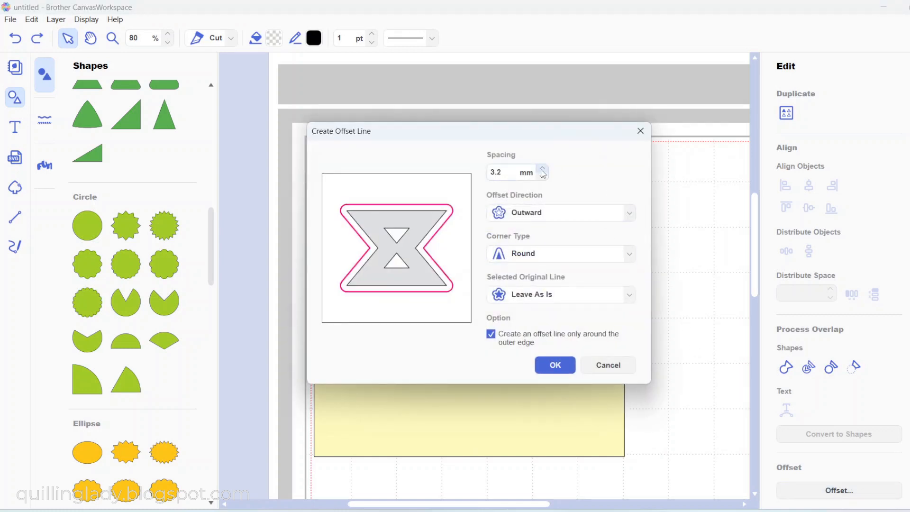
{"action": "left_click", "coordinate": [562, 365]}
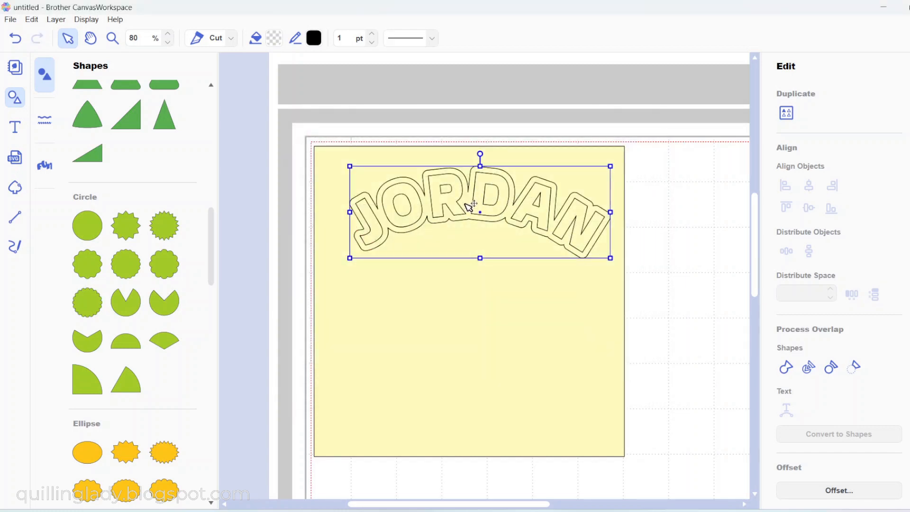
- Shift the curved name and its offset outline together slightly within the yellow square, and undo the last move
{"action": "left_click", "coordinate": [590, 242]}
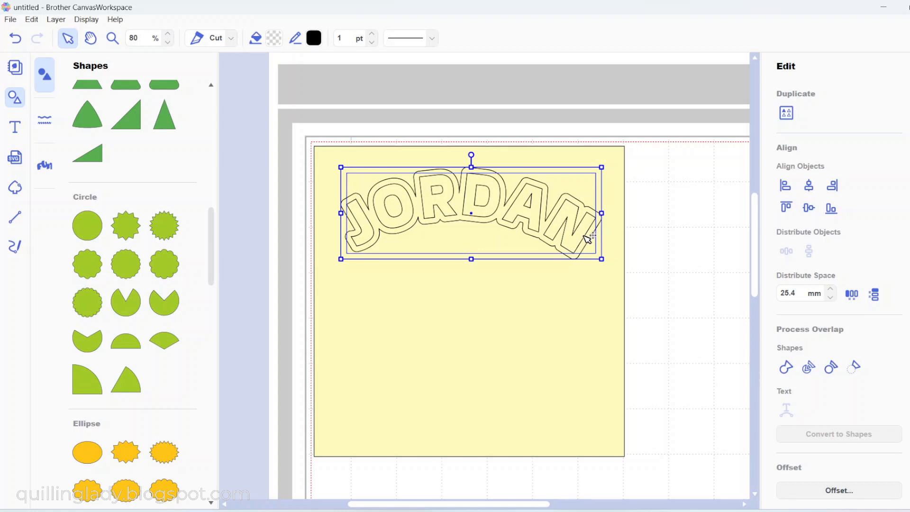
{"action": "left_click_drag", "start_coordinate": [589, 237], "coordinate": [586, 244]}
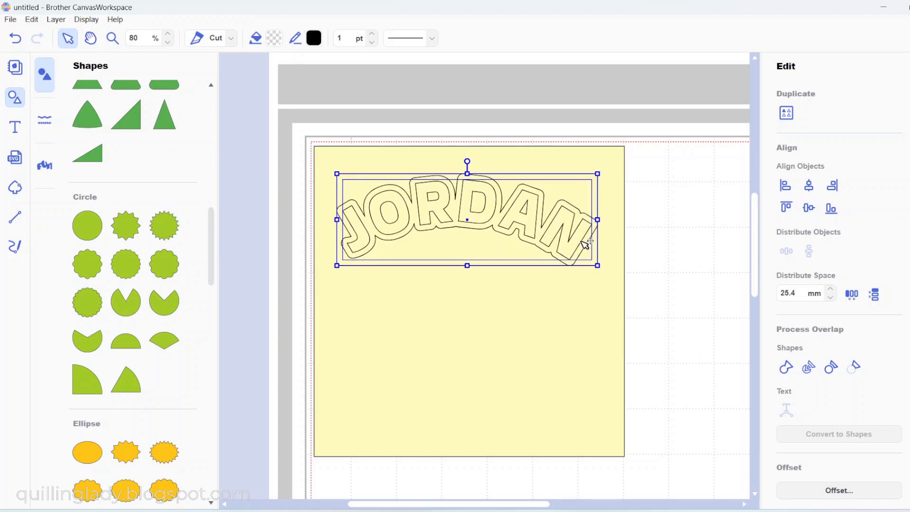
{"action": "key", "text": "ctrl+z"}
{"action": "left_click", "coordinate": [705, 258]}
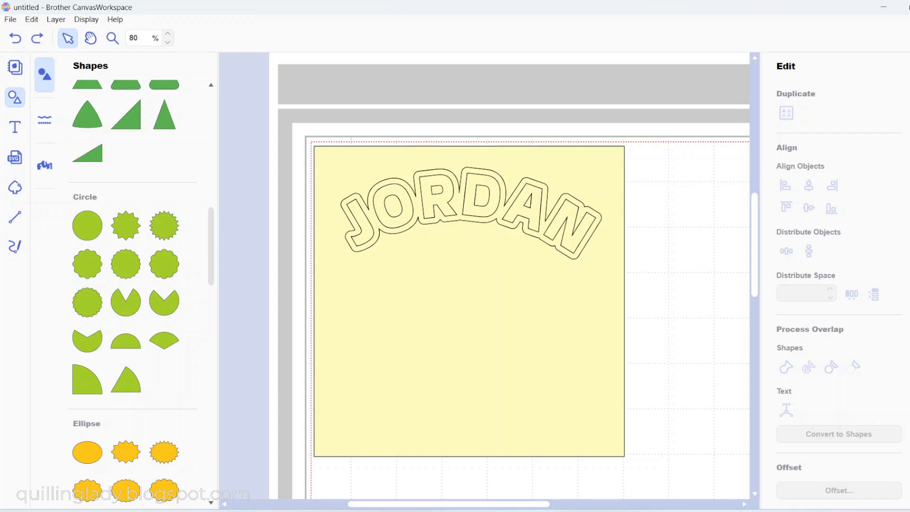
- Group the curved name with its offset outline
{"action": "left_click", "coordinate": [909, 128]}
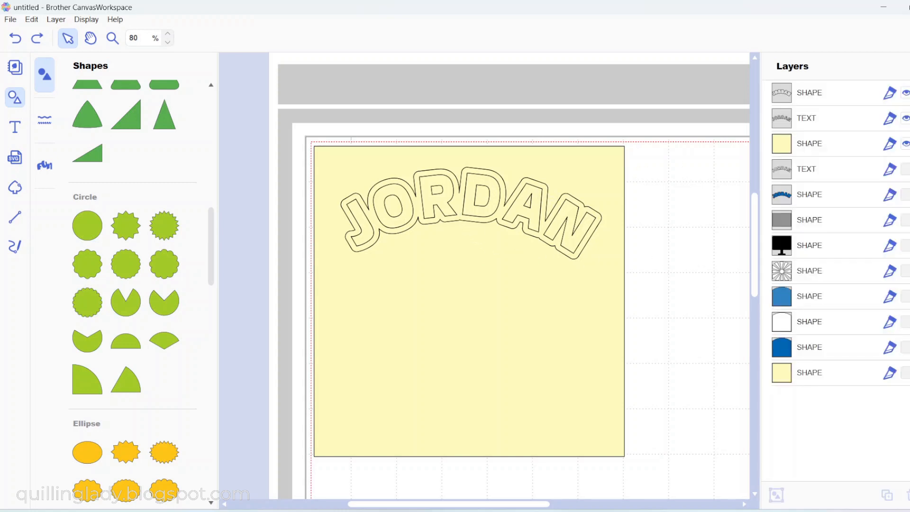
{"action": "left_click", "coordinate": [815, 95]}
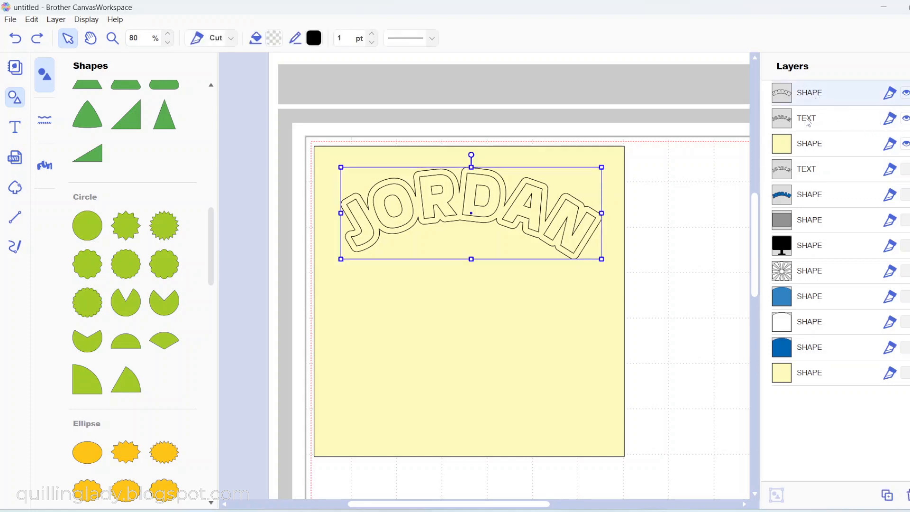
{"action": "left_click", "coordinate": [808, 121]}
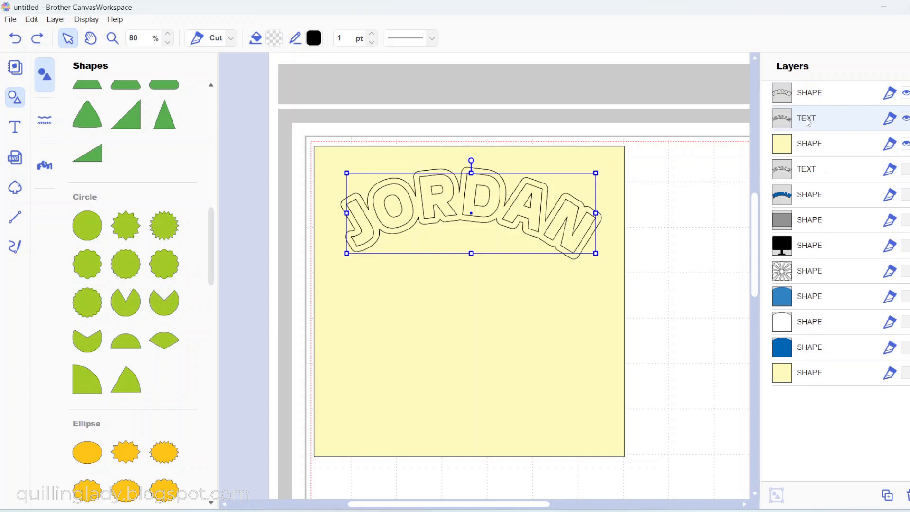
{"action": "left_click", "coordinate": [812, 95], "text": "ctrl"}
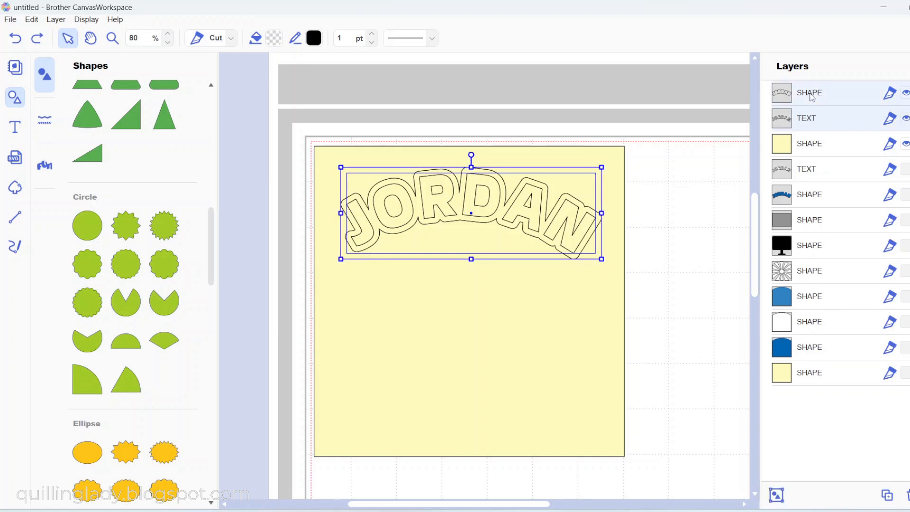
{"action": "right_click", "coordinate": [538, 211]}
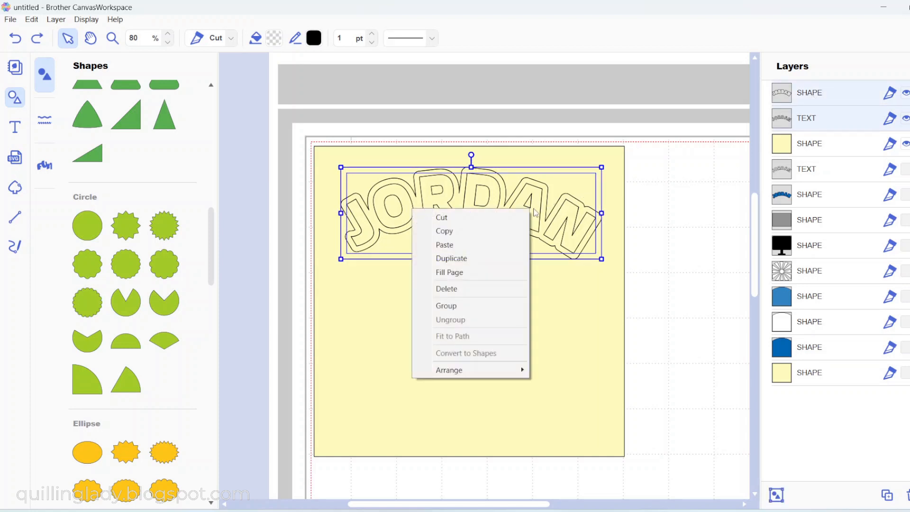
{"action": "left_click", "coordinate": [491, 305]}
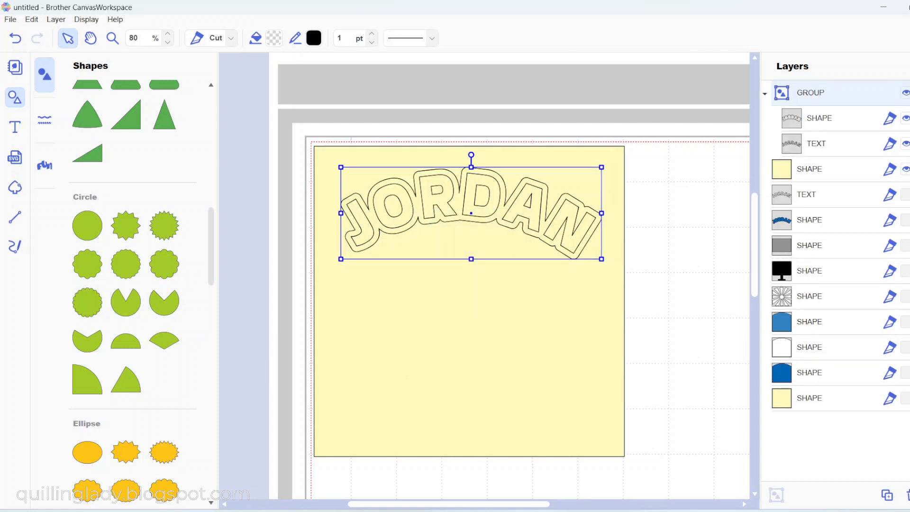
- Align the grouped name and the yellow square on their horizontal centers
{"action": "left_click", "coordinate": [909, 78]}
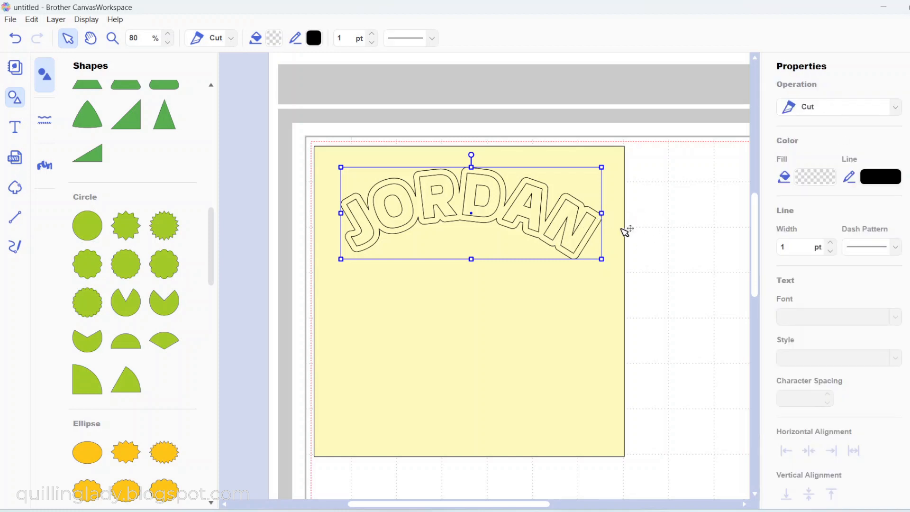
{"action": "left_click", "coordinate": [593, 323]}
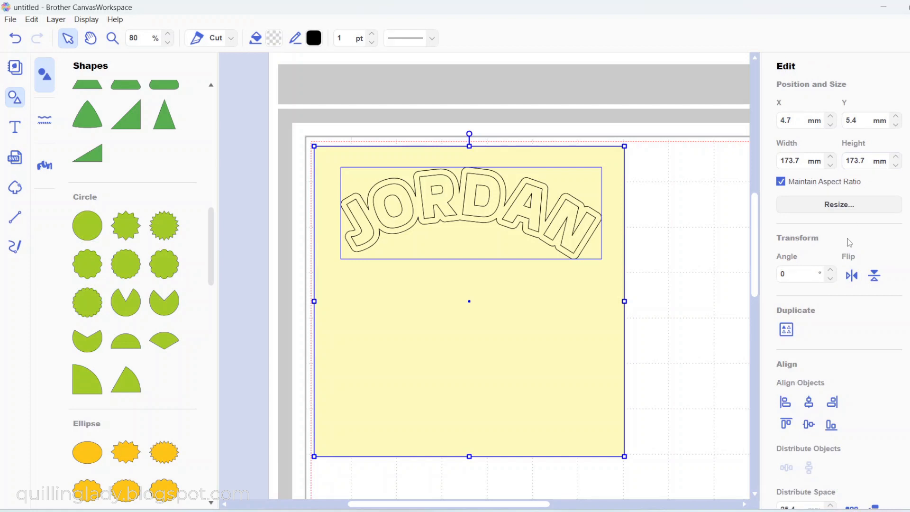
{"action": "left_click", "coordinate": [809, 403]}
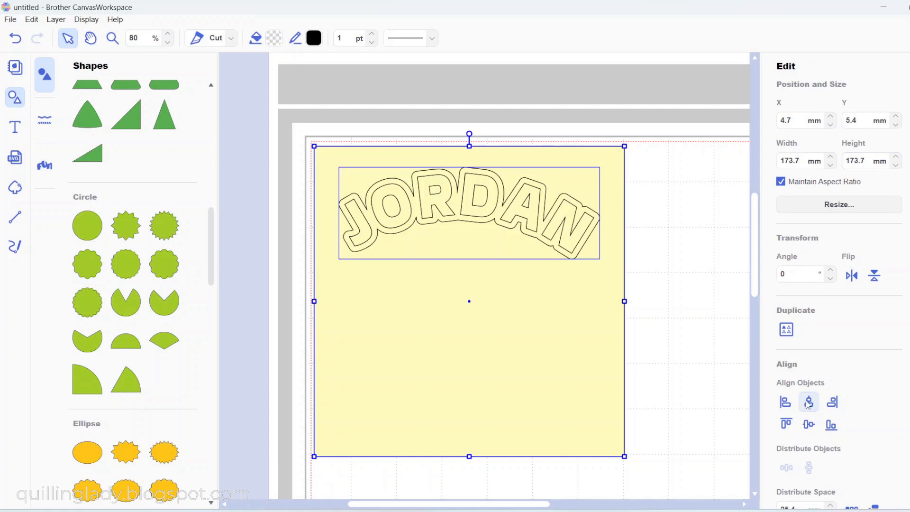
{"action": "left_click", "coordinate": [723, 258]}
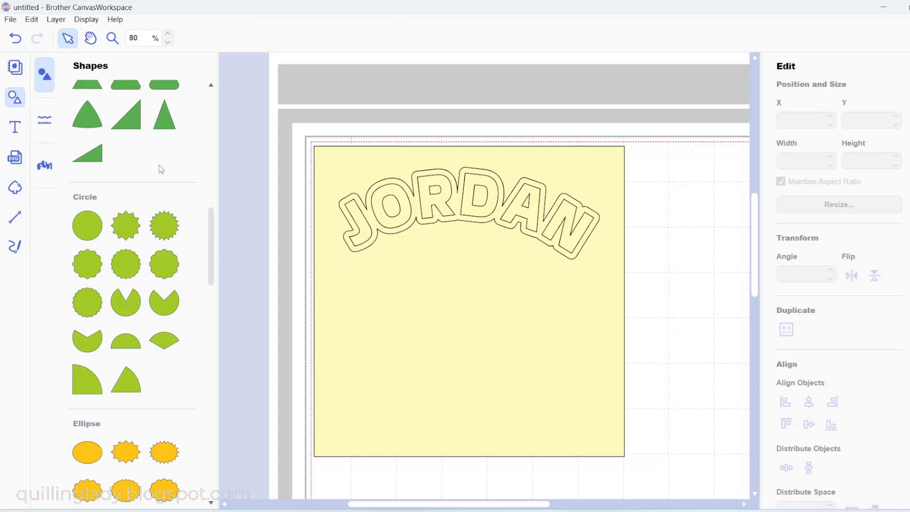
- Add a slightly rounded square below the curved name and reshape it to about 104.7 mm wide and 60.9 mm high
{"action": "left_click_drag", "start_coordinate": [212, 271], "coordinate": [211, 125]}
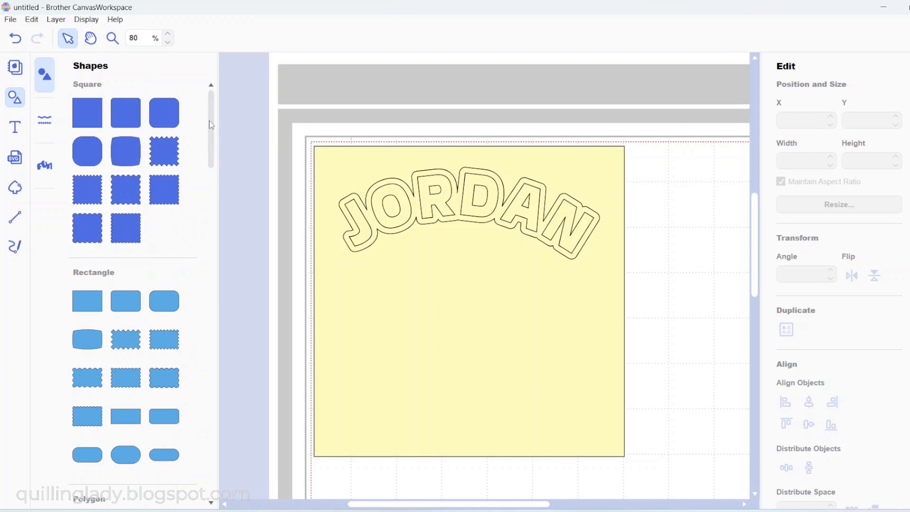
{"action": "left_click", "coordinate": [123, 114]}
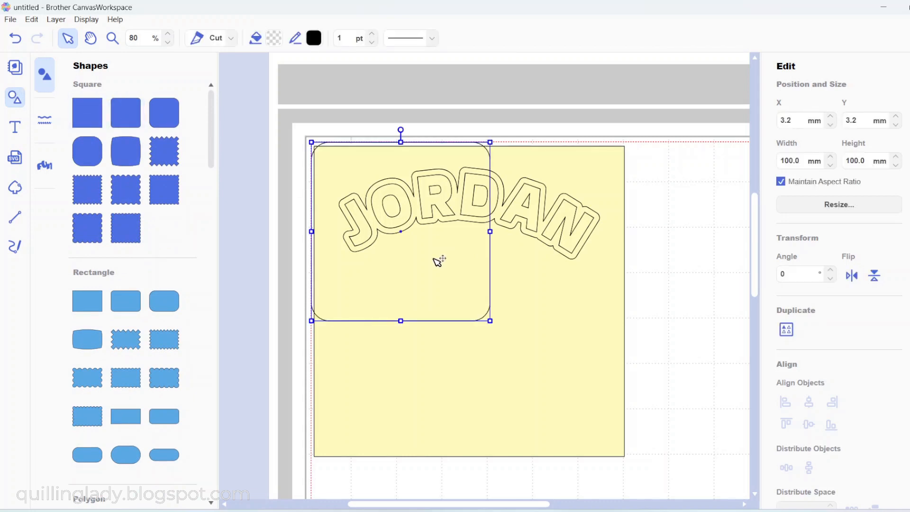
{"action": "left_click_drag", "start_coordinate": [435, 260], "coordinate": [481, 345]}
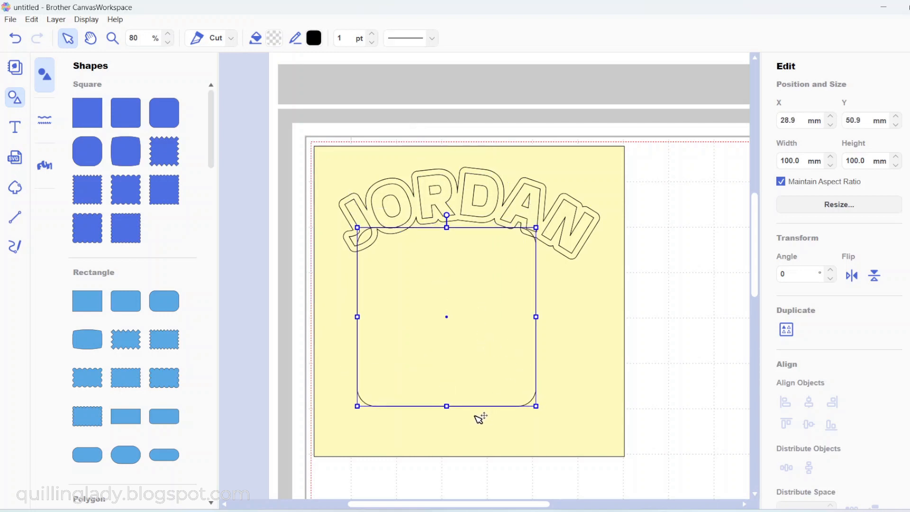
{"action": "left_click_drag", "start_coordinate": [447, 406], "coordinate": [447, 337]}
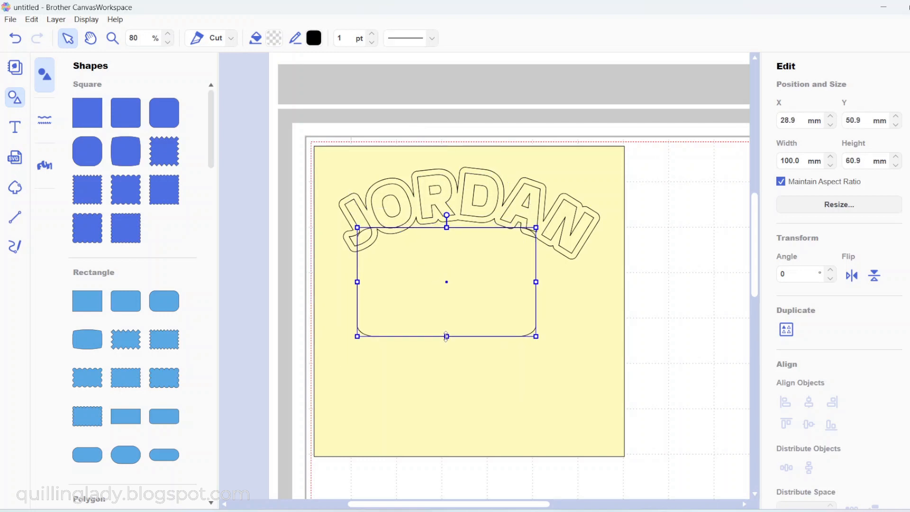
{"action": "left_click_drag", "start_coordinate": [484, 313], "coordinate": [489, 345]}
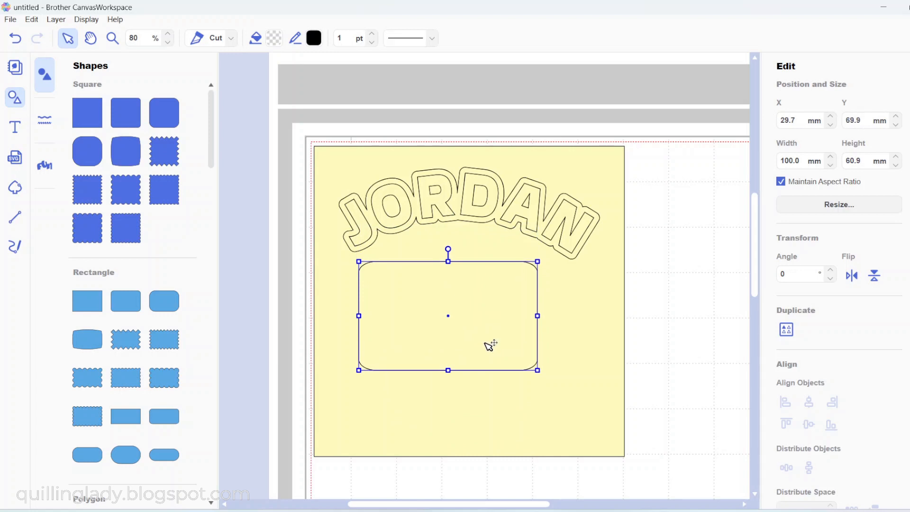
{"action": "mouse_move", "coordinate": [538, 316]}
{"action": "left_mouse_down"}
{"action": "mouse_move", "coordinate": [547, 316]}
{"action": "mouse_move", "coordinate": [535, 318]}
{"action": "left_mouse_up"}
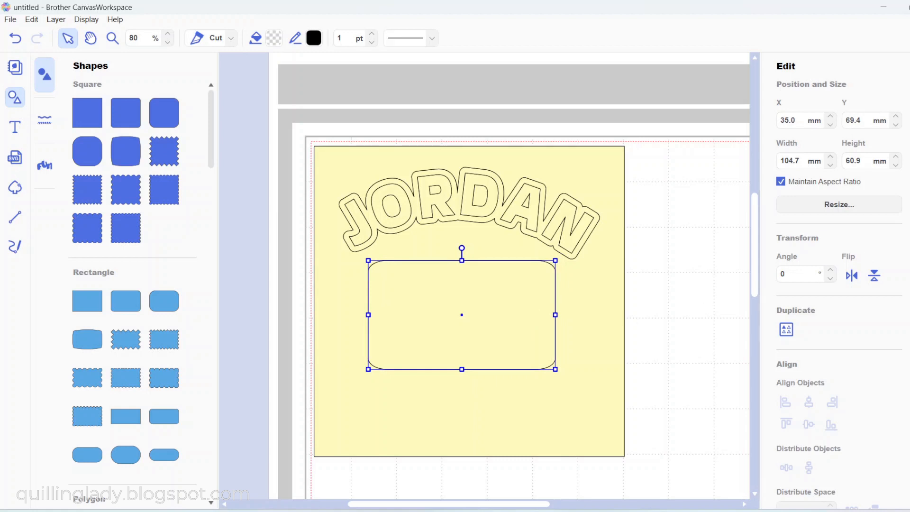
- Create a 3.2 mm inward offset line with round corners inside the rounded rectangle, leaving the original line as is
{"action": "scroll", "coordinate": [839, 294], "scroll_direction": "down", "scroll_amount": 5}
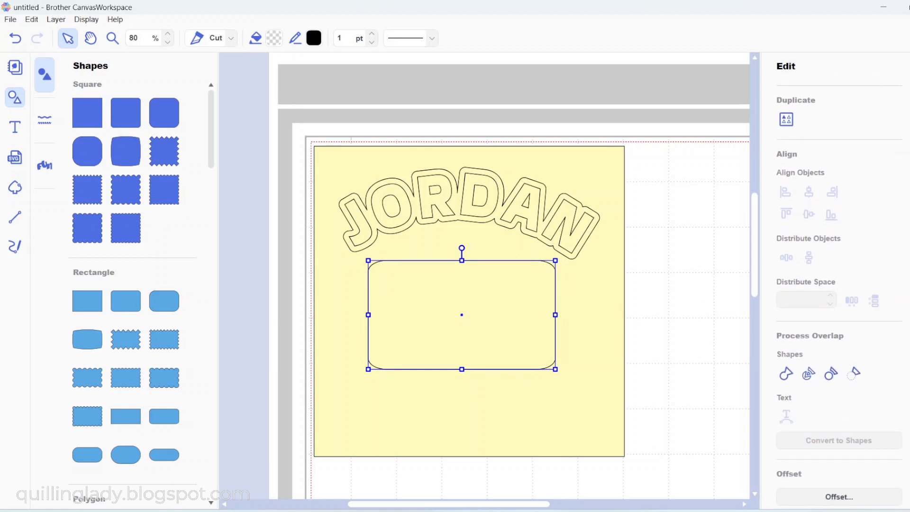
{"action": "left_click", "coordinate": [853, 497]}
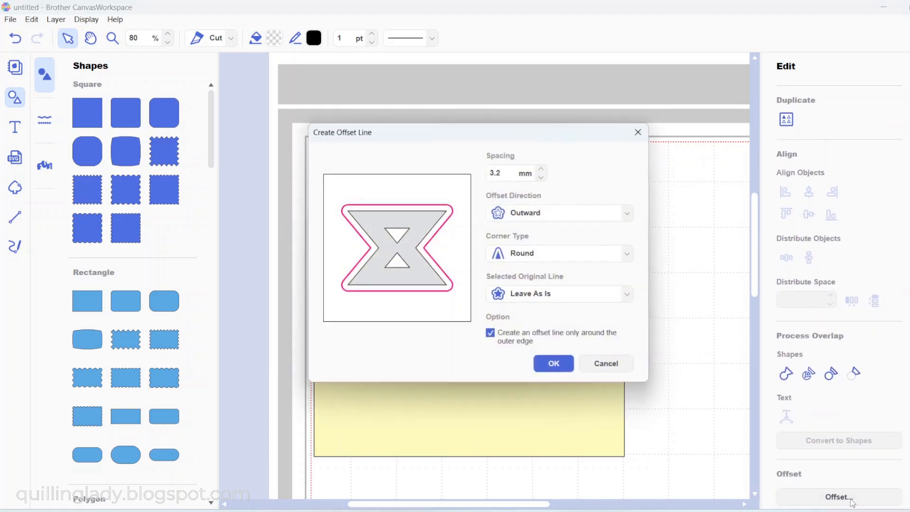
{"action": "left_click", "coordinate": [567, 216]}
{"action": "left_click", "coordinate": [552, 250]}
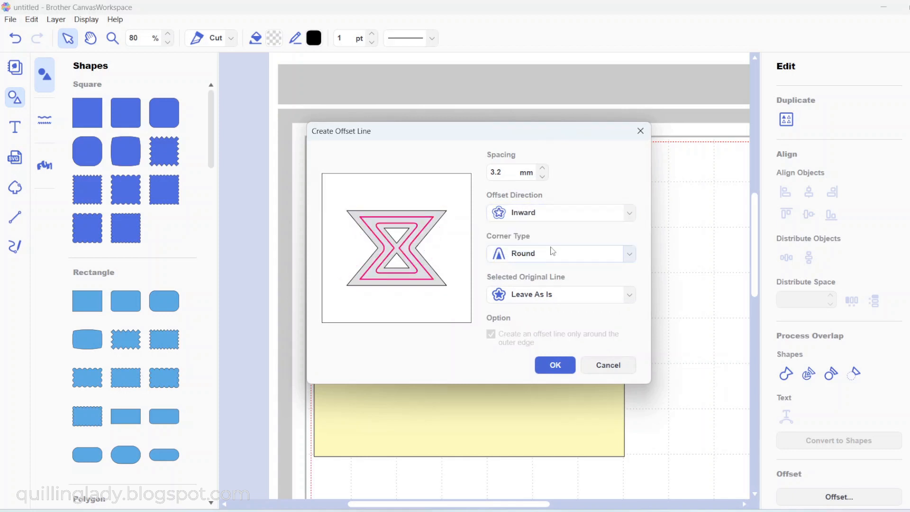
{"action": "left_click", "coordinate": [559, 366]}
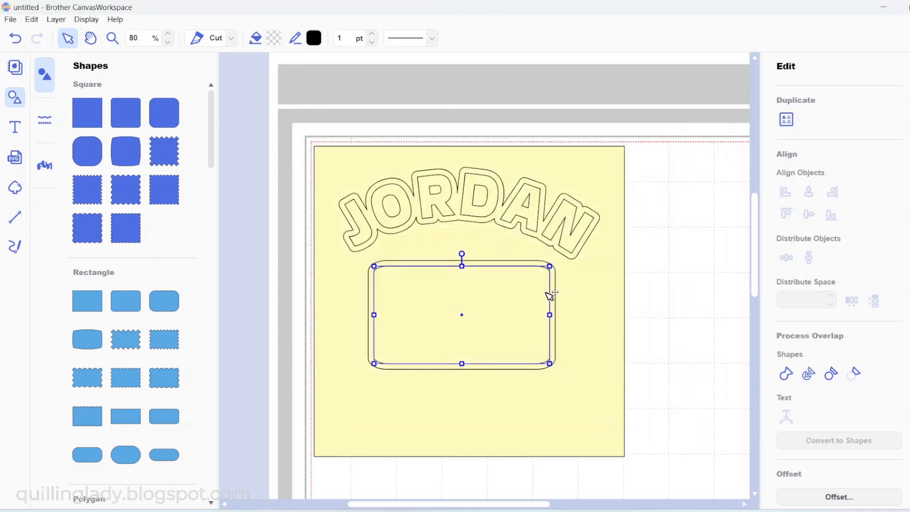
{"action": "left_click", "coordinate": [673, 261]}
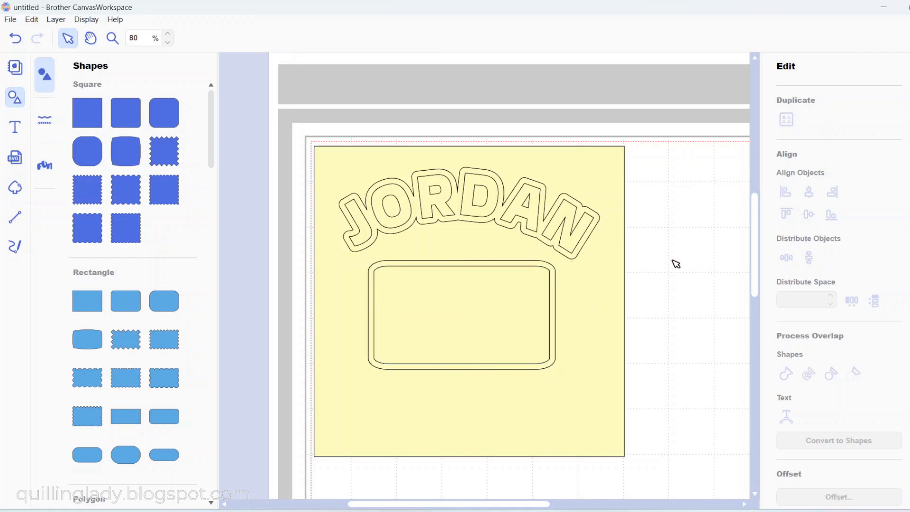
- Fill the outer rounded rectangle with black (#000000)
{"action": "left_click", "coordinate": [558, 270]}
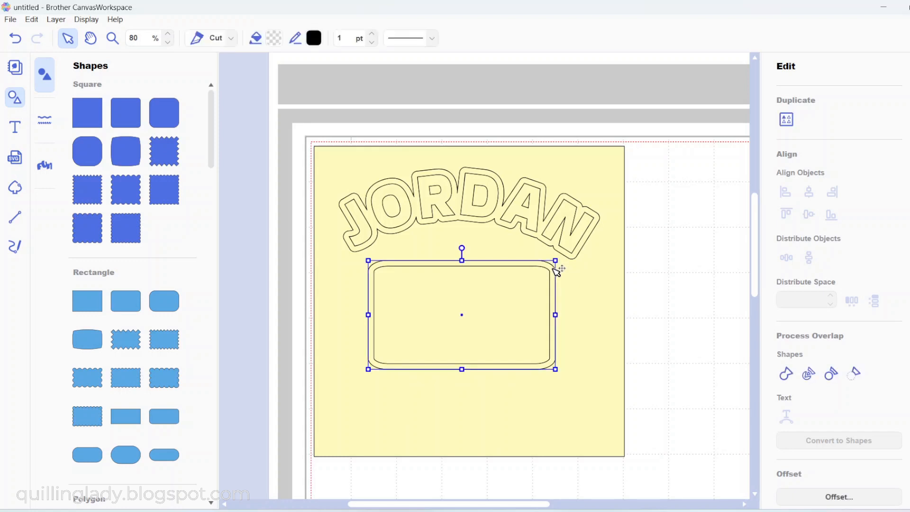
{"action": "left_click", "coordinate": [273, 38]}
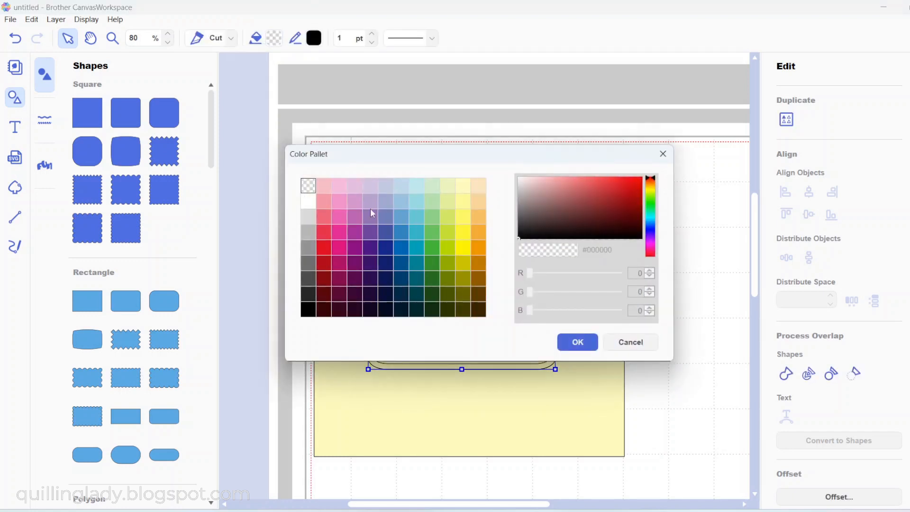
{"action": "left_click", "coordinate": [309, 308]}
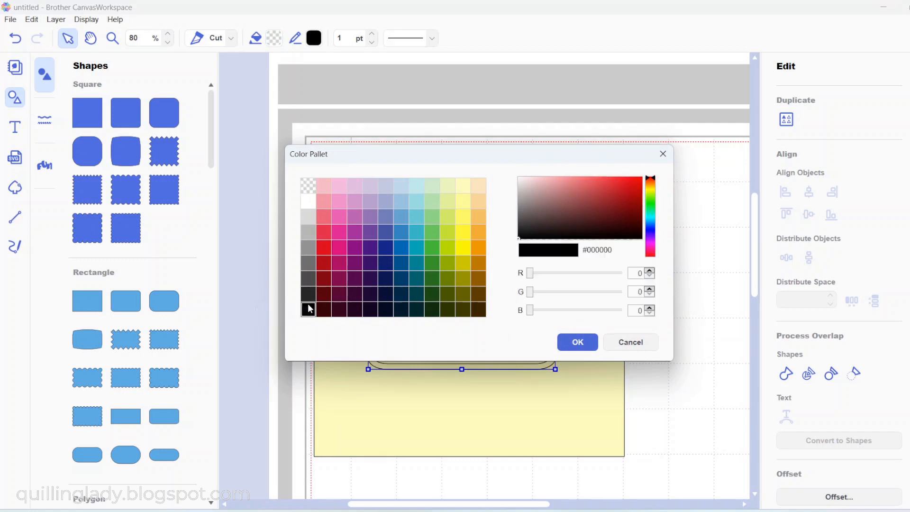
{"action": "left_click", "coordinate": [578, 342]}
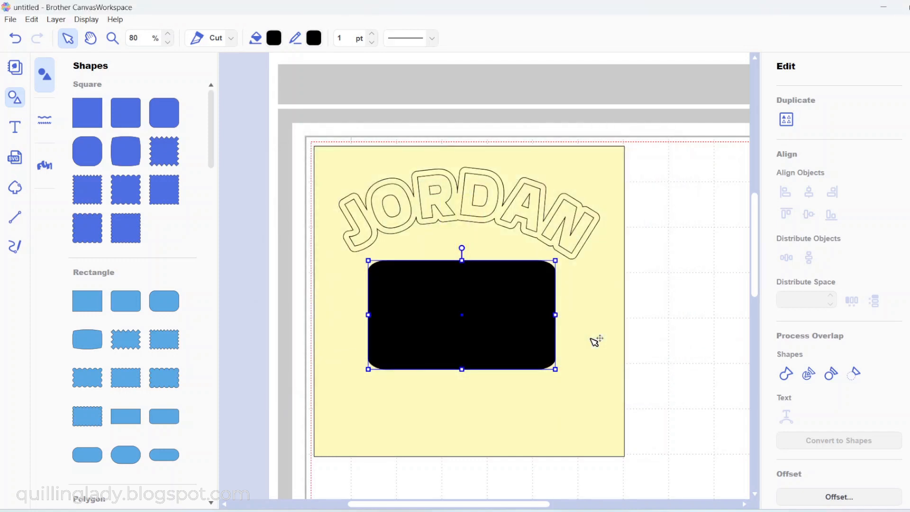
- Fill the inner rounded rectangle with dark grey (#707070)
{"action": "left_click", "coordinate": [520, 324]}
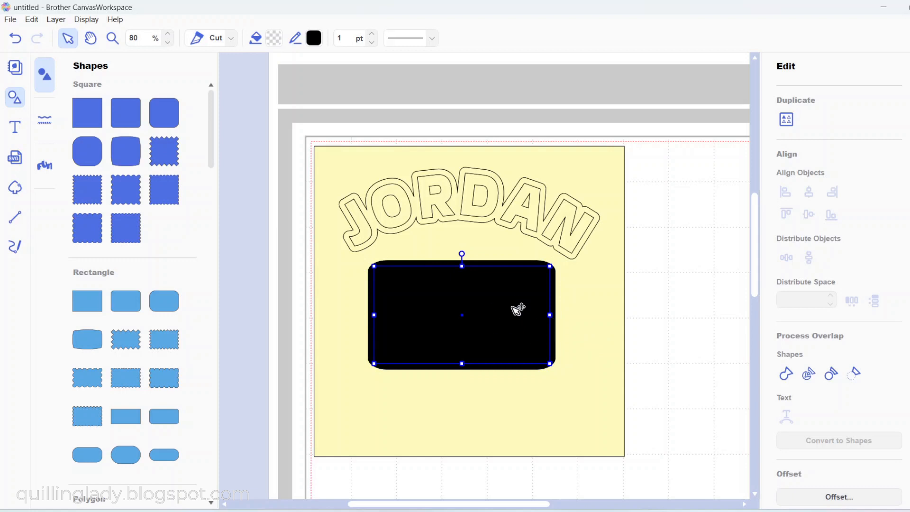
{"action": "left_click", "coordinate": [274, 38]}
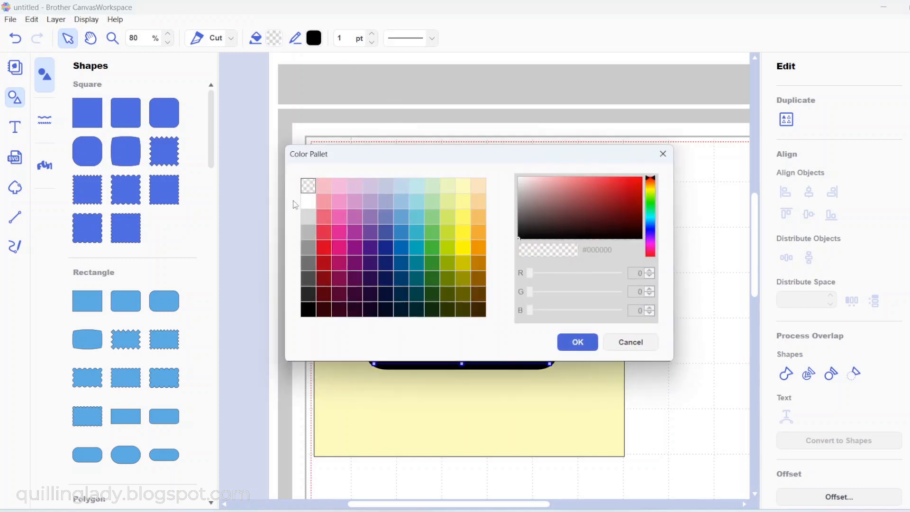
{"action": "left_click", "coordinate": [307, 269]}
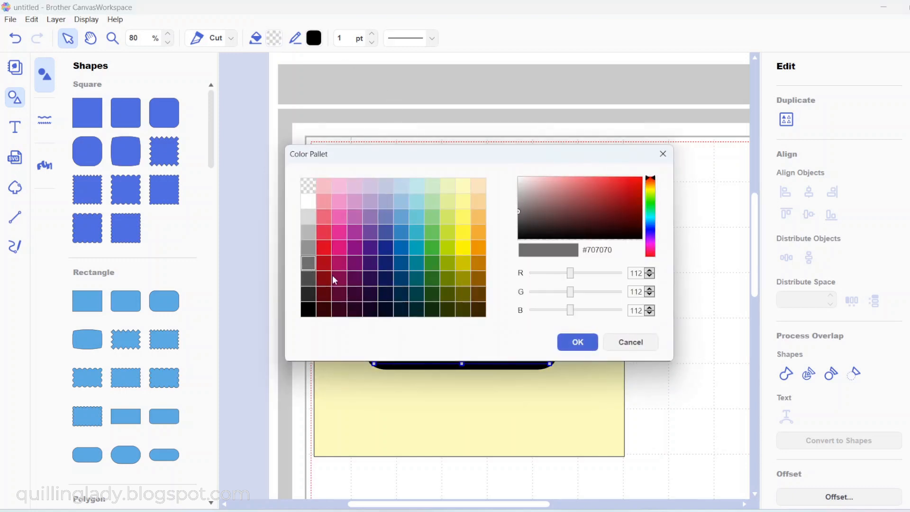
{"action": "left_click", "coordinate": [591, 343]}
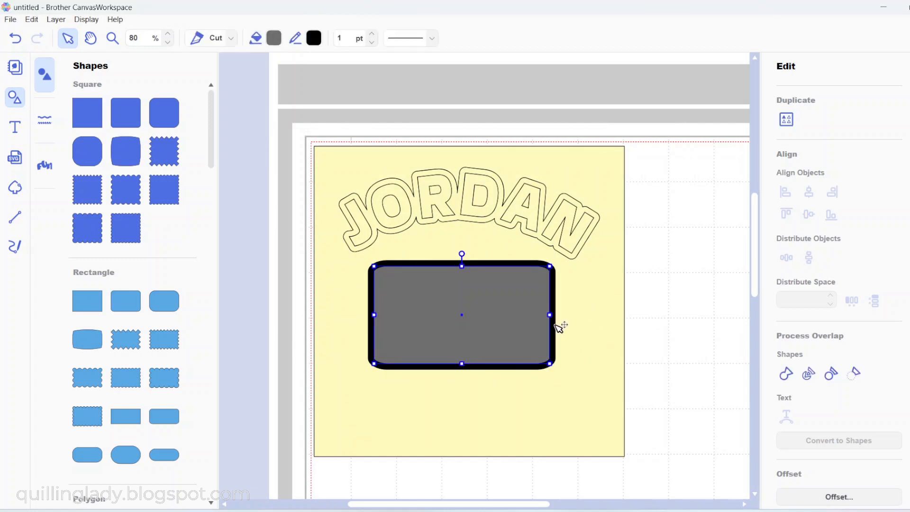
- Align the grey and black rounded rectangles with the yellow square on their horizontal centers
{"action": "left_click", "coordinate": [555, 323], "text": "shift"}
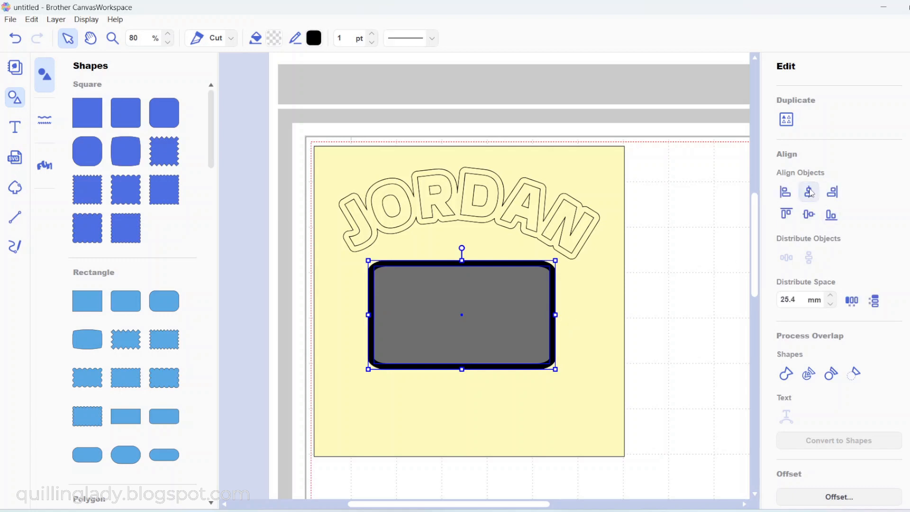
{"action": "left_click", "coordinate": [606, 341], "text": "shift"}
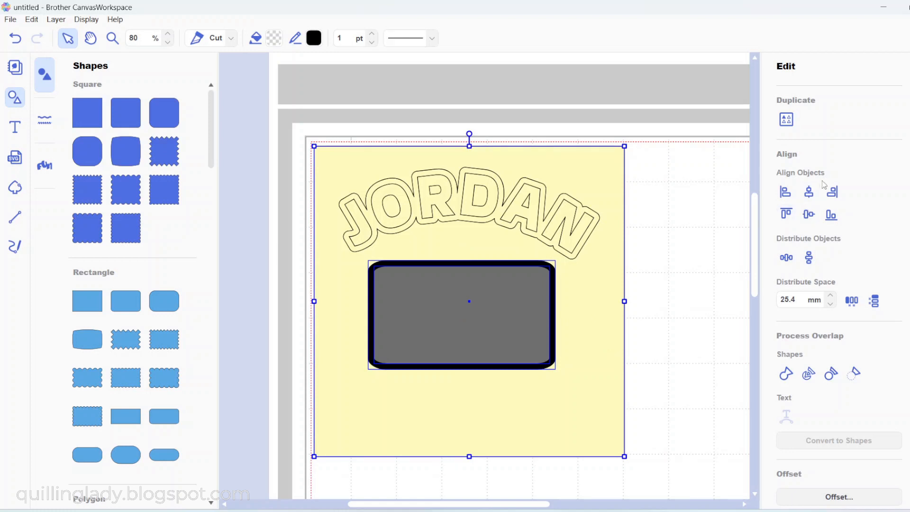
{"action": "left_click", "coordinate": [809, 192]}
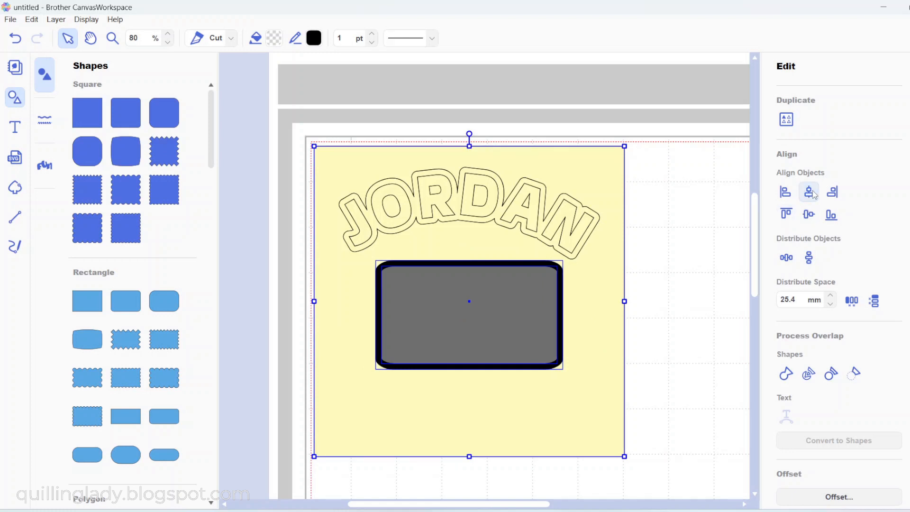
{"action": "left_click", "coordinate": [683, 383]}
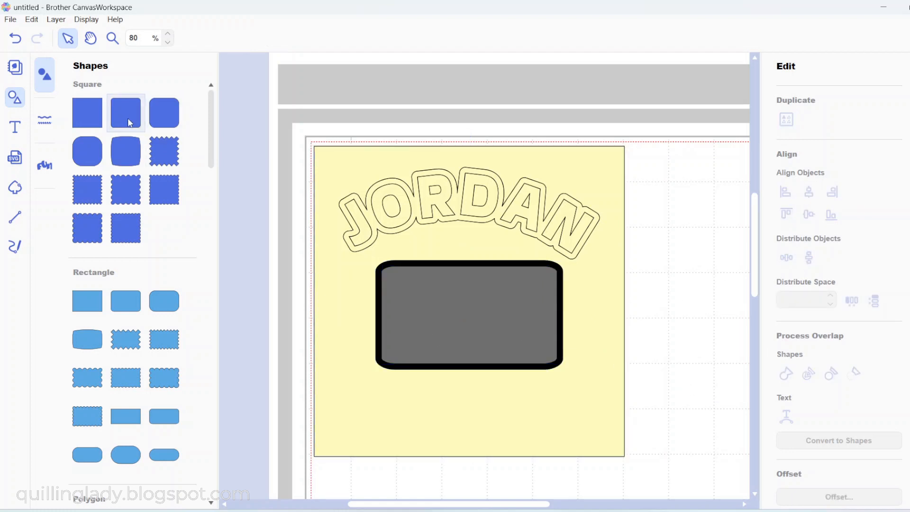
- Add a plain square, reshape it into a narrow upright post and place it under the middle of the black frame
{"action": "left_click", "coordinate": [89, 114]}
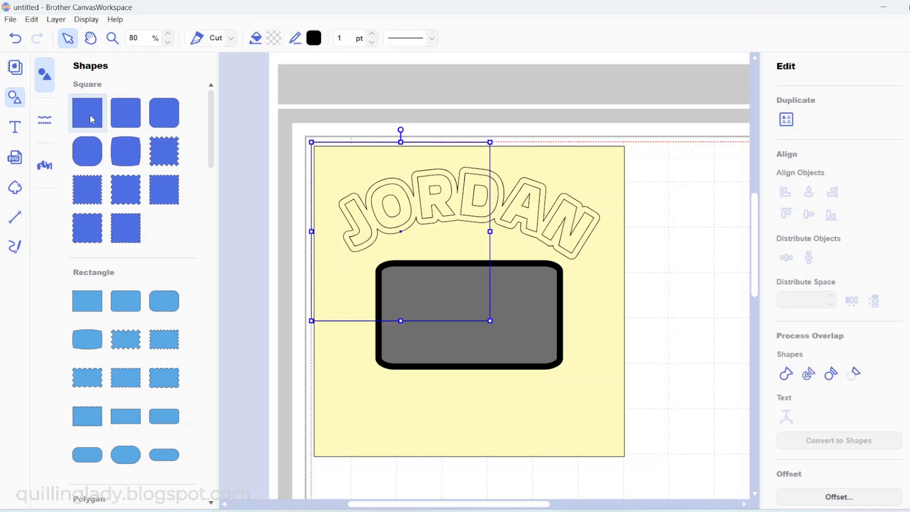
{"action": "left_click_drag", "start_coordinate": [429, 295], "coordinate": [532, 420]}
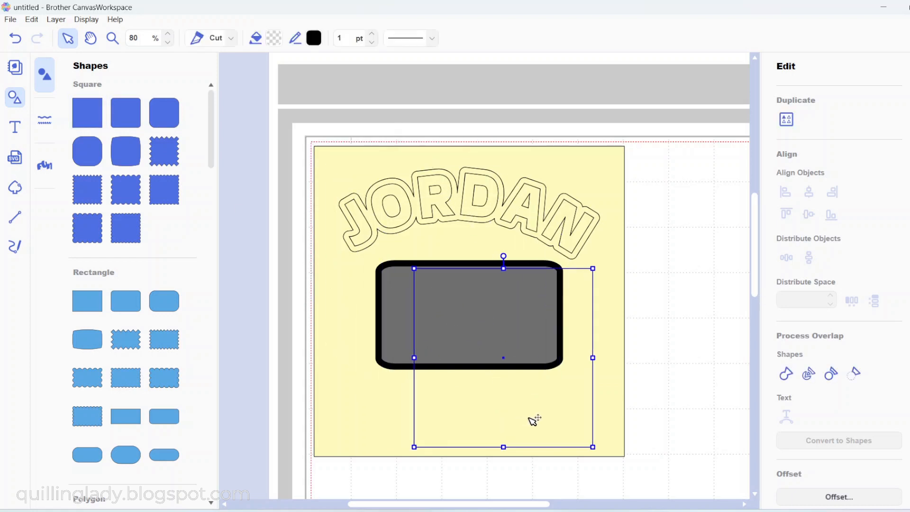
{"action": "left_click_drag", "start_coordinate": [592, 358], "coordinate": [431, 370]}
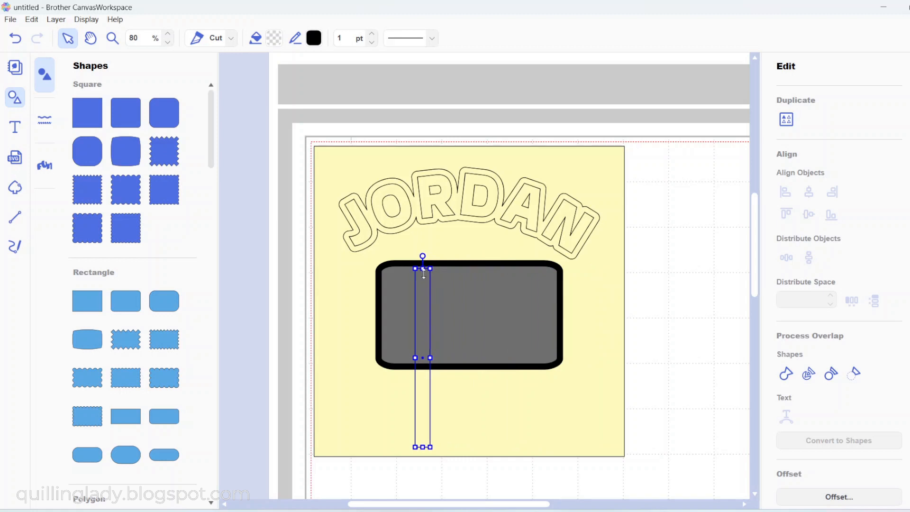
{"action": "left_click_drag", "start_coordinate": [424, 272], "coordinate": [423, 382]}
{"action": "left_click_drag", "start_coordinate": [431, 415], "coordinate": [470, 378]}
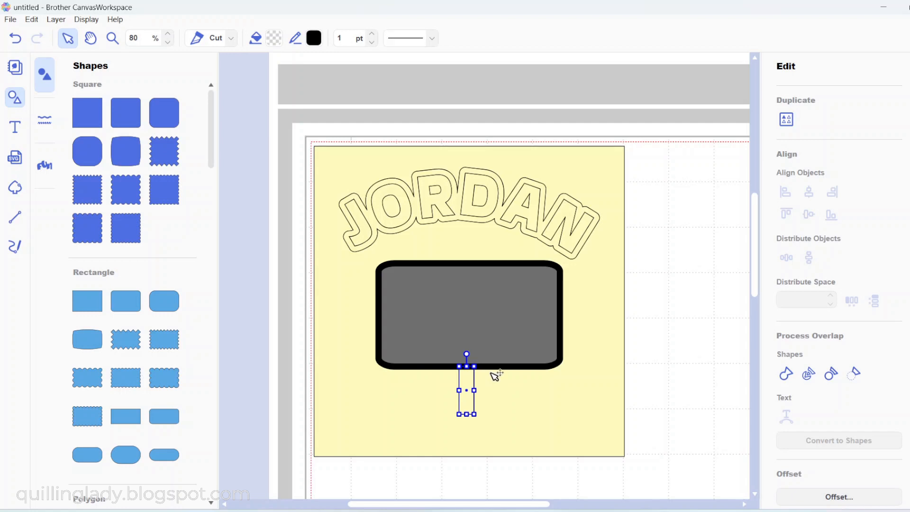
- Align the narrow post and the black frame on their horizontal centers
{"action": "key", "text": "ctrl+a"}
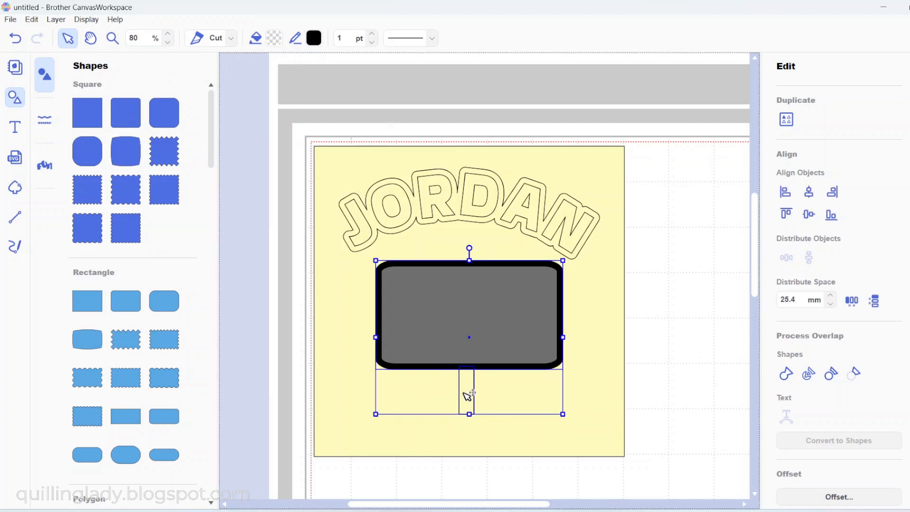
{"action": "left_click", "coordinate": [815, 199]}
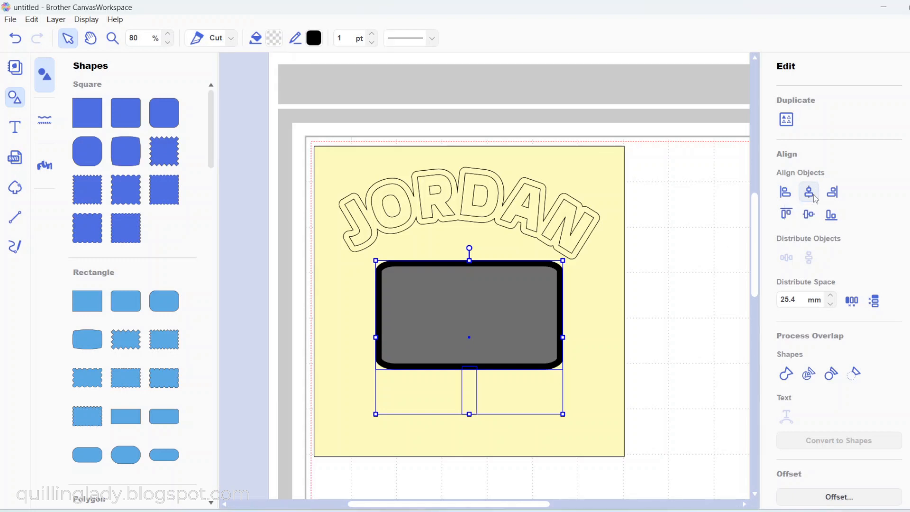
{"action": "left_click", "coordinate": [666, 400]}
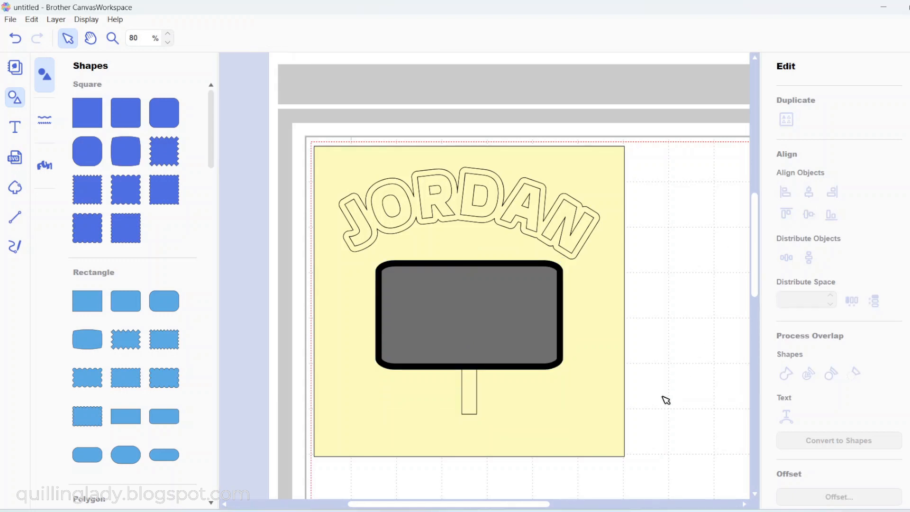
- Add a slightly rounded square and reshape it into a short, flat base across the lower end of the post
{"action": "left_click", "coordinate": [127, 116]}
{"action": "left_click_drag", "start_coordinate": [400, 197], "coordinate": [470, 305]}
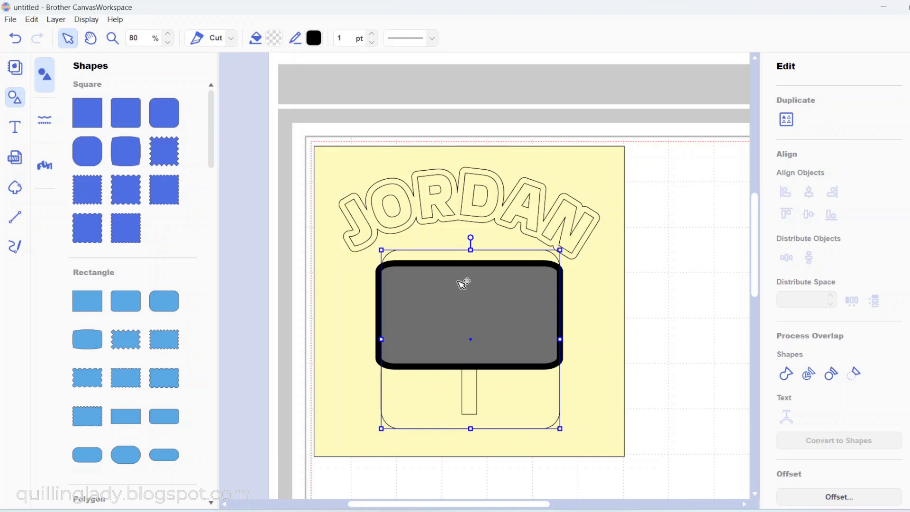
{"action": "left_click_drag", "start_coordinate": [470, 253], "coordinate": [471, 427]}
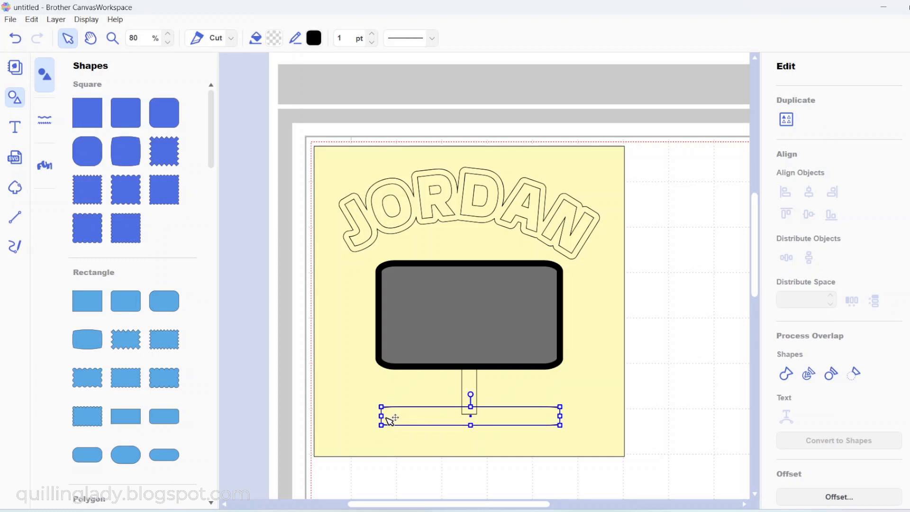
{"action": "left_click_drag", "start_coordinate": [380, 417], "coordinate": [437, 416]}
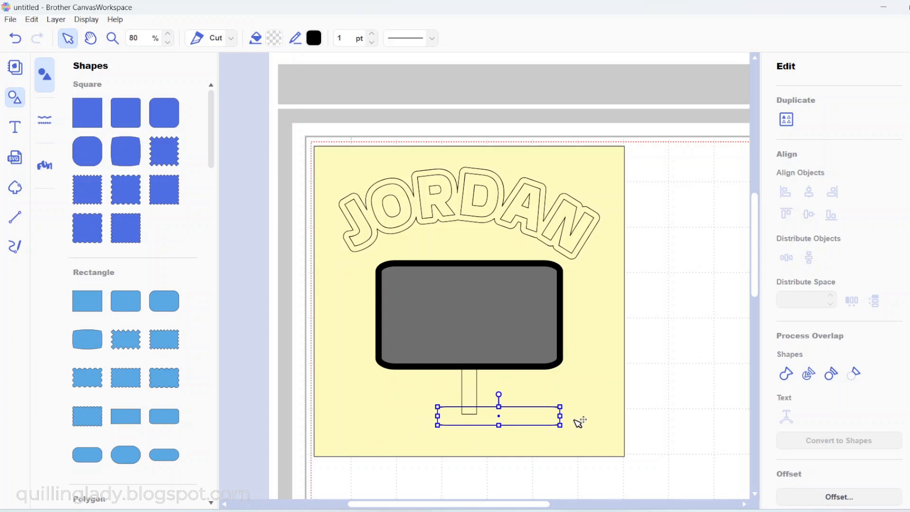
{"action": "left_click_drag", "start_coordinate": [563, 418], "coordinate": [494, 423]}
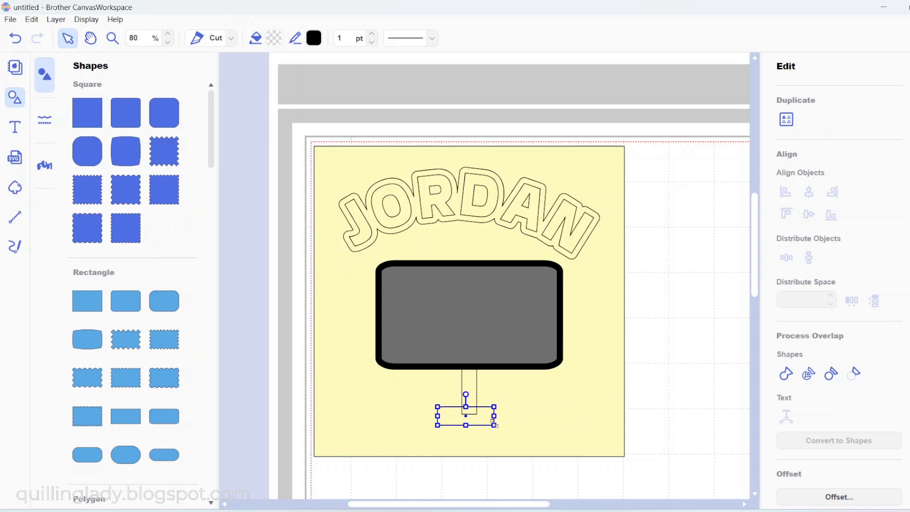
- Align the base, the post and the black monitor frame on their horizontal centers
{"action": "left_click", "coordinate": [475, 382], "text": "shift"}
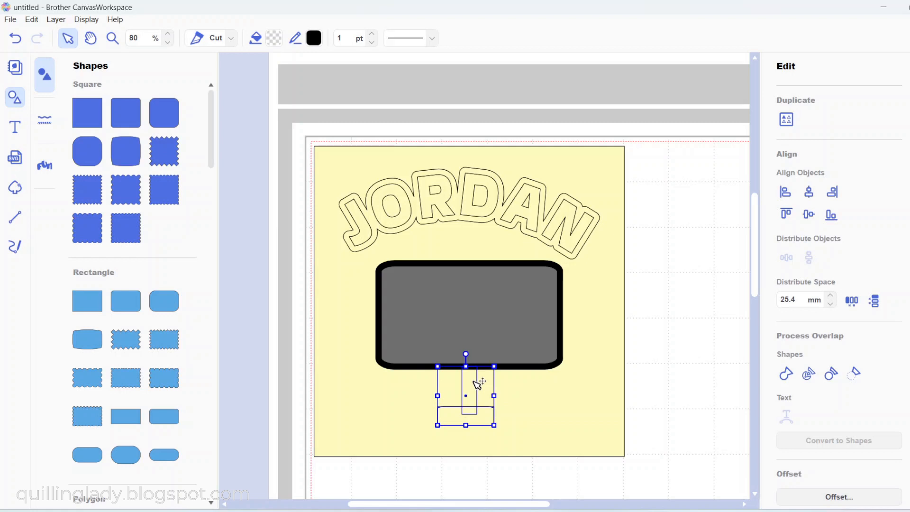
{"action": "left_click", "coordinate": [810, 198]}
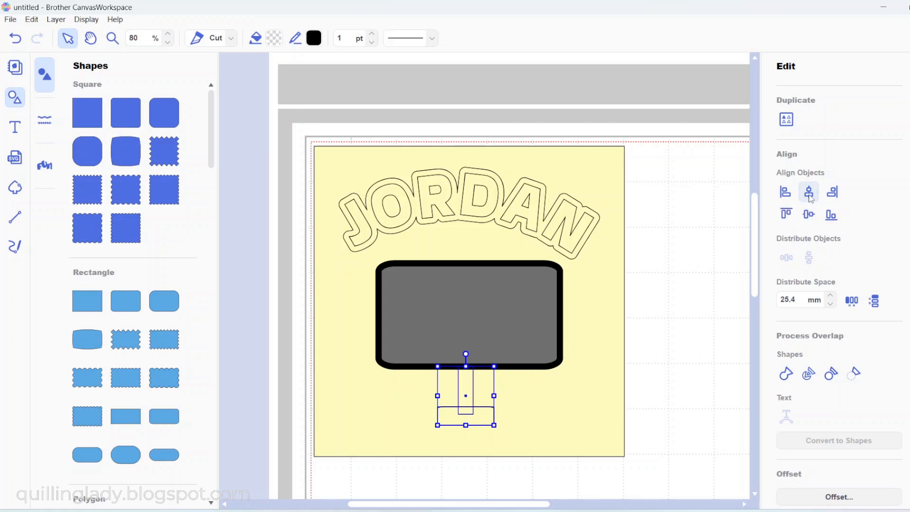
{"action": "left_click", "coordinate": [563, 356], "text": "shift"}
{"action": "left_click", "coordinate": [810, 192]}
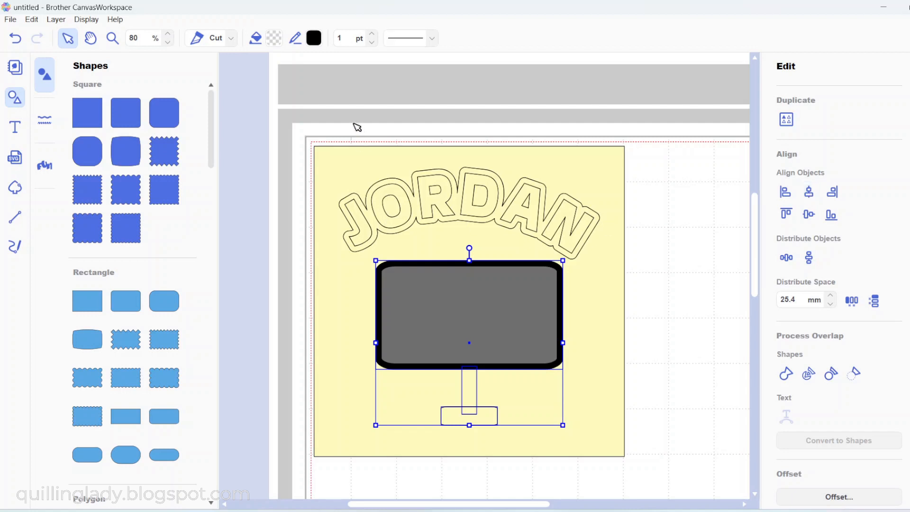
- Fill the post and base with black and weld them with the outer frame into a single monitor shape
{"action": "left_click", "coordinate": [281, 44]}
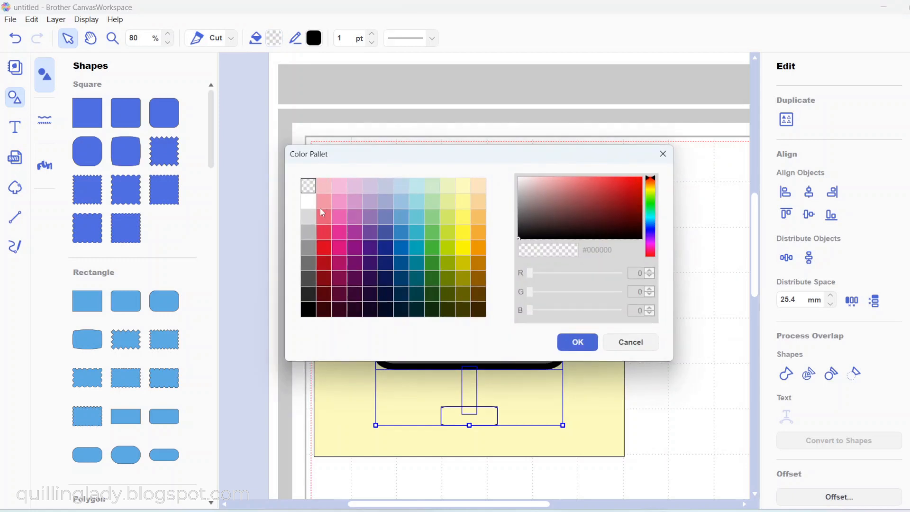
{"action": "left_click", "coordinate": [309, 302]}
{"action": "left_click", "coordinate": [581, 340]}
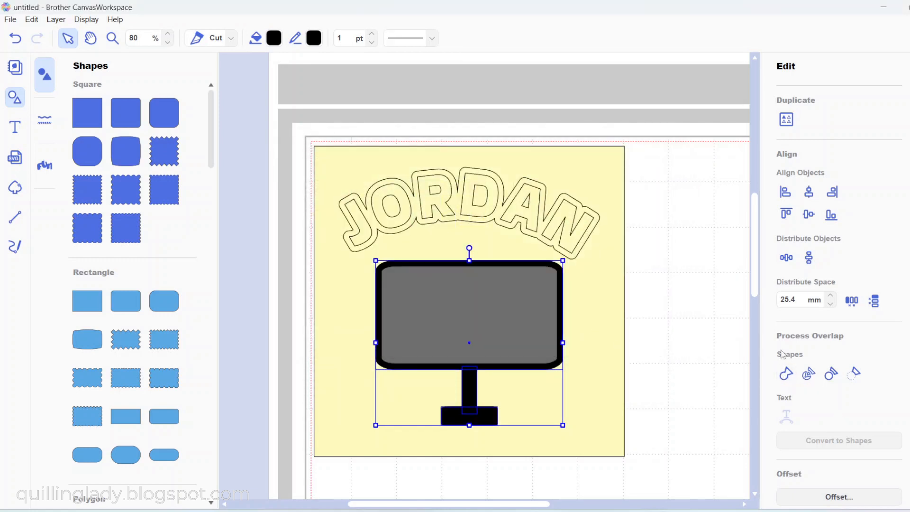
{"action": "left_click", "coordinate": [786, 374]}
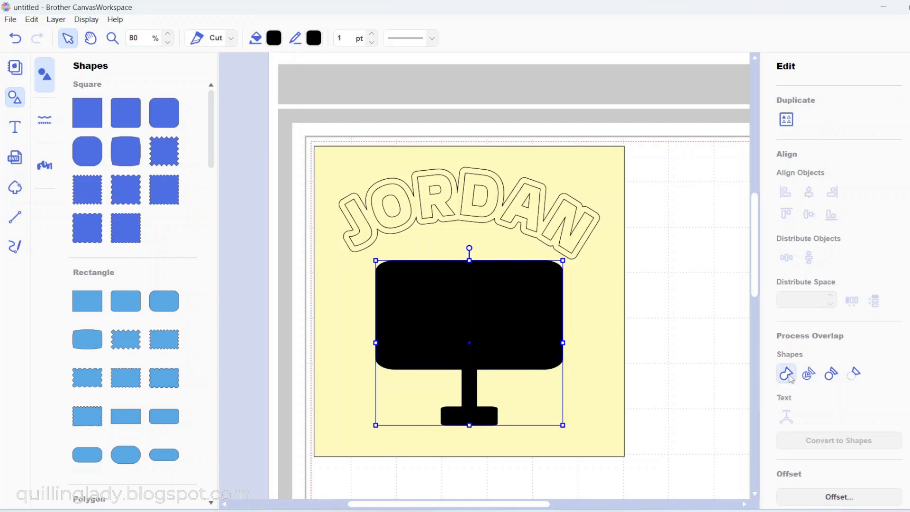
{"action": "left_click", "coordinate": [726, 392]}
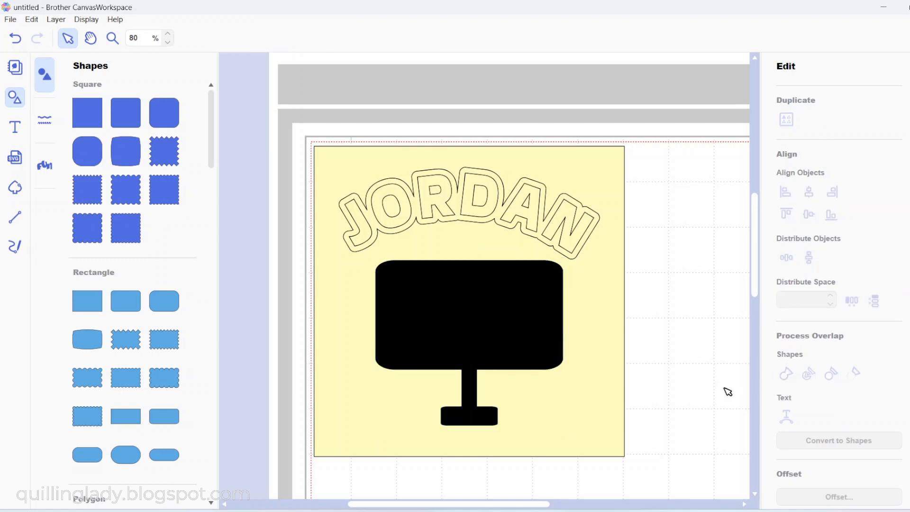
- Reorder the layers so the grey screen lies in front of the black monitor shape
{"action": "left_click", "coordinate": [512, 334]}
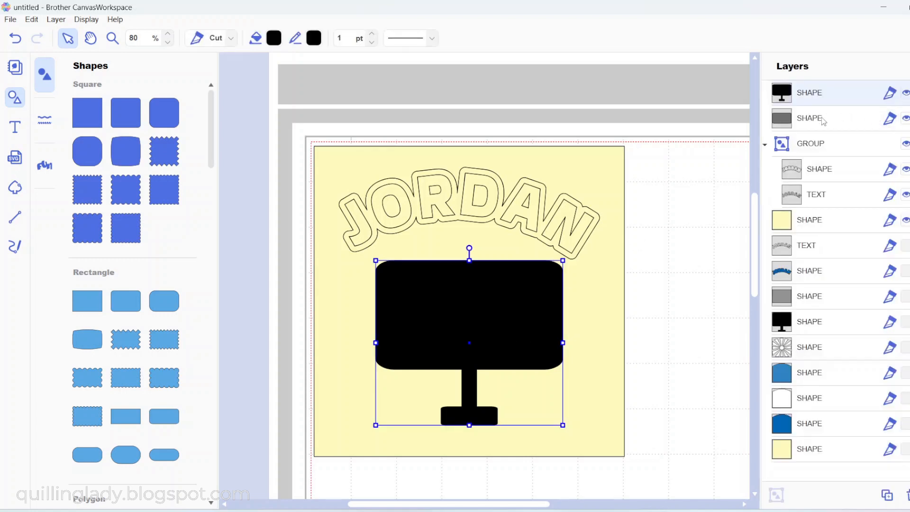
{"action": "left_click", "coordinate": [823, 118]}
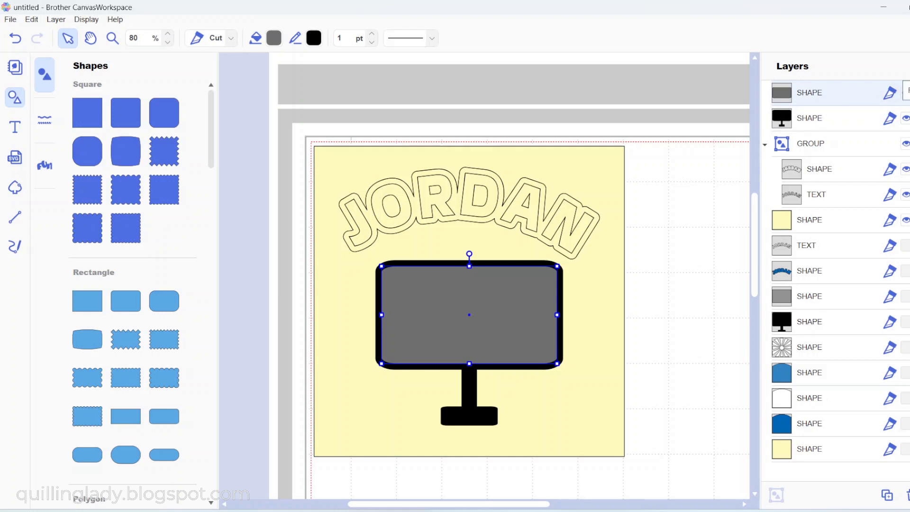
{"action": "left_click", "coordinate": [907, 90]}
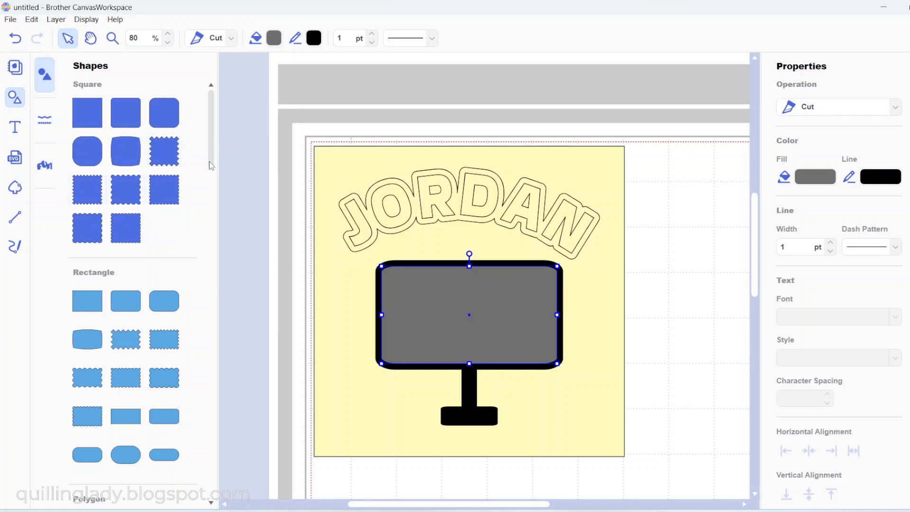
- Add a plain circle, enlarge it well beyond the yellow square's width and position its upper arc just above the curved name
{"action": "scroll", "coordinate": [114, 208], "scroll_direction": "down", "scroll_amount": 15}
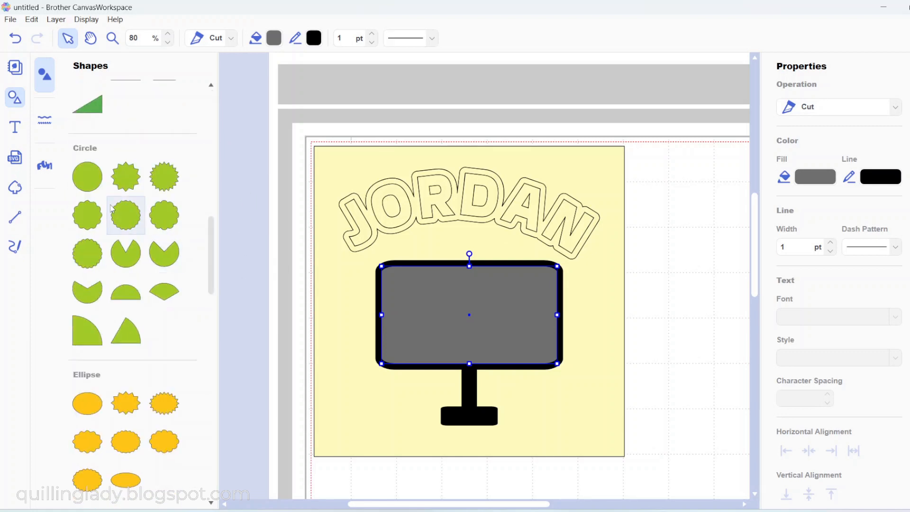
{"action": "left_click", "coordinate": [86, 175]}
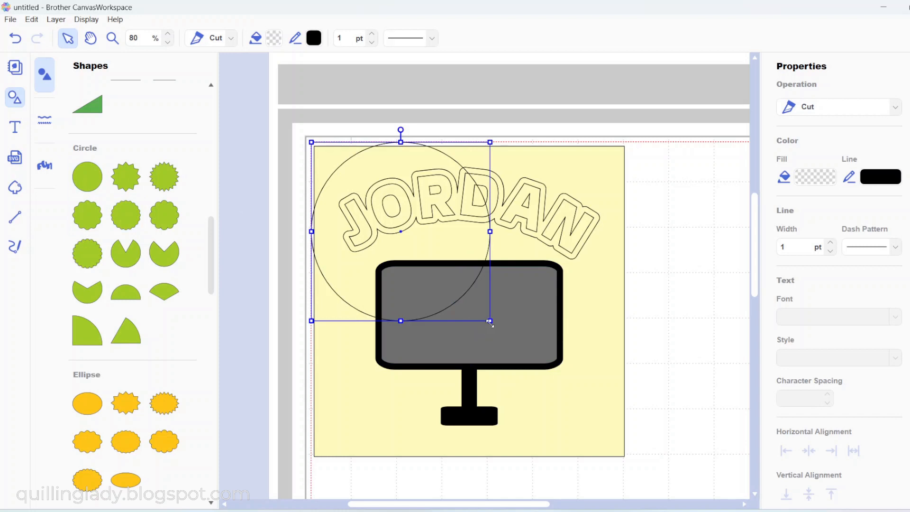
{"action": "left_click_drag", "start_coordinate": [490, 321], "coordinate": [744, 497]}
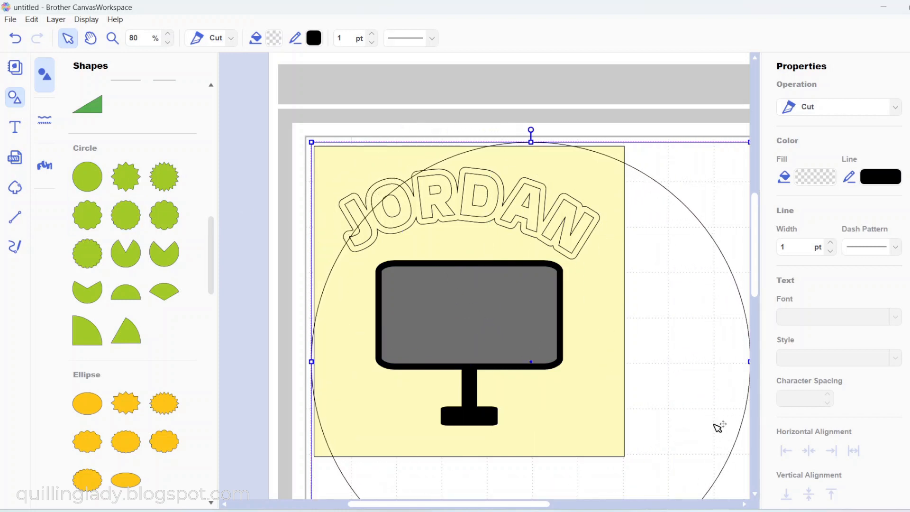
{"action": "left_click_drag", "start_coordinate": [718, 427], "coordinate": [650, 439]}
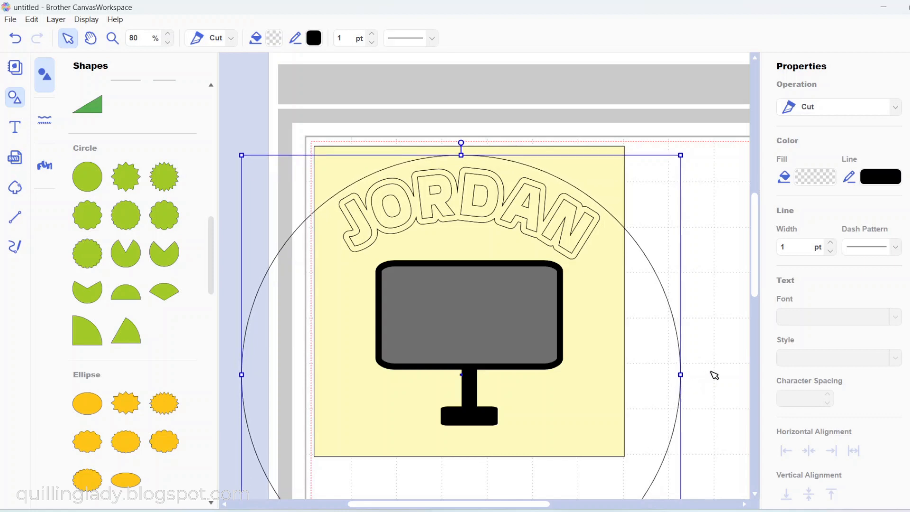
{"action": "left_click", "coordinate": [711, 296]}
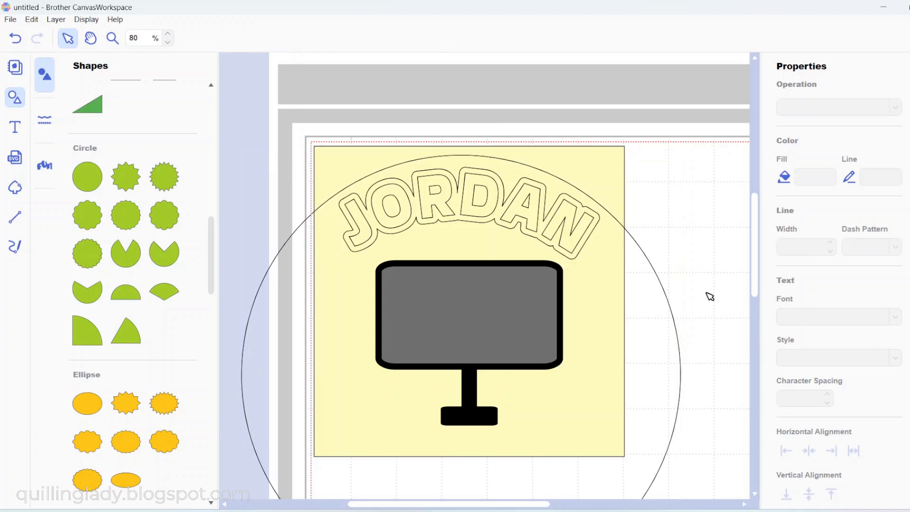
{"action": "left_click", "coordinate": [575, 244]}
{"action": "left_click", "coordinate": [648, 225]}
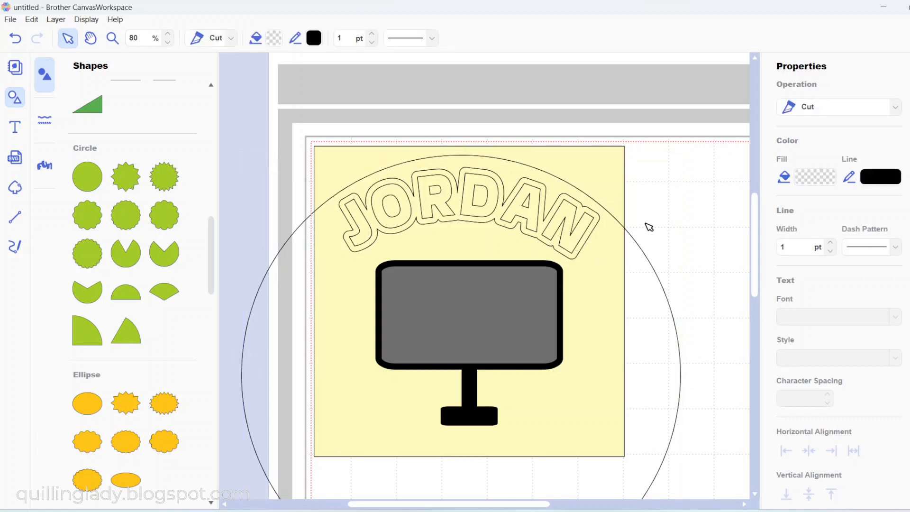
- Move the large circle off the card and scale the curved outlined name down slightly, keeping its proportions
{"action": "left_click", "coordinate": [533, 266]}
{"action": "left_click", "coordinate": [665, 223]}
{"action": "left_click_drag", "start_coordinate": [637, 286], "coordinate": [379, 510]}
{"action": "left_click", "coordinate": [575, 242]}
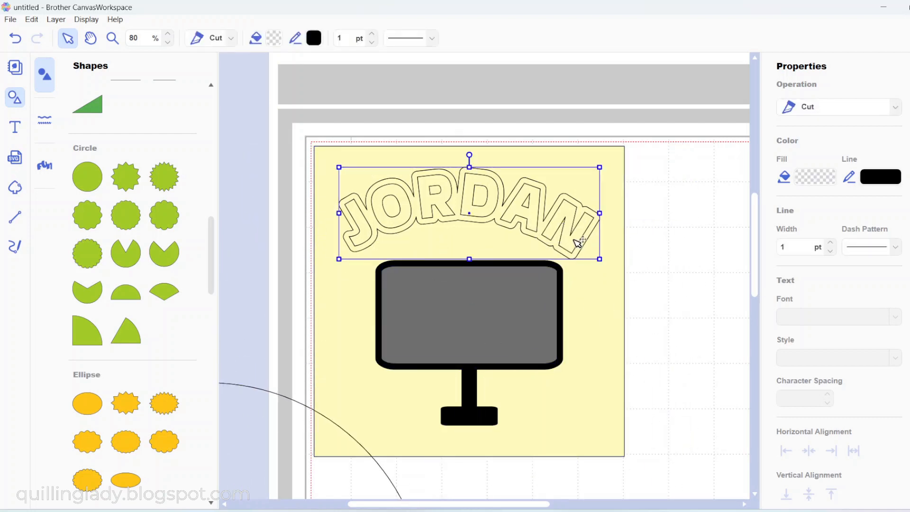
{"action": "left_click_drag", "start_coordinate": [600, 259], "coordinate": [571, 240]}
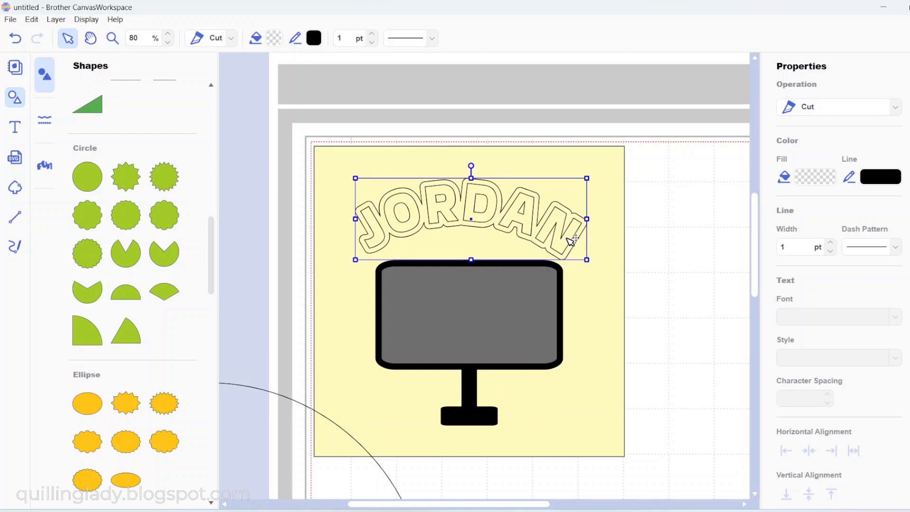
- Center the curved name horizontally on the yellow square
{"action": "left_click", "coordinate": [607, 288], "text": "shift"}
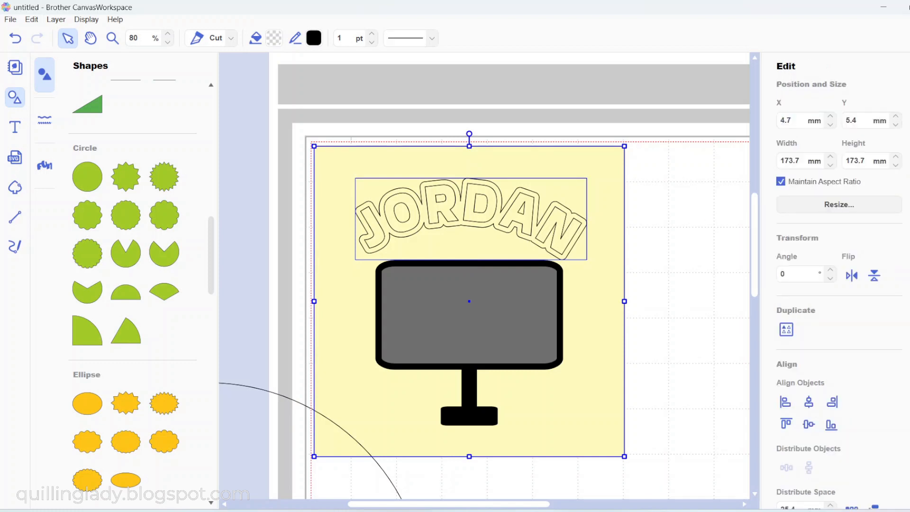
{"action": "left_click", "coordinate": [809, 402]}
{"action": "left_click", "coordinate": [719, 344]}
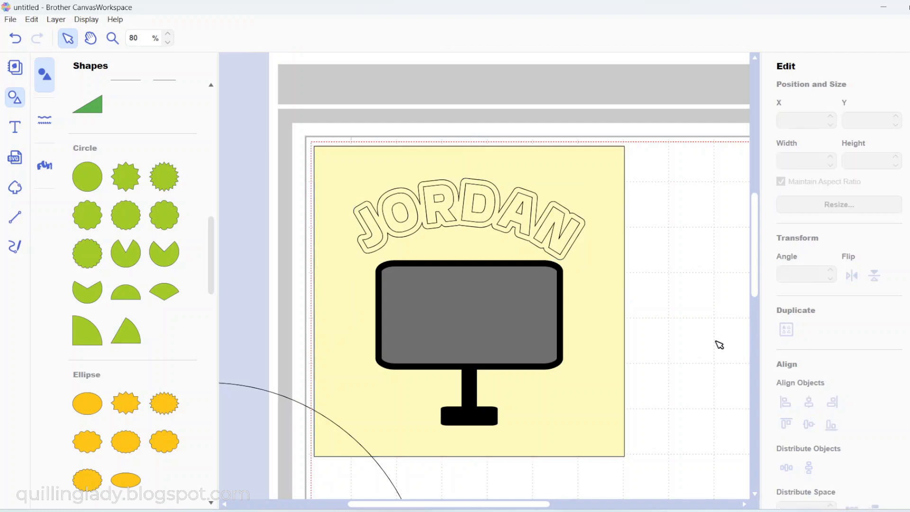
- Move the large circle back around the name and monitor, and align it with the yellow square on their horizontal centers
{"action": "left_click_drag", "start_coordinate": [270, 425], "coordinate": [521, 203]}
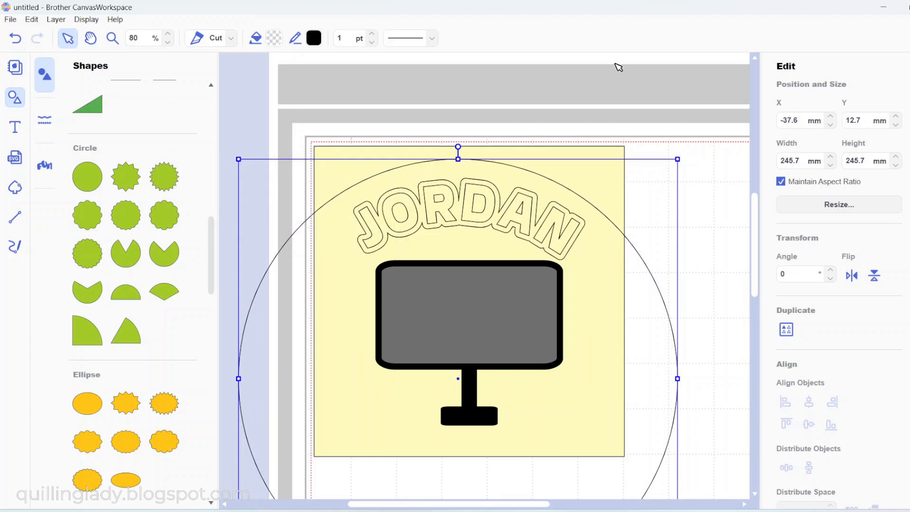
{"action": "left_click", "coordinate": [608, 151], "text": "shift"}
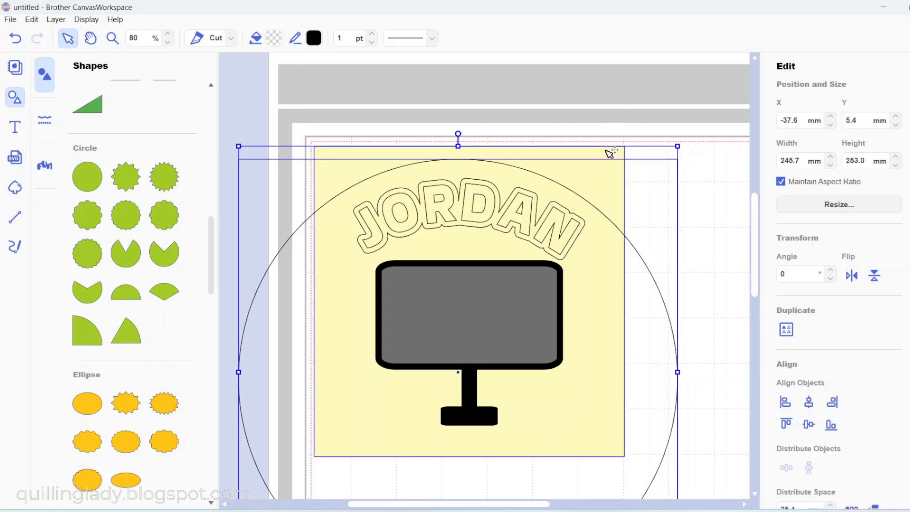
{"action": "left_click", "coordinate": [809, 403]}
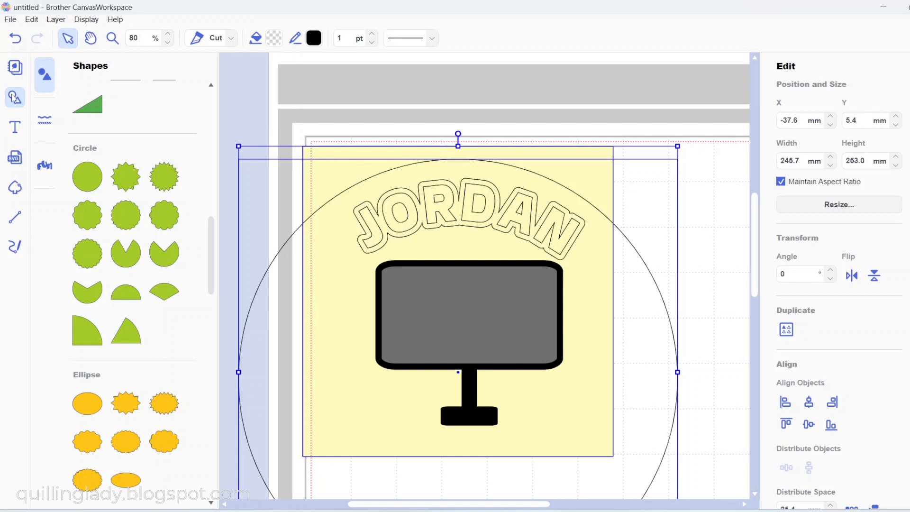
- Add a plain rectangle and place it so its left side lies just inside the yellow square's right edge
{"action": "left_click", "coordinate": [14, 98]}
{"action": "left_click", "coordinate": [15, 101]}
{"action": "left_click_drag", "start_coordinate": [213, 237], "coordinate": [215, 135]}
{"action": "left_click", "coordinate": [86, 184]}
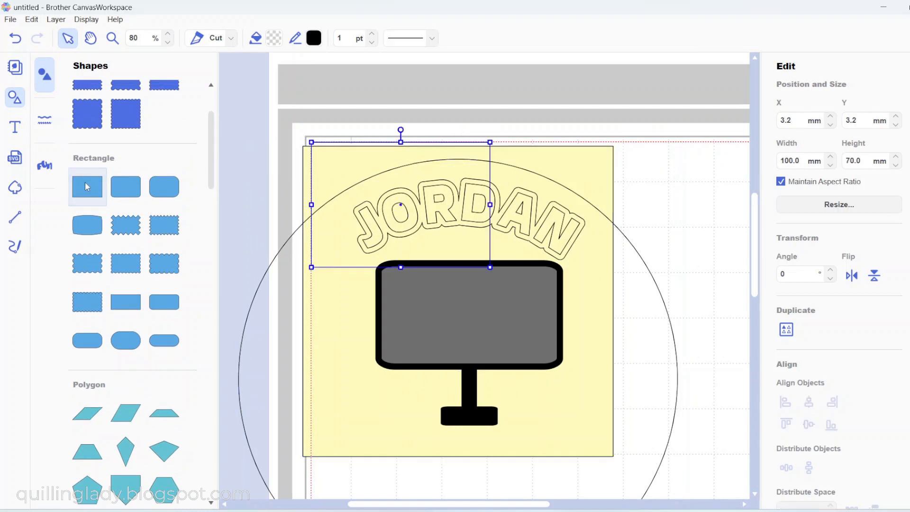
{"action": "left_click_drag", "start_coordinate": [389, 159], "coordinate": [685, 208]}
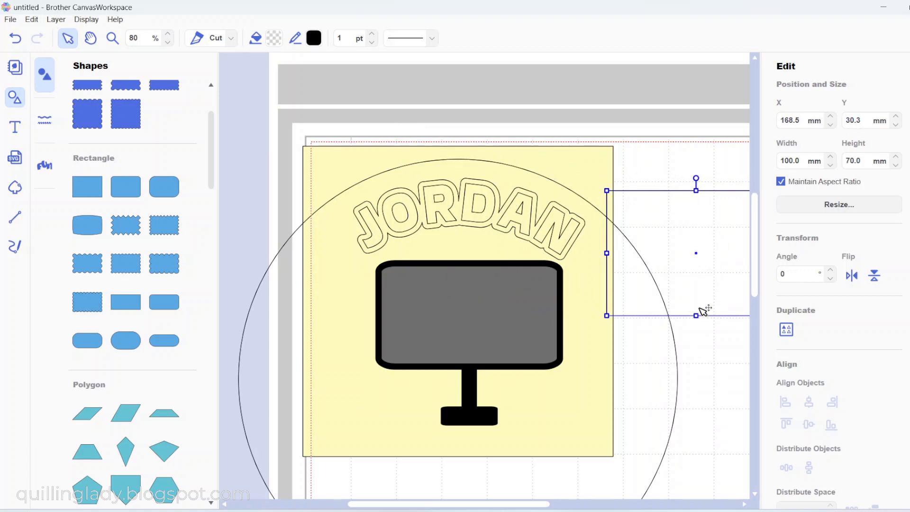
- Resize the rectangle to about 51.1 mm wide and 208 mm high so it covers the circle's protruding right side
{"action": "left_click_drag", "start_coordinate": [696, 315], "coordinate": [697, 511]}
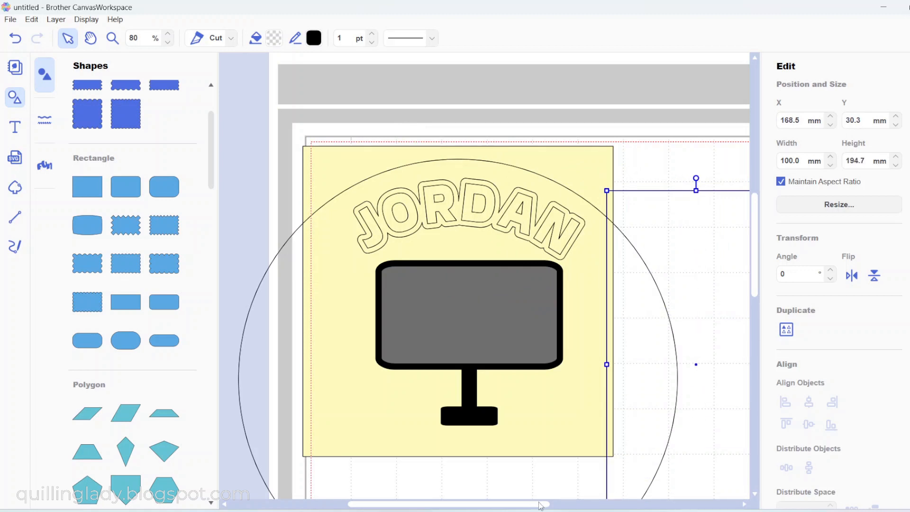
{"action": "left_click_drag", "start_coordinate": [532, 505], "coordinate": [583, 504]}
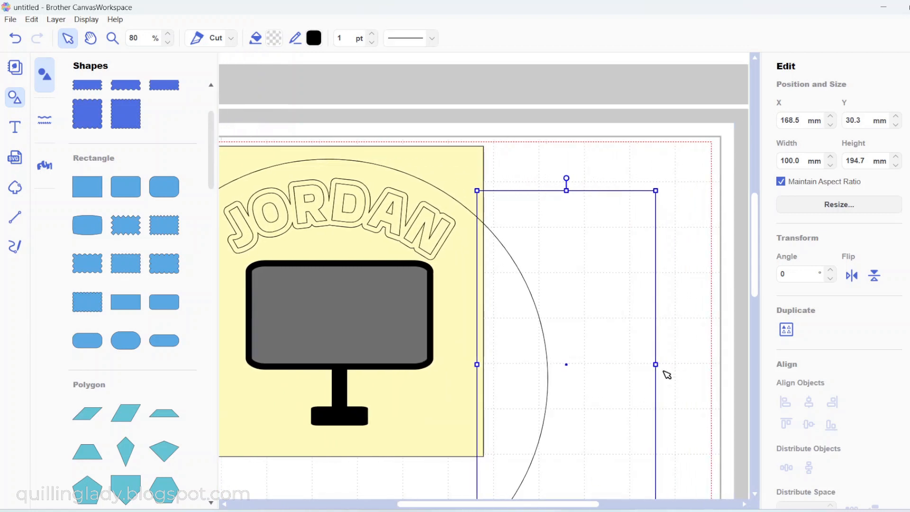
{"action": "left_click_drag", "start_coordinate": [655, 365], "coordinate": [575, 390]}
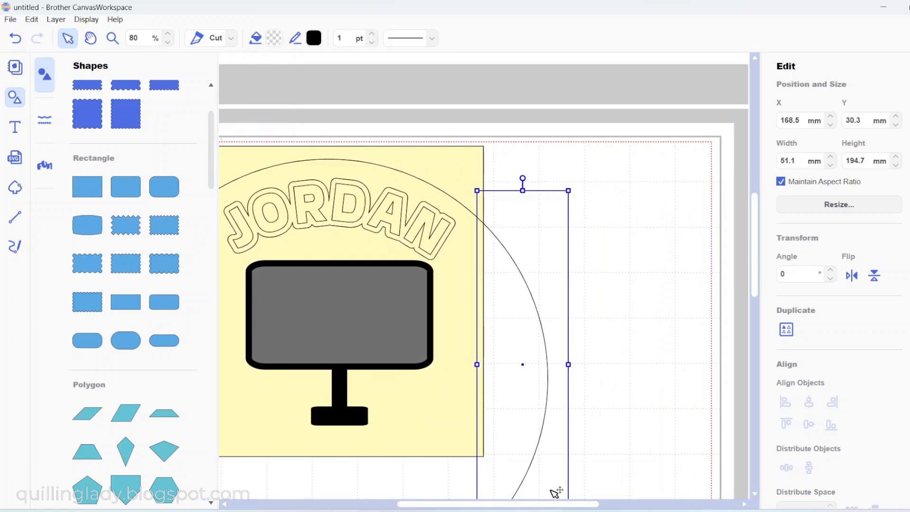
{"action": "left_click_drag", "start_coordinate": [544, 506], "coordinate": [528, 507]}
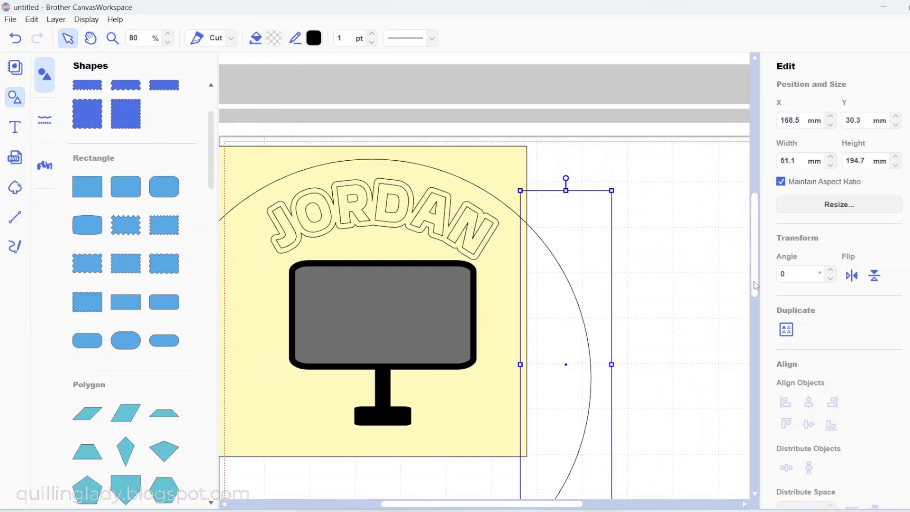
{"action": "left_click_drag", "start_coordinate": [755, 286], "coordinate": [755, 310]}
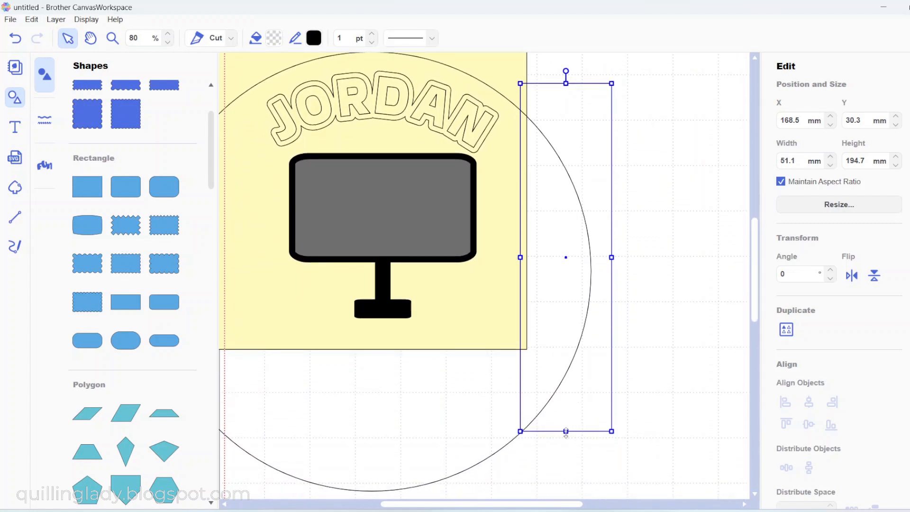
{"action": "left_click_drag", "start_coordinate": [566, 432], "coordinate": [566, 455]}
{"action": "left_click_drag", "start_coordinate": [757, 273], "coordinate": [757, 251]}
- Duplicate the tall rectangle and place the copy over the circle's left side, slightly overlapping the yellow square's left edge
{"action": "right_click", "coordinate": [559, 299]}
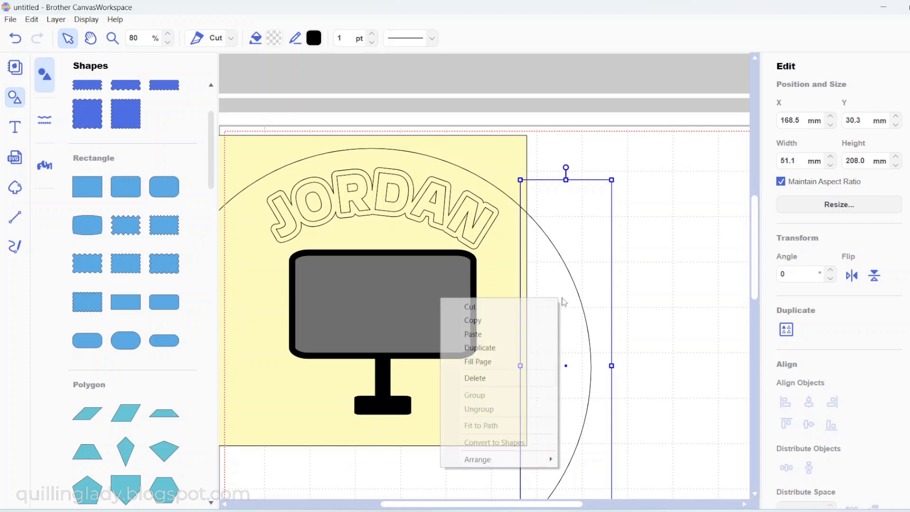
{"action": "left_click", "coordinate": [527, 348]}
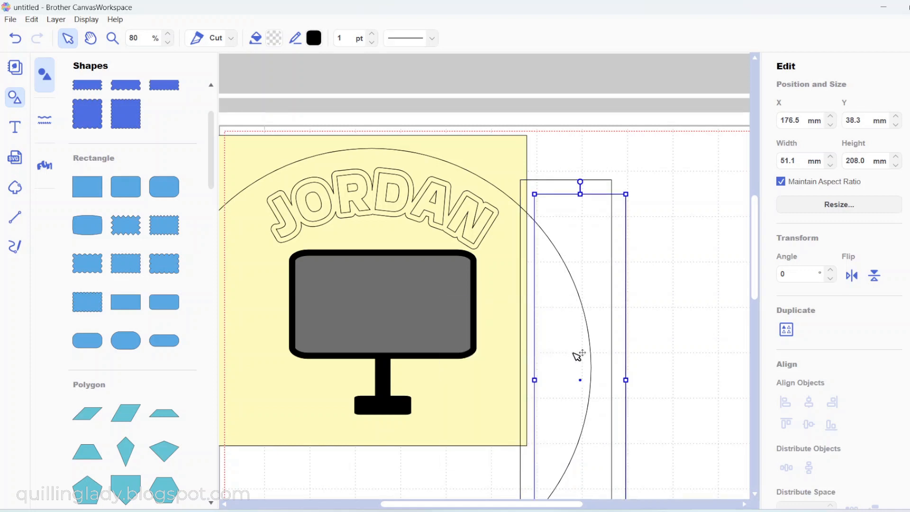
{"action": "left_click_drag", "start_coordinate": [573, 350], "coordinate": [294, 327]}
{"action": "left_click_drag", "start_coordinate": [453, 508], "coordinate": [402, 507]}
{"action": "left_click_drag", "start_coordinate": [425, 400], "coordinate": [297, 403]}
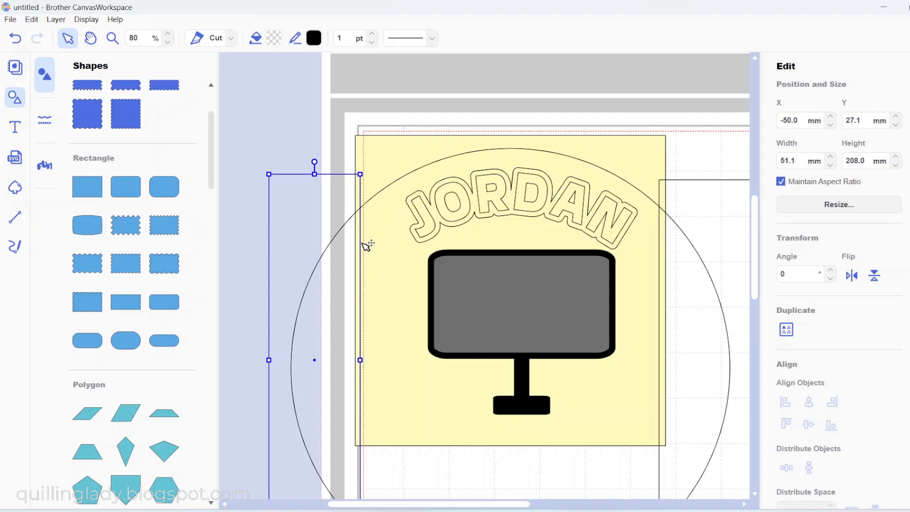
{"action": "left_click_drag", "start_coordinate": [359, 248], "coordinate": [356, 263]}
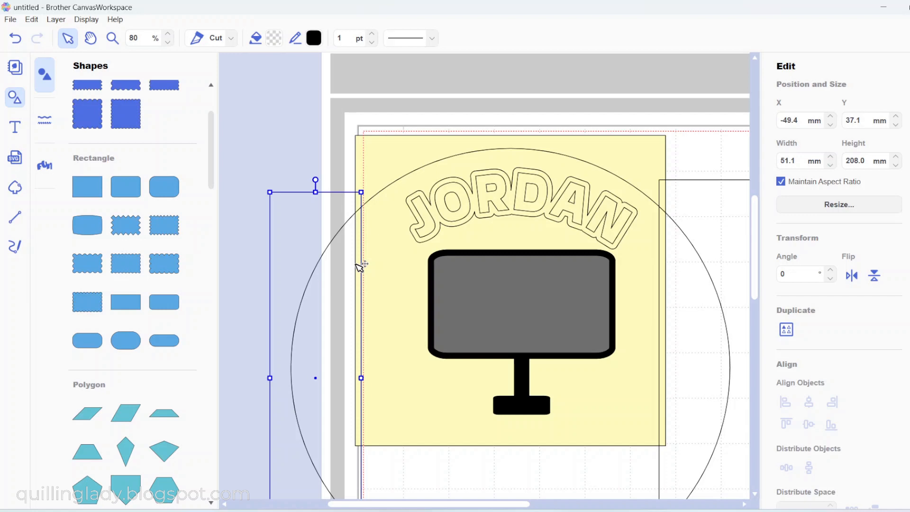
- Divide the large circle and both tall rectangles into separate pieces where they overlap
{"action": "left_click", "coordinate": [430, 471], "text": "shift"}
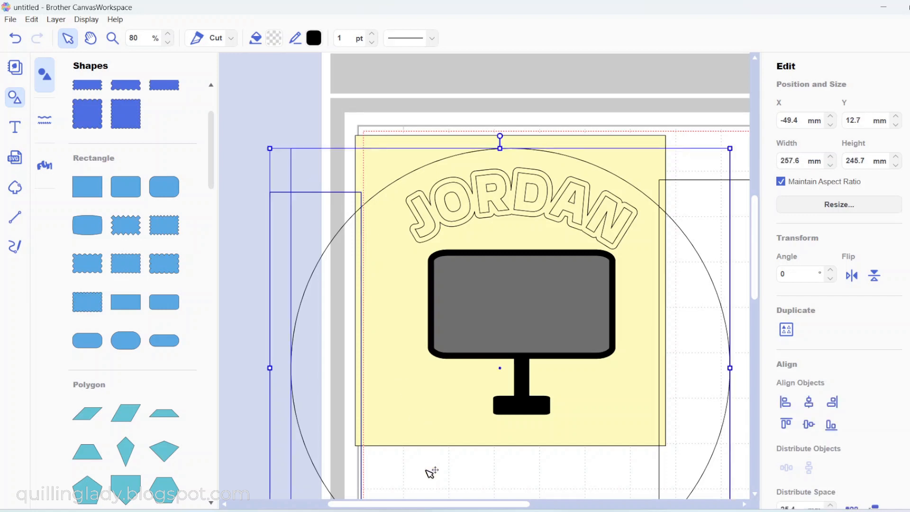
{"action": "left_click", "coordinate": [742, 247], "text": "shift"}
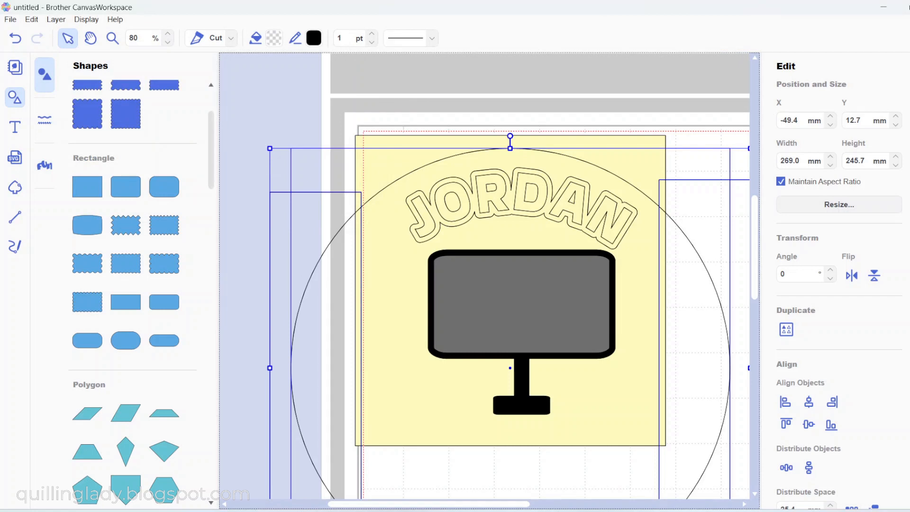
{"action": "scroll", "coordinate": [848, 285], "scroll_direction": "down", "scroll_amount": 5}
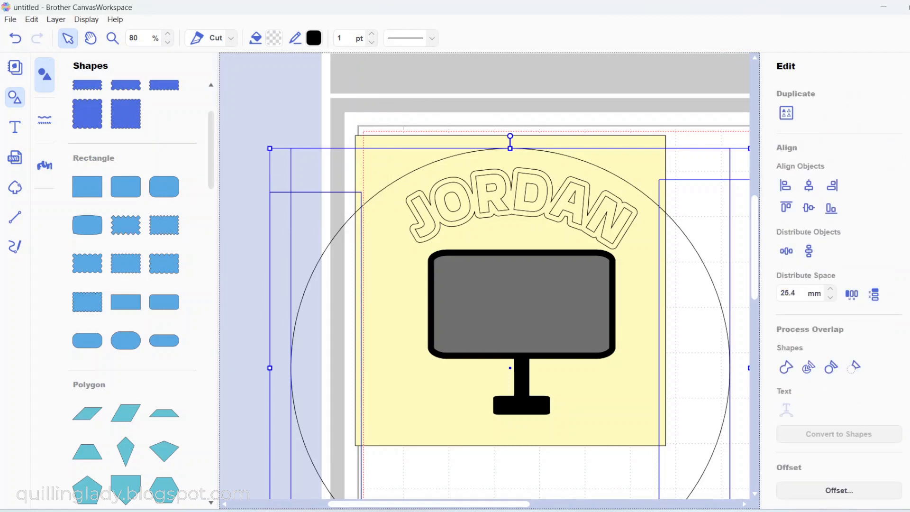
{"action": "left_click", "coordinate": [812, 375]}
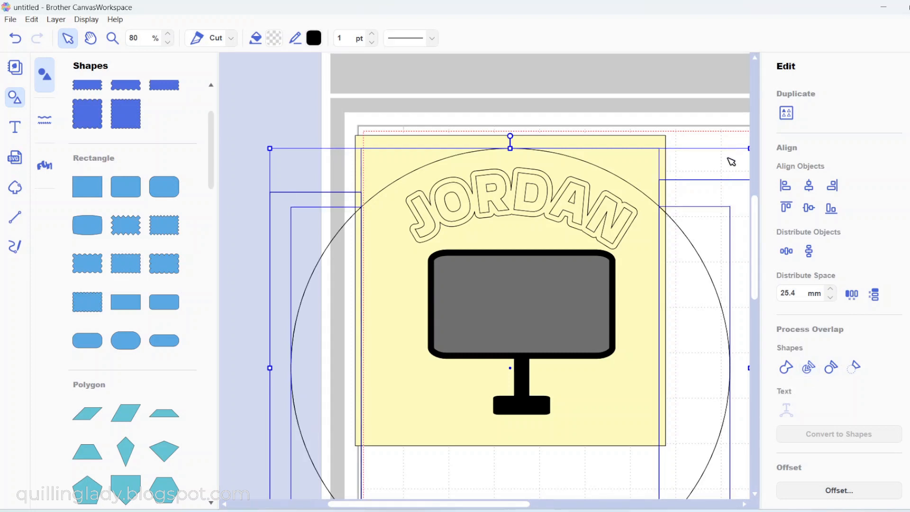
- Move the cut-off circle segment and the leftover rectangle piece on the right side away from the yellow square
{"action": "left_click", "coordinate": [709, 143]}
{"action": "left_click", "coordinate": [693, 267]}
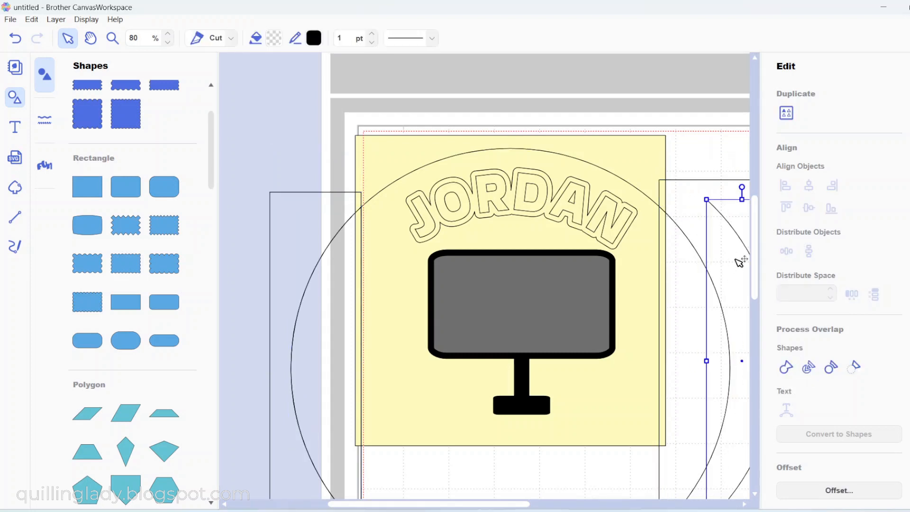
{"action": "left_click_drag", "start_coordinate": [682, 258], "coordinate": [725, 247]}
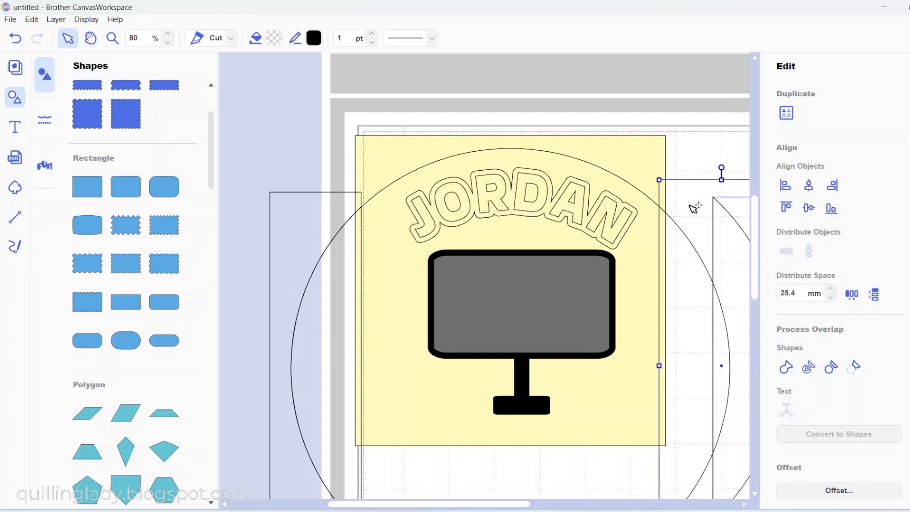
{"action": "left_click_drag", "start_coordinate": [689, 180], "coordinate": [755, 221]}
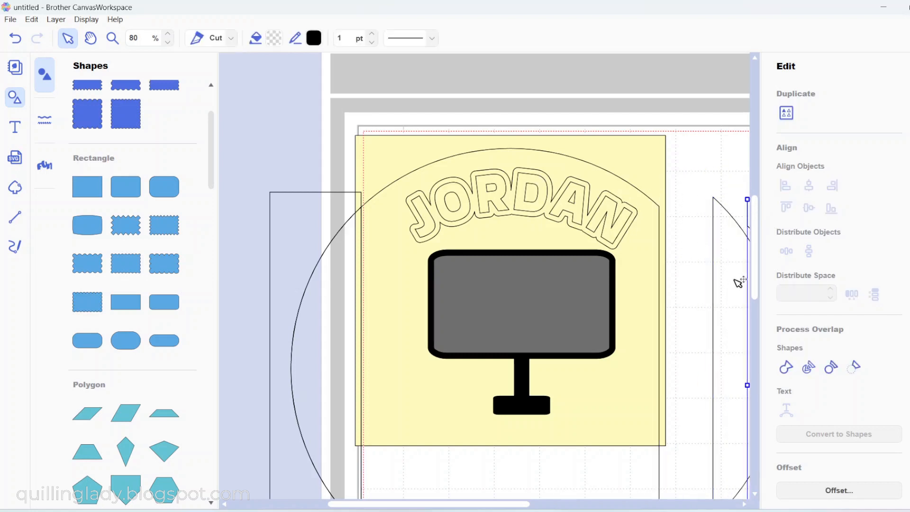
- Pull the cut-off circle segment and leftover rectangle piece away from the square's left side and delete them
{"action": "left_click", "coordinate": [326, 319]}
{"action": "left_click_drag", "start_coordinate": [325, 319], "coordinate": [261, 327]}
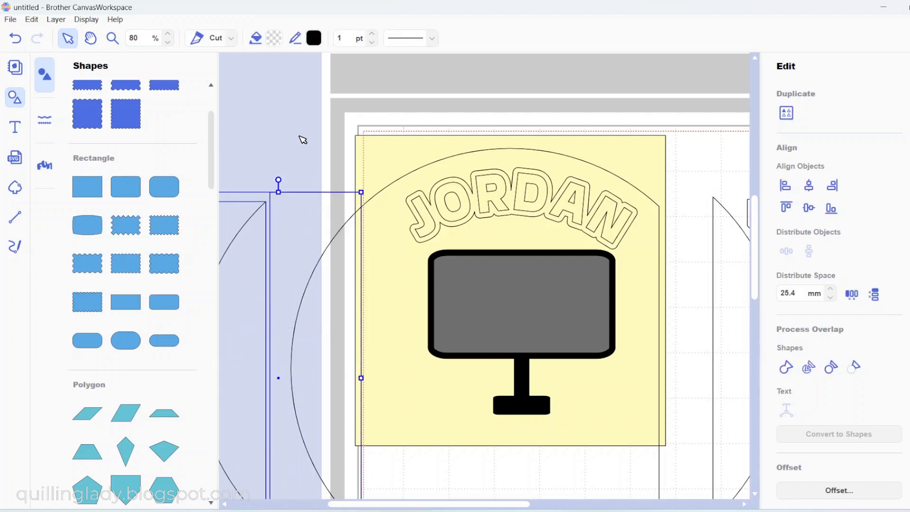
{"action": "left_click", "coordinate": [300, 137]}
{"action": "left_click_drag", "start_coordinate": [323, 248], "coordinate": [268, 246]}
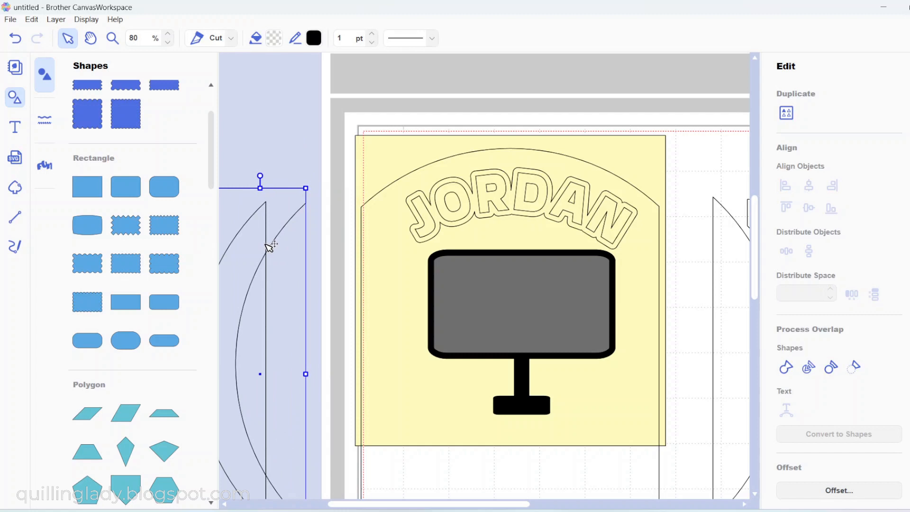
{"action": "key", "text": "Delete"}
{"action": "left_click", "coordinate": [256, 254]}
{"action": "key", "text": "Delete"}
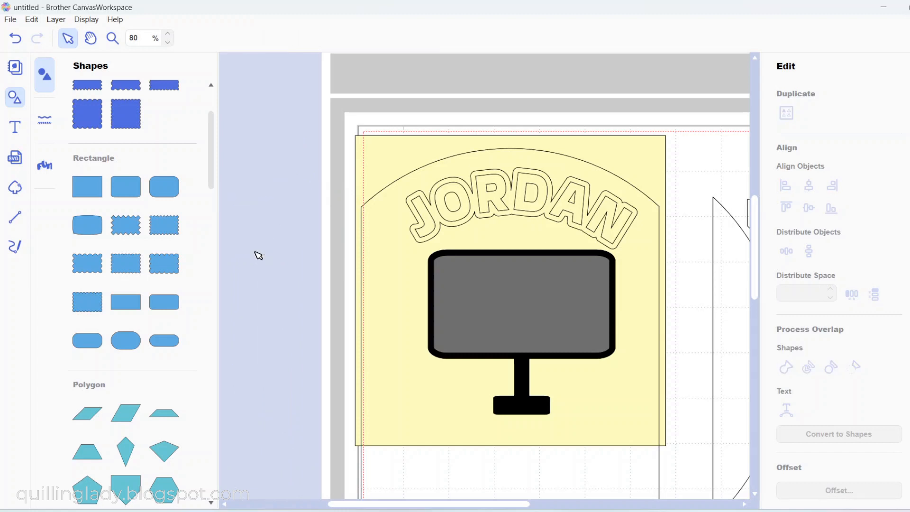
- Delete the circle segment and the leftover rectangle piece lying to the right of the yellow square
{"action": "left_click", "coordinate": [746, 291]}
{"action": "key", "text": "Delete"}
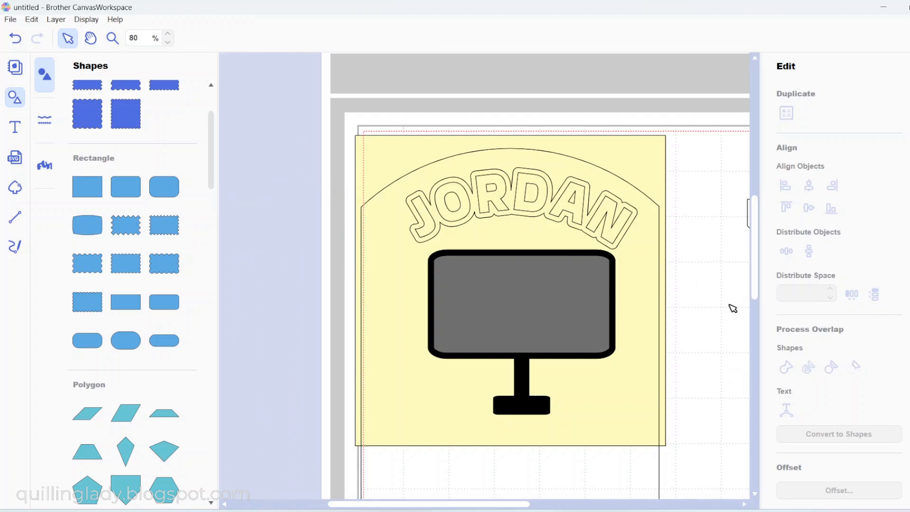
{"action": "left_click_drag", "start_coordinate": [524, 507], "coordinate": [558, 506]}
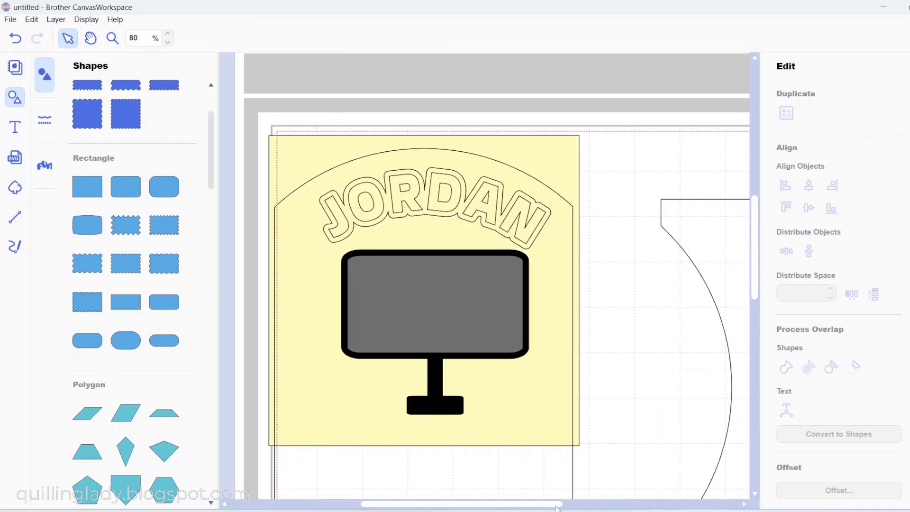
{"action": "left_click", "coordinate": [709, 300]}
{"action": "key", "text": "Delete"}
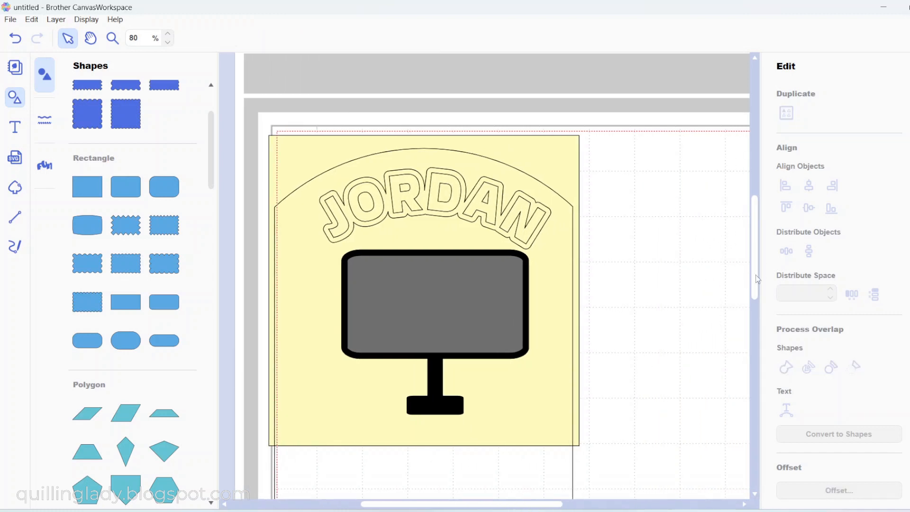
- Add a rectangle and stretch it to cover the part of the arched panel that extends below the yellow square
{"action": "left_click_drag", "start_coordinate": [757, 279], "coordinate": [757, 310]}
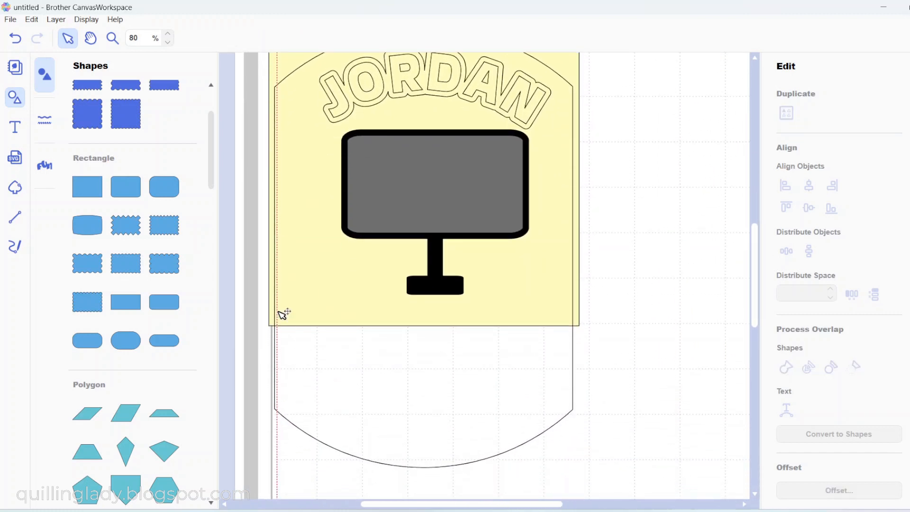
{"action": "left_click", "coordinate": [86, 190]}
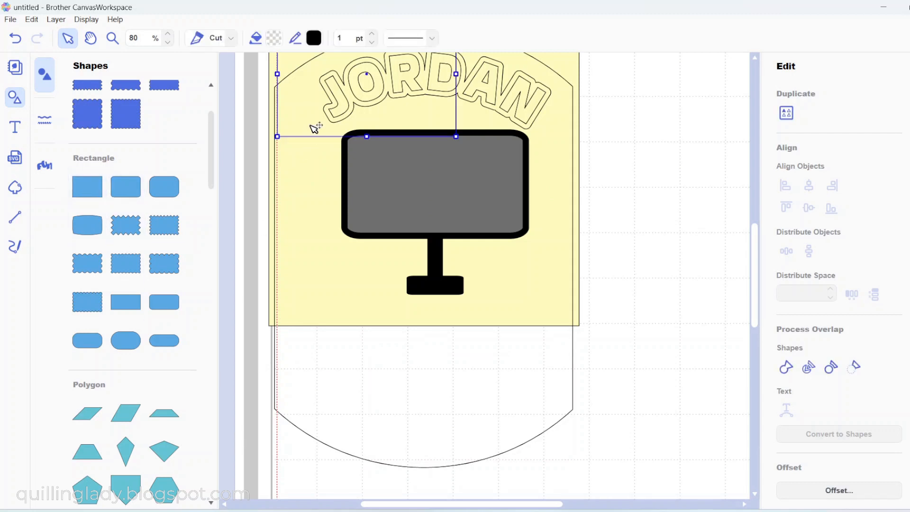
{"action": "left_click_drag", "start_coordinate": [311, 127], "coordinate": [302, 443]}
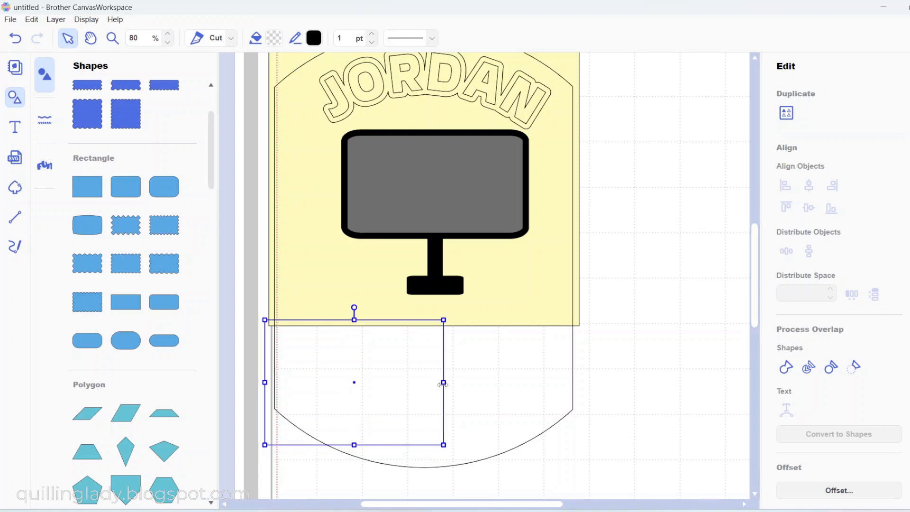
{"action": "left_click_drag", "start_coordinate": [443, 383], "coordinate": [589, 383]}
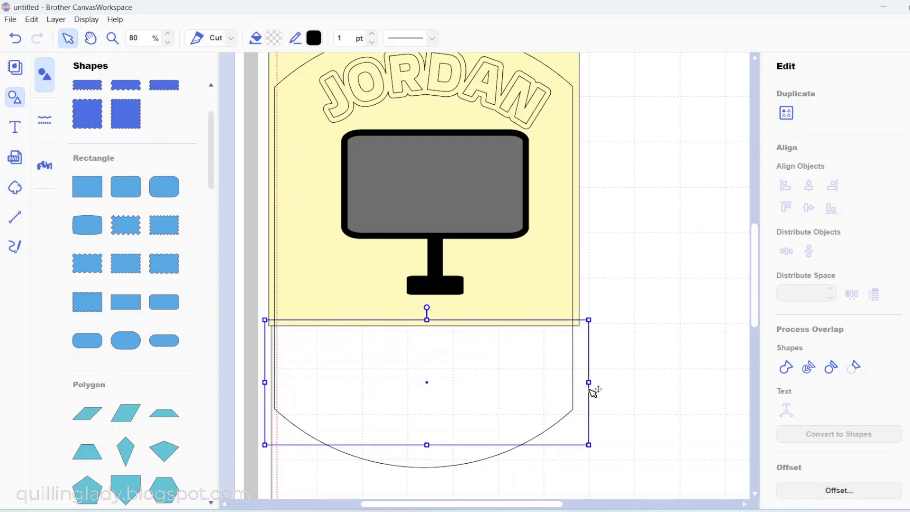
{"action": "left_click_drag", "start_coordinate": [426, 445], "coordinate": [427, 483]}
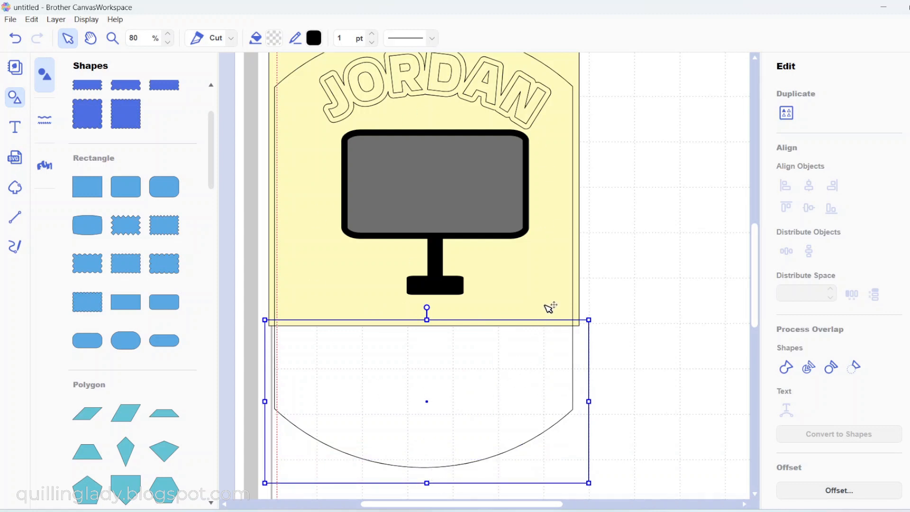
- Divide the arched panel and the covering rectangle where they overlap, and delete the overlapping piece below the square
{"action": "left_click", "coordinate": [548, 306], "text": "shift"}
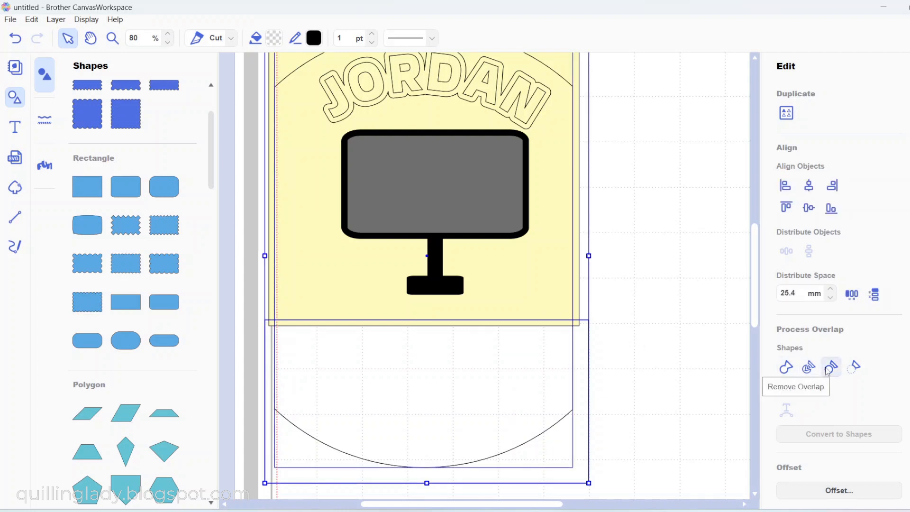
{"action": "left_click", "coordinate": [809, 368]}
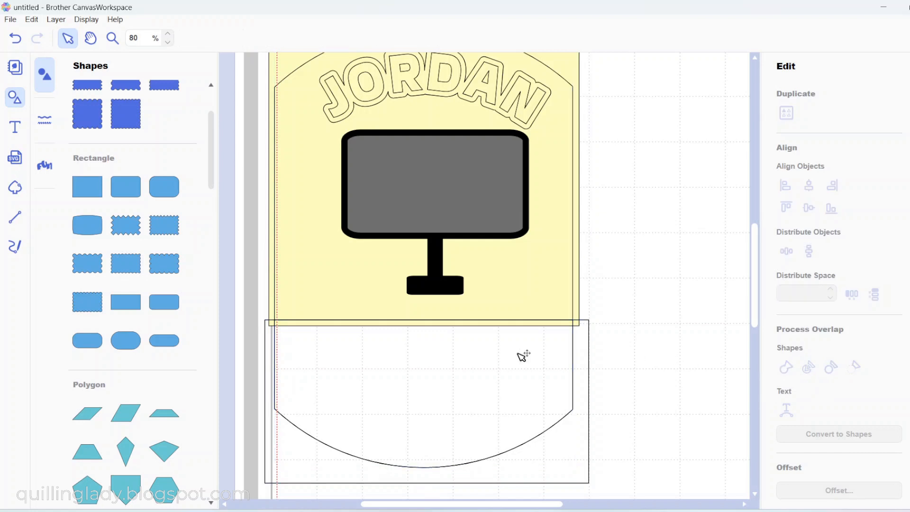
{"action": "left_click_drag", "start_coordinate": [524, 375], "coordinate": [562, 397]}
{"action": "key", "text": "Delete"}
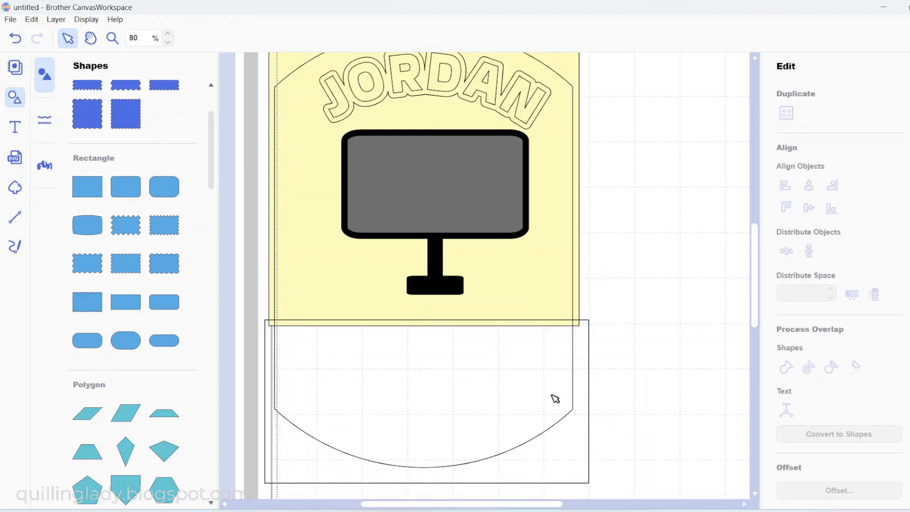
- Delete the remaining rectangle leftovers around the panel's cut-off lower end
{"action": "left_click", "coordinate": [554, 396]}
{"action": "left_click", "coordinate": [606, 424]}
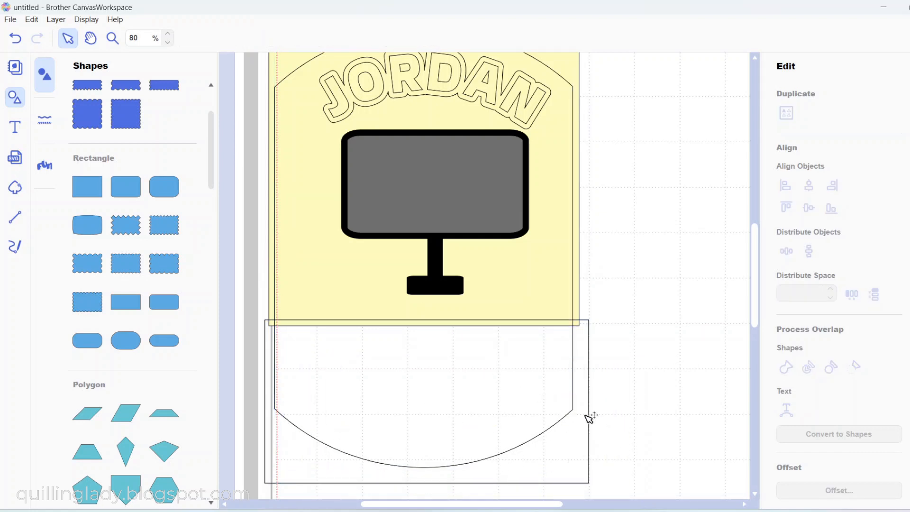
{"action": "right_click", "coordinate": [546, 413]}
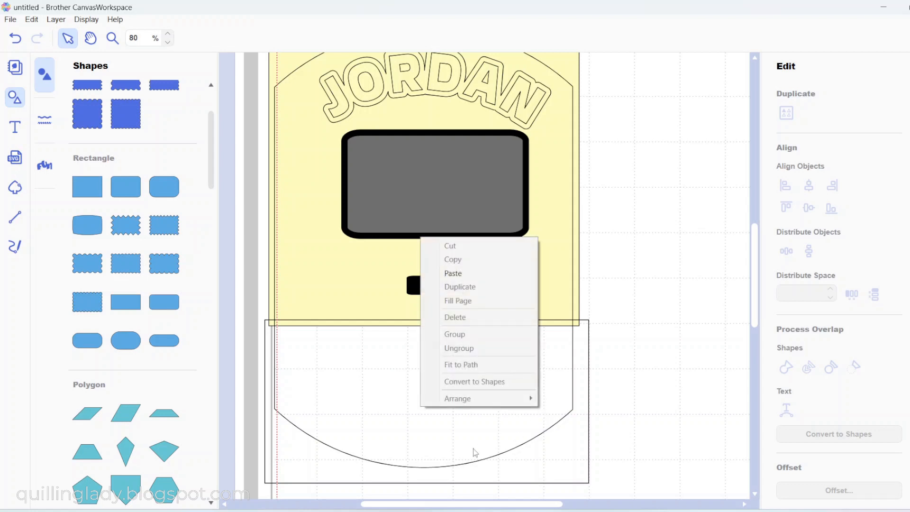
{"action": "left_click", "coordinate": [459, 453]}
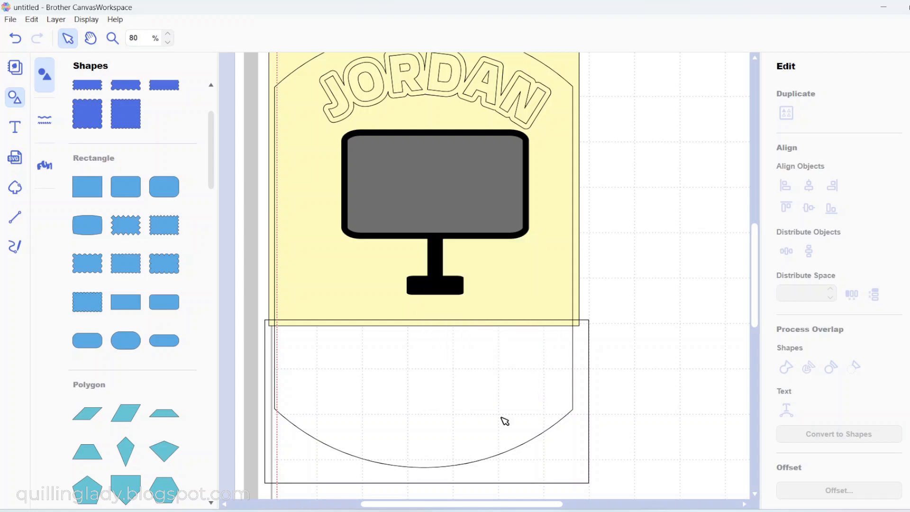
{"action": "left_click", "coordinate": [563, 443]}
{"action": "key", "text": "Delete"}
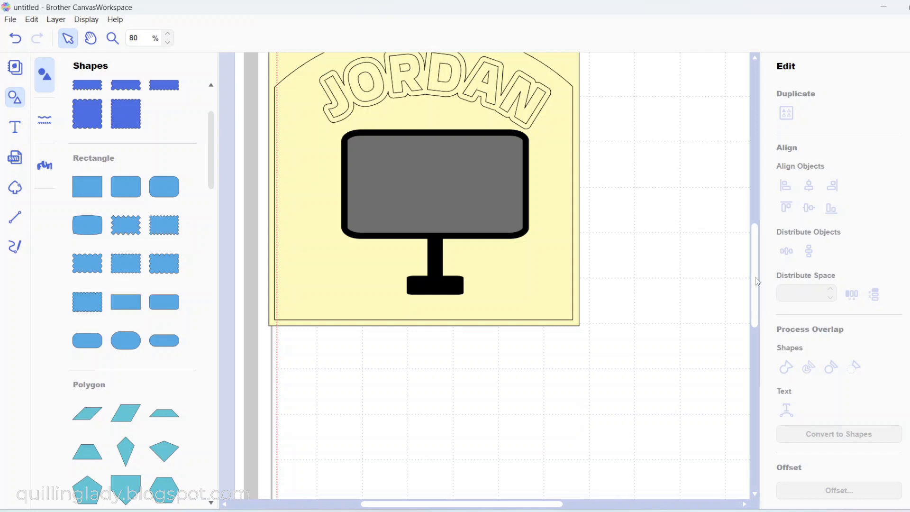
- Duplicate the arched panel and create a 3.2 mm inward offset of the copy with round corners, leaving the original line as is
{"action": "left_click_drag", "start_coordinate": [755, 286], "coordinate": [755, 267]}
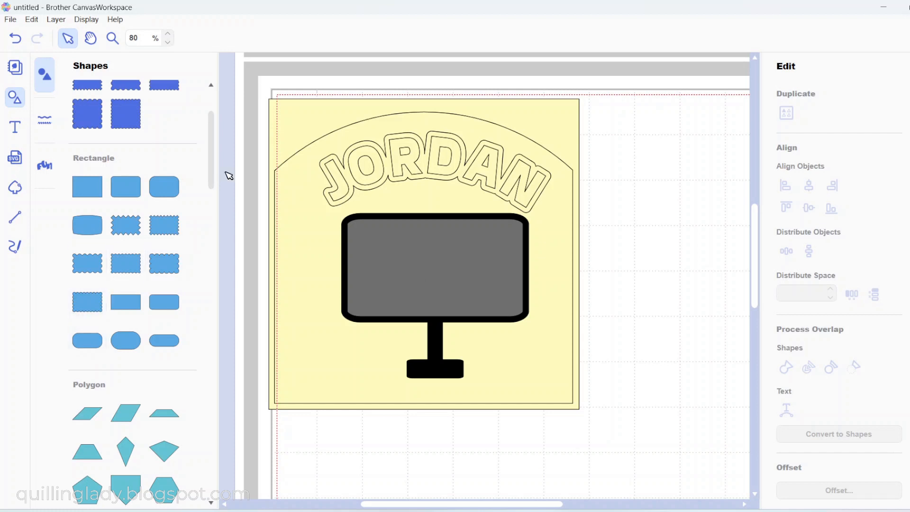
{"action": "left_click_drag", "start_coordinate": [213, 181], "coordinate": [211, 261]}
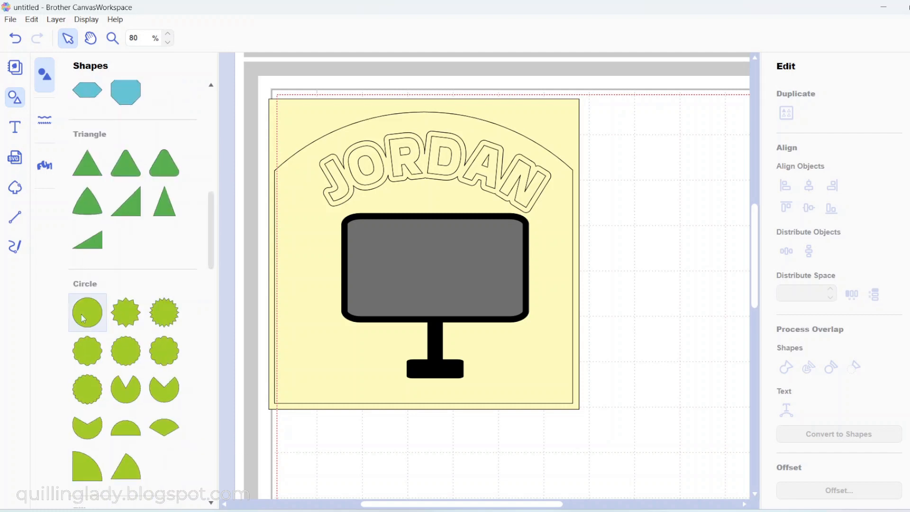
{"action": "left_click", "coordinate": [315, 327]}
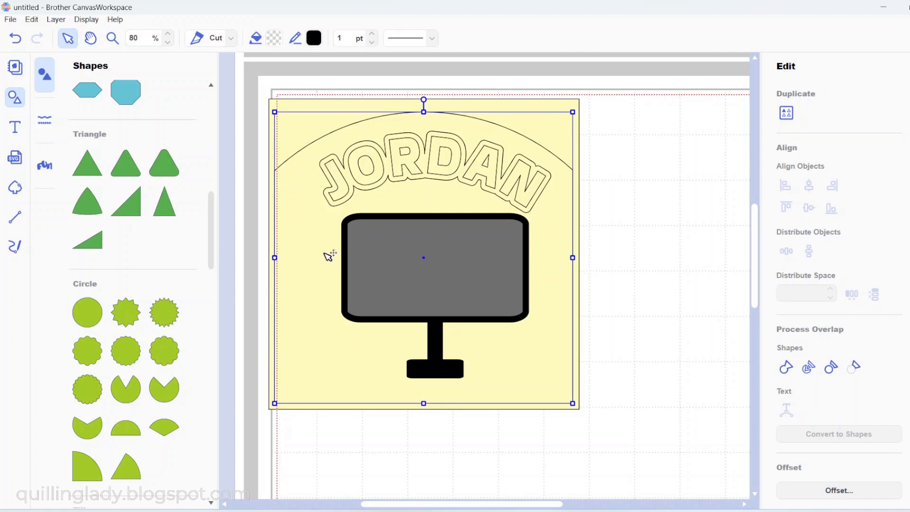
{"action": "right_click", "coordinate": [293, 266]}
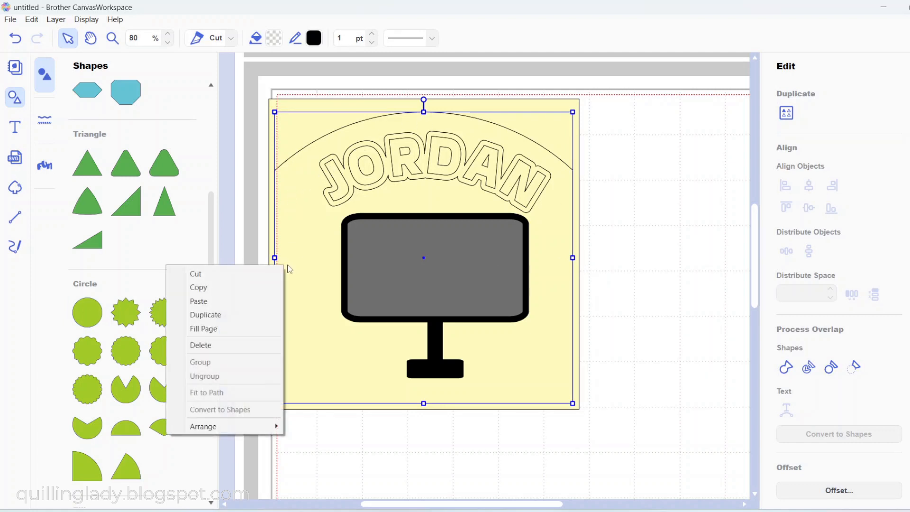
{"action": "left_click", "coordinate": [255, 315]}
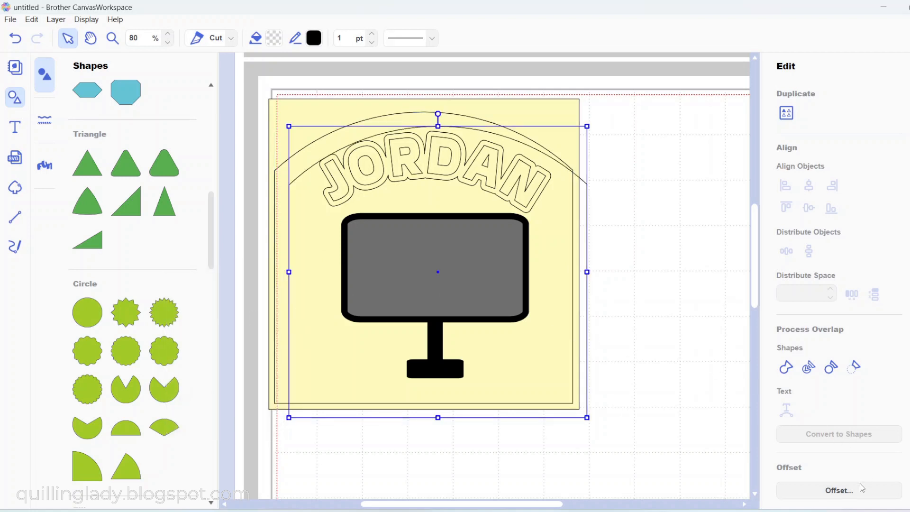
{"action": "left_click", "coordinate": [839, 490]}
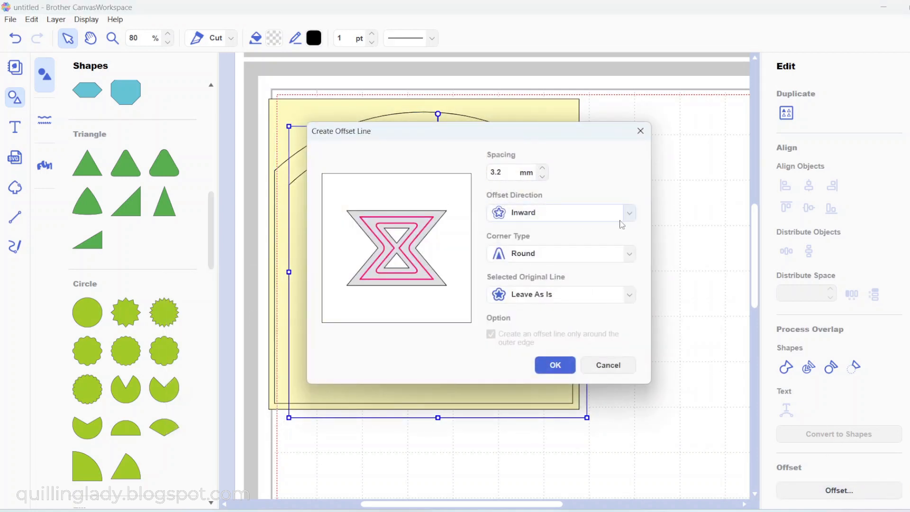
{"action": "left_click", "coordinate": [555, 365]}
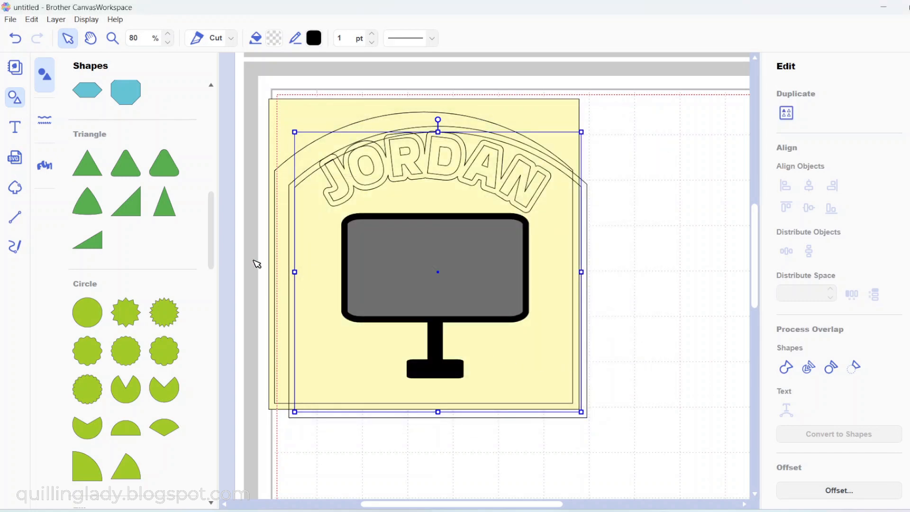
- Fill the outer shape of the duplicated arched panel with dark blue #152A8C
{"action": "left_click", "coordinate": [296, 239]}
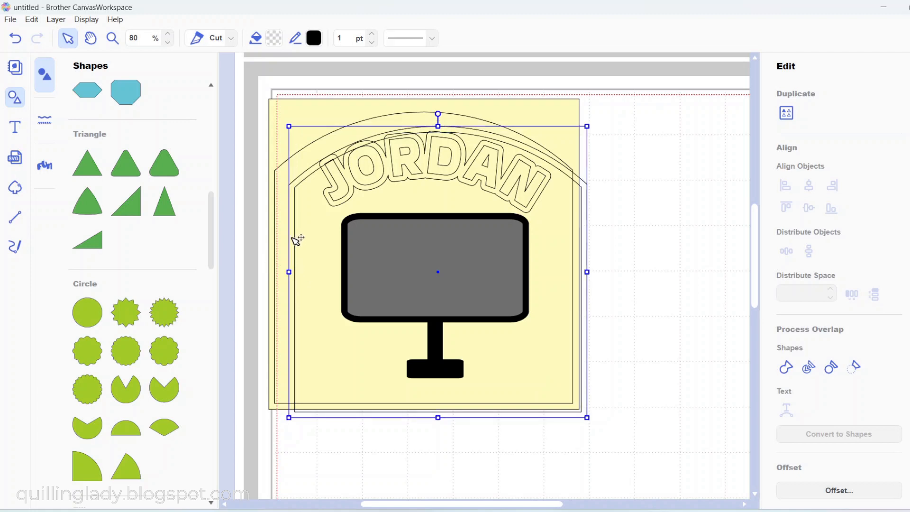
{"action": "left_click", "coordinate": [274, 38]}
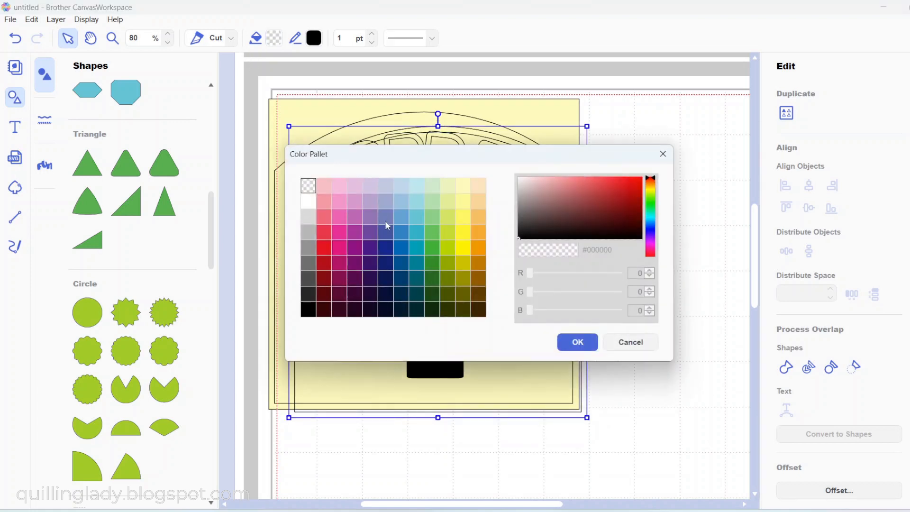
{"action": "left_click", "coordinate": [385, 248]}
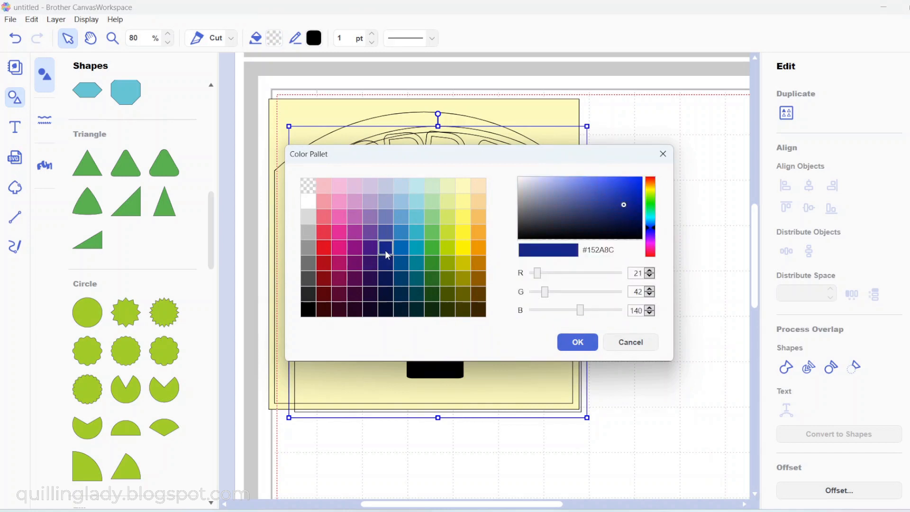
{"action": "left_click", "coordinate": [578, 342]}
- Fill the inner offset shape of the arched panel with white
{"action": "left_click", "coordinate": [572, 276]}
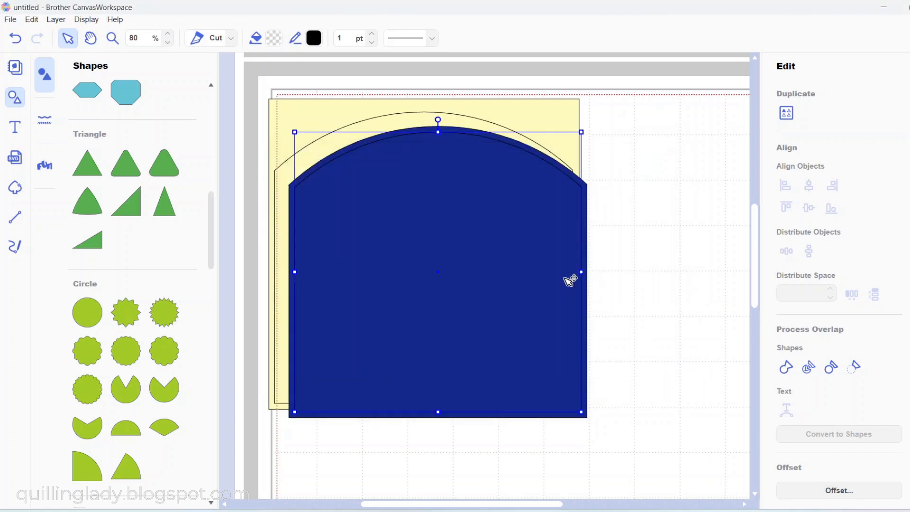
{"action": "left_click", "coordinate": [278, 39]}
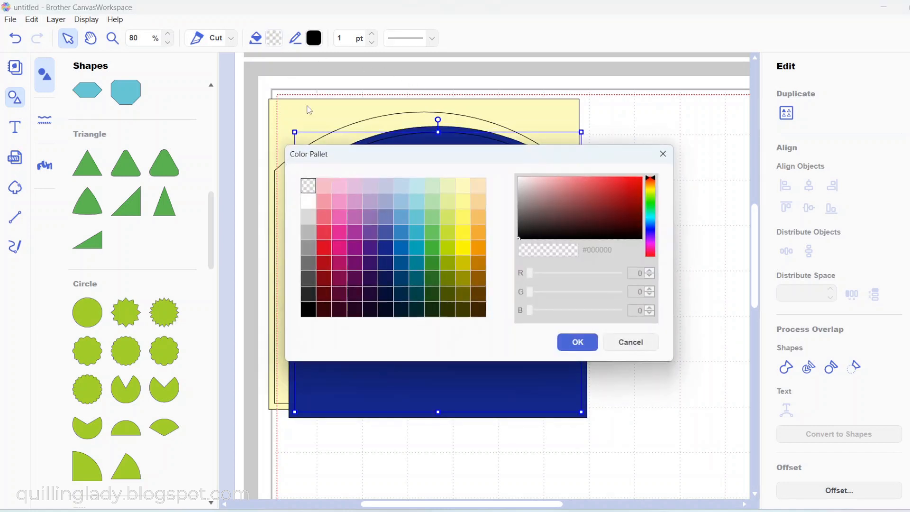
{"action": "left_click", "coordinate": [309, 201]}
{"action": "left_click", "coordinate": [577, 342]}
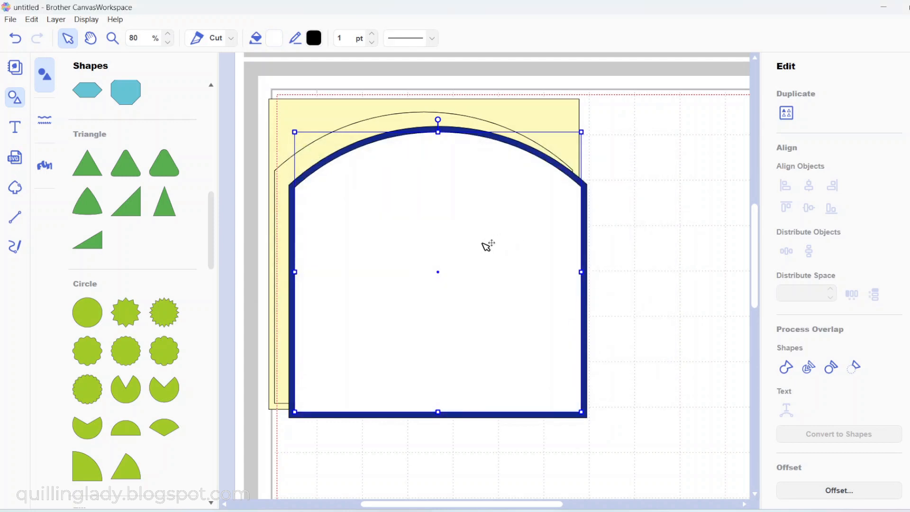
{"action": "right_click", "coordinate": [384, 221]}
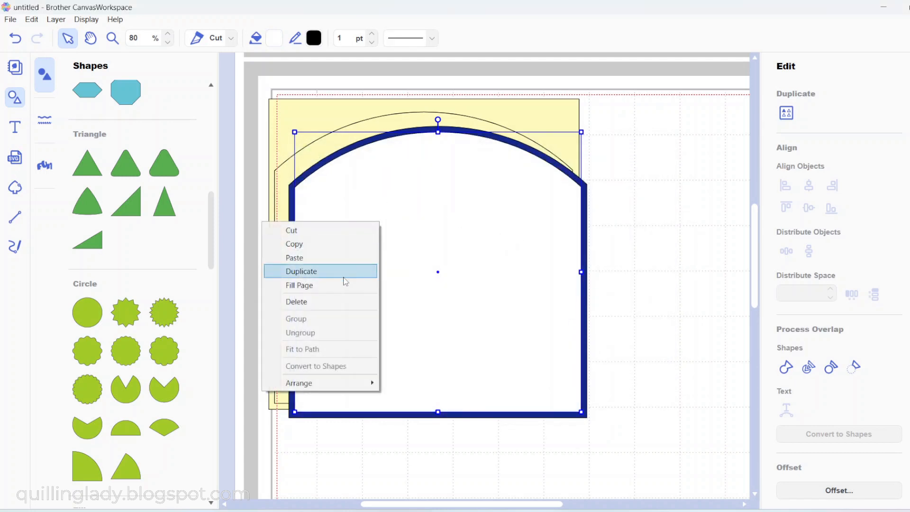
{"action": "left_click", "coordinate": [670, 325]}
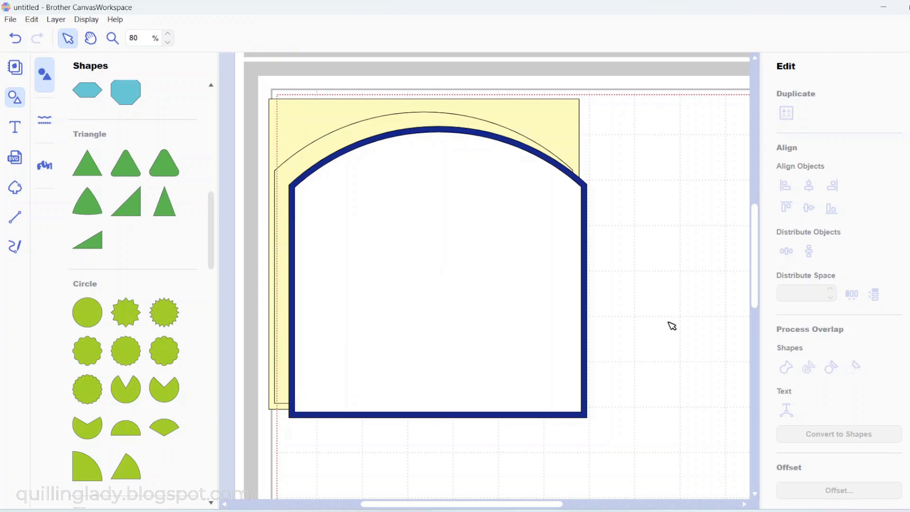
- Group the white and dark blue arched shapes and move the group over the original arched outline on the yellow square
{"action": "left_click", "coordinate": [571, 192]}
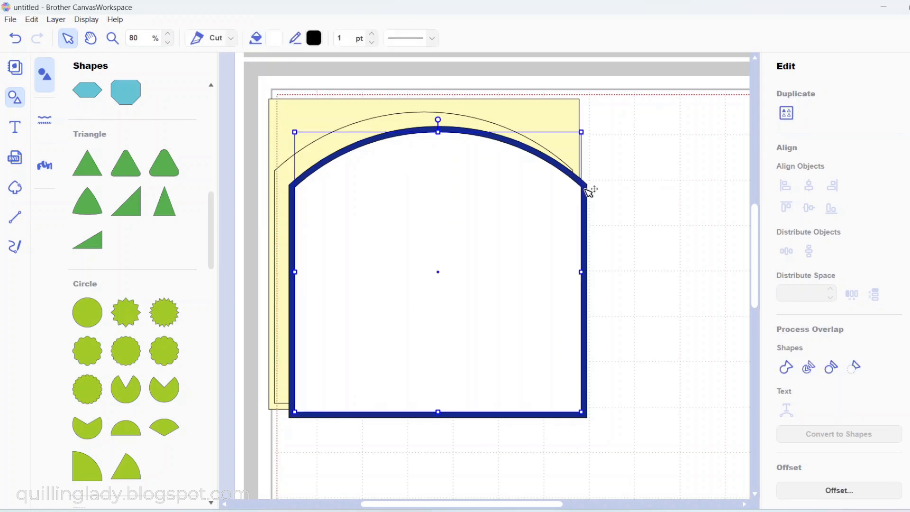
{"action": "left_click", "coordinate": [585, 189], "text": "shift"}
{"action": "right_click", "coordinate": [525, 234]}
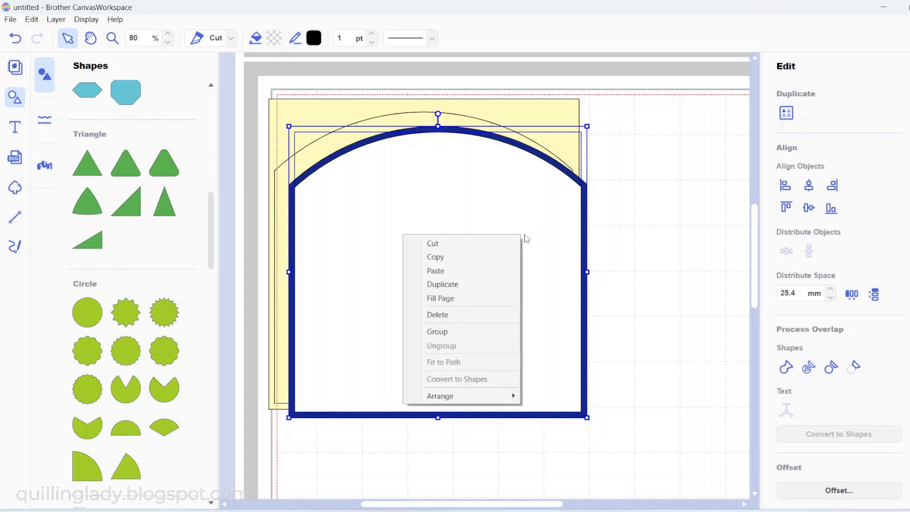
{"action": "left_click", "coordinate": [468, 333]}
{"action": "left_click_drag", "start_coordinate": [501, 316], "coordinate": [488, 300]}
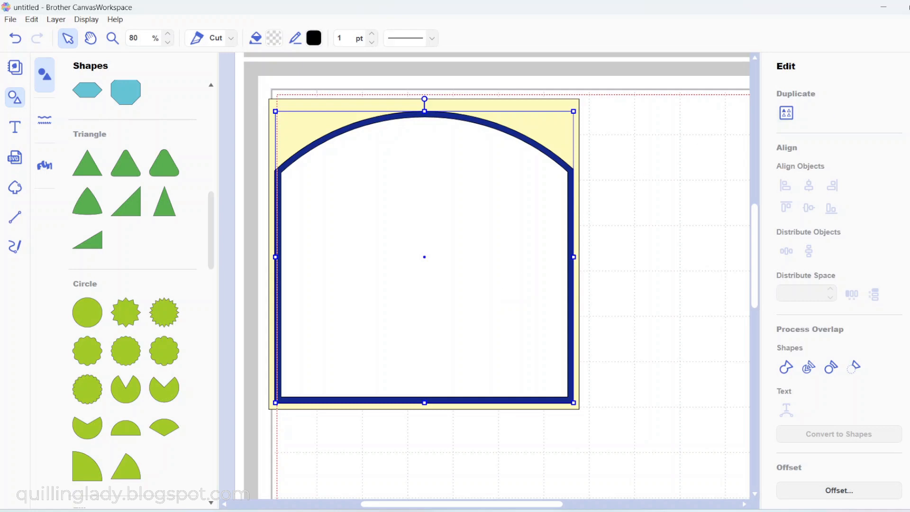
- Reorder the layers so the arched outline, black monitor and gray screen lie above the blue-and-white group, with the gray screen topmost
{"action": "left_click", "coordinate": [909, 67]}
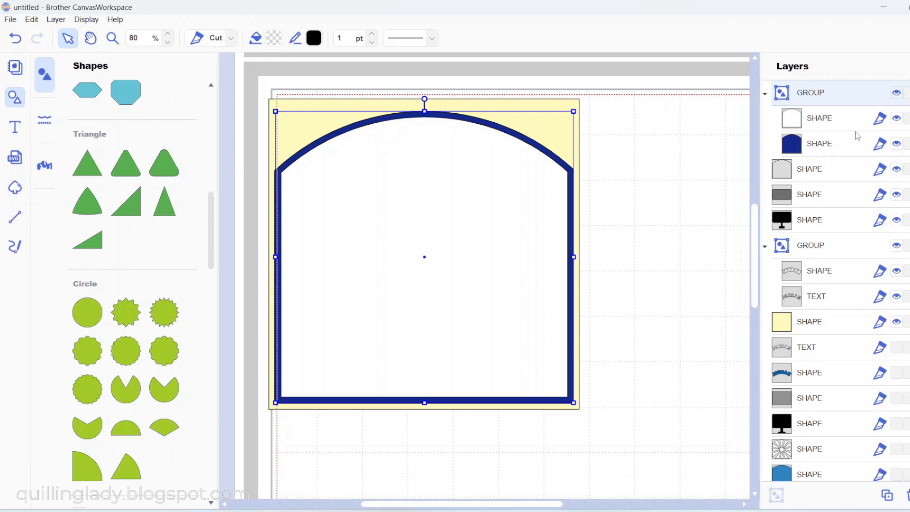
{"action": "left_click_drag", "start_coordinate": [813, 173], "coordinate": [811, 90]}
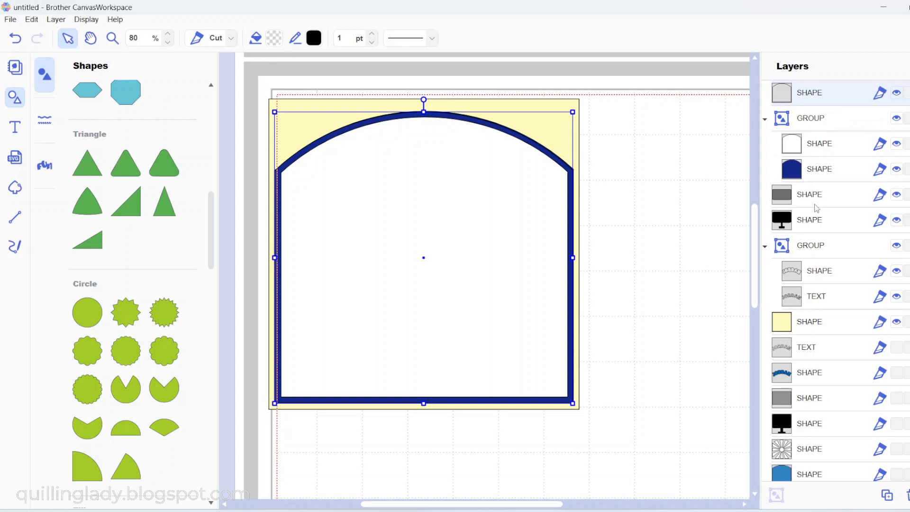
{"action": "left_click_drag", "start_coordinate": [816, 208], "coordinate": [810, 93]}
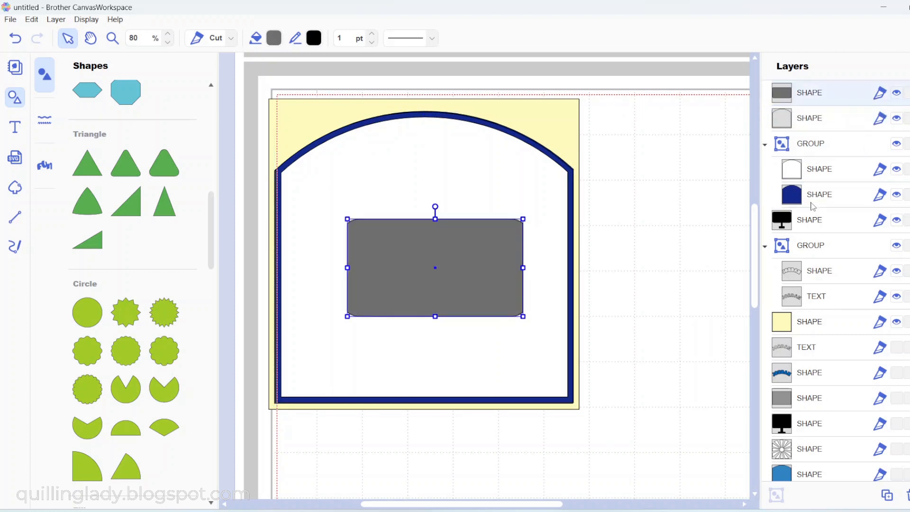
{"action": "left_click_drag", "start_coordinate": [813, 219], "coordinate": [818, 96]}
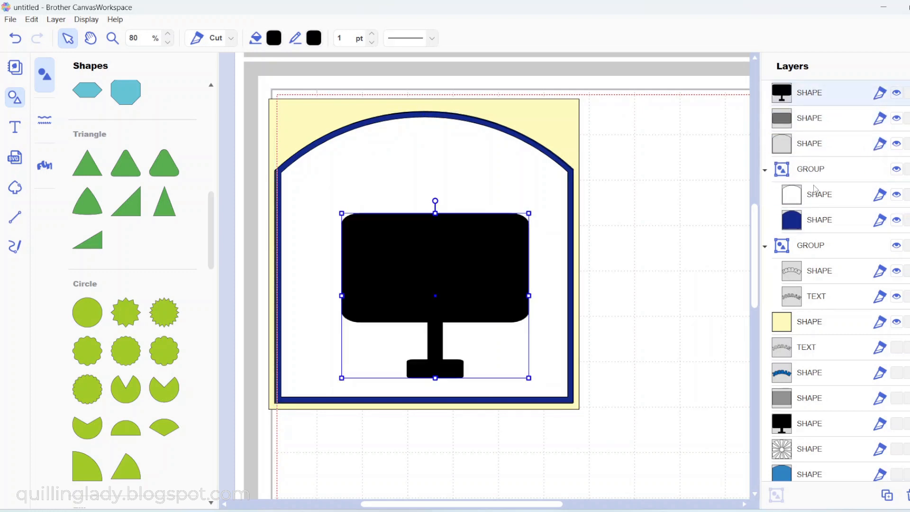
{"action": "left_click_drag", "start_coordinate": [811, 129], "coordinate": [814, 91]}
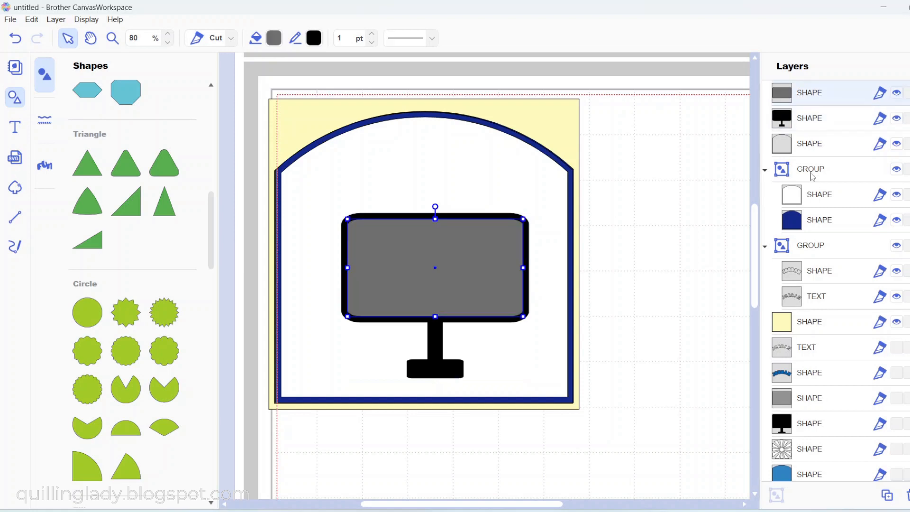
- Move the group holding the curved outlined name to the front of the layer order, above the monitor and arched panel
{"action": "left_click", "coordinate": [812, 299]}
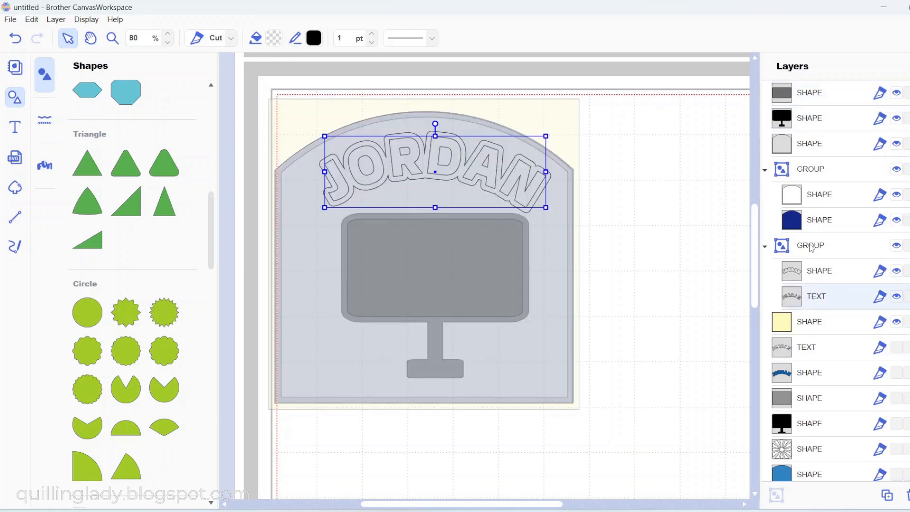
{"action": "left_click_drag", "start_coordinate": [810, 247], "coordinate": [809, 94]}
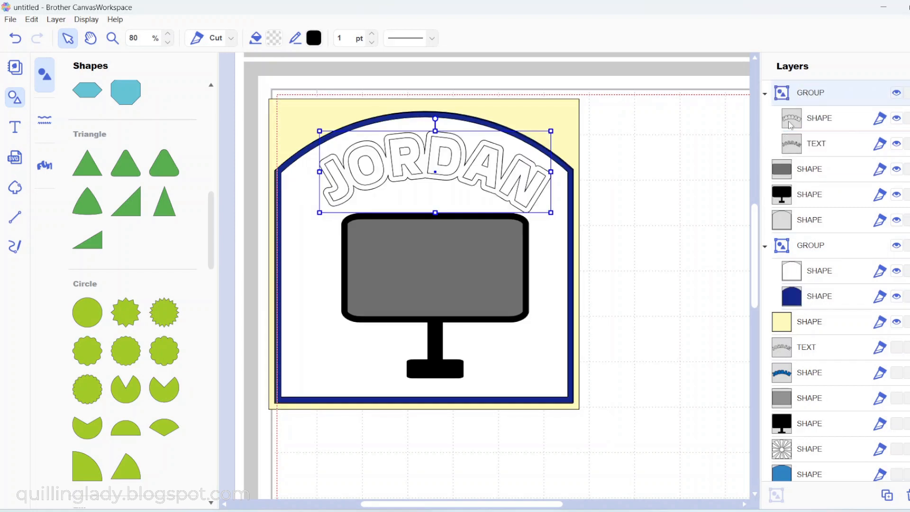
{"action": "left_click", "coordinate": [645, 301]}
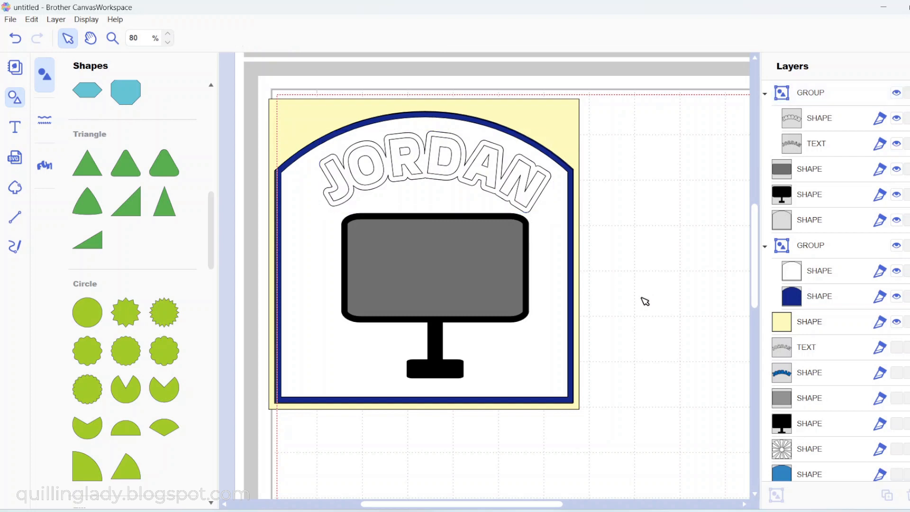
- Create an inward offset of the arched outline with 3.2 mm spacing and round corners, leaving the original line as is
{"action": "left_click", "coordinate": [551, 376]}
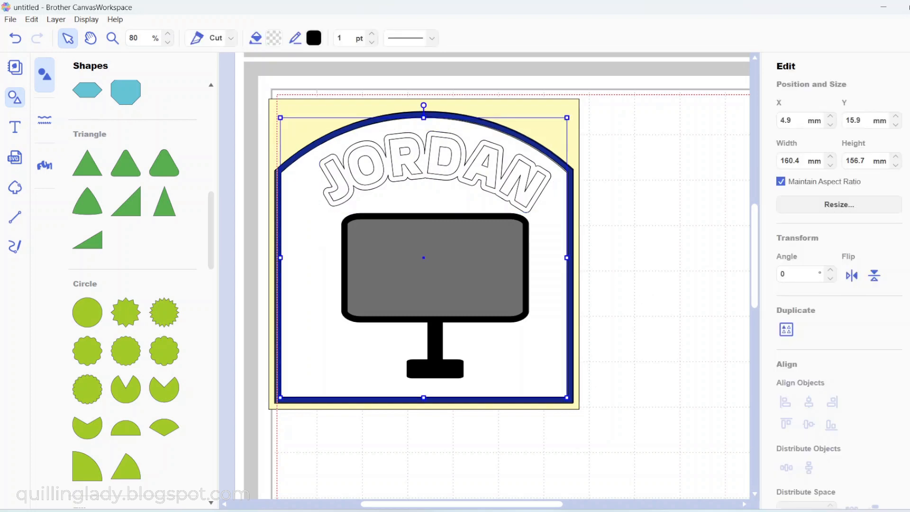
{"action": "scroll", "coordinate": [839, 284], "scroll_direction": "down", "scroll_amount": 4}
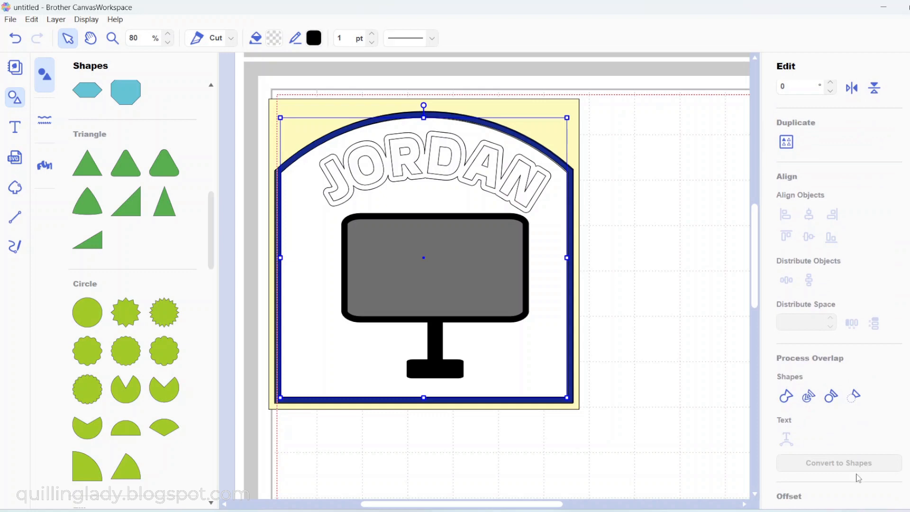
{"action": "scroll", "coordinate": [839, 285], "scroll_direction": "down", "scroll_amount": 1}
{"action": "left_click", "coordinate": [839, 489]}
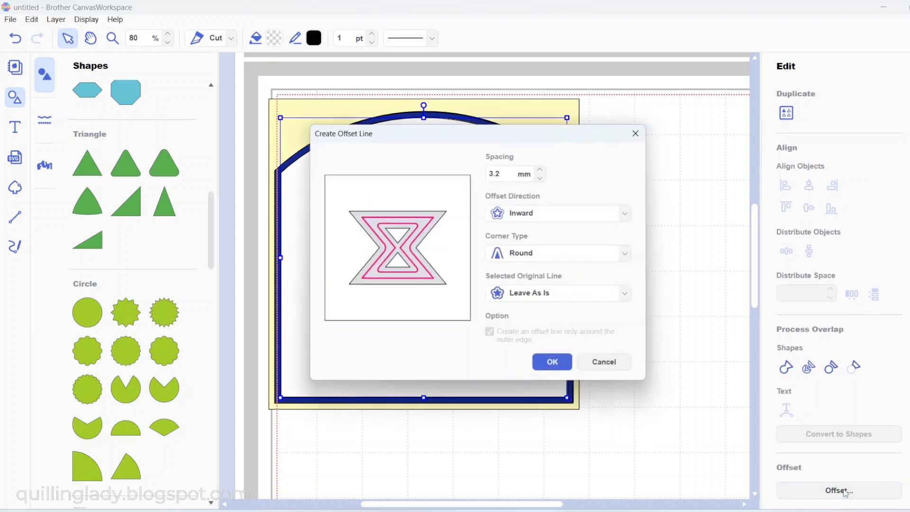
{"action": "left_click", "coordinate": [555, 365]}
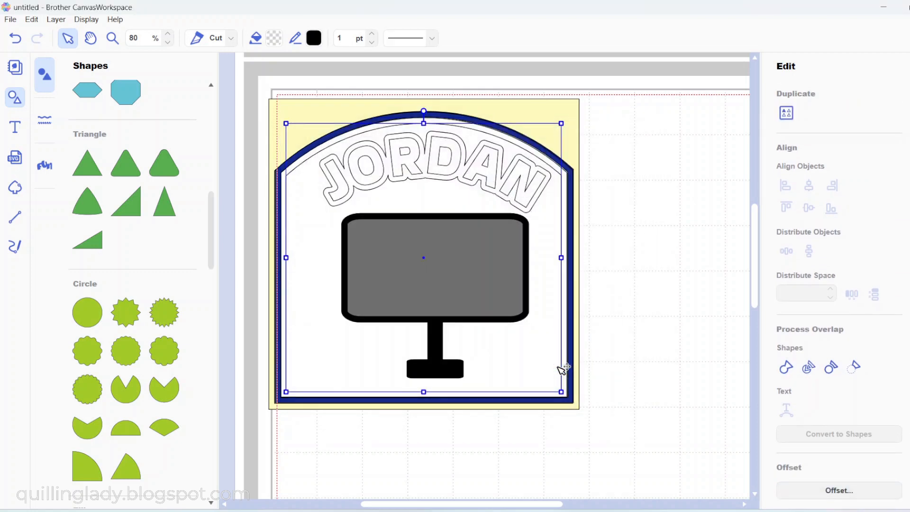
- Fill the new inner arched shape with light blue #BFE7EE and move it off the card to the blank area beside the yellow square
{"action": "left_click", "coordinate": [275, 39]}
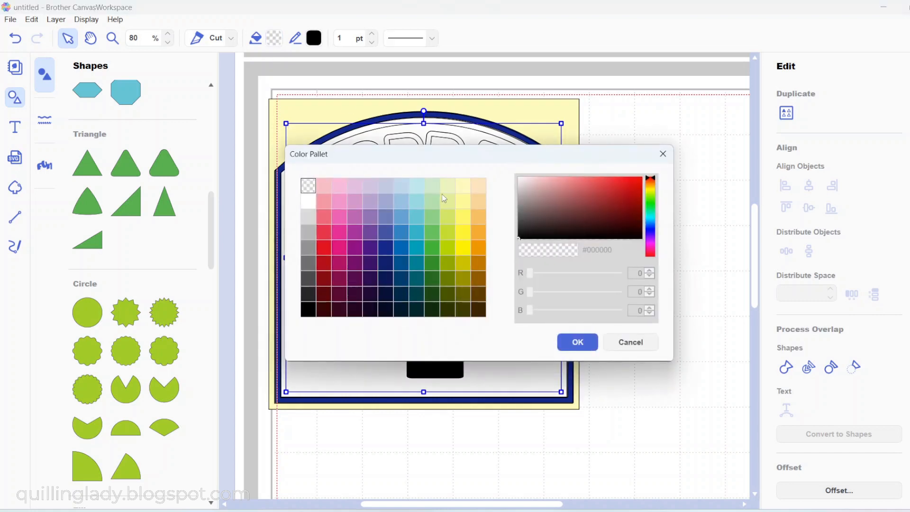
{"action": "left_click", "coordinate": [416, 189]}
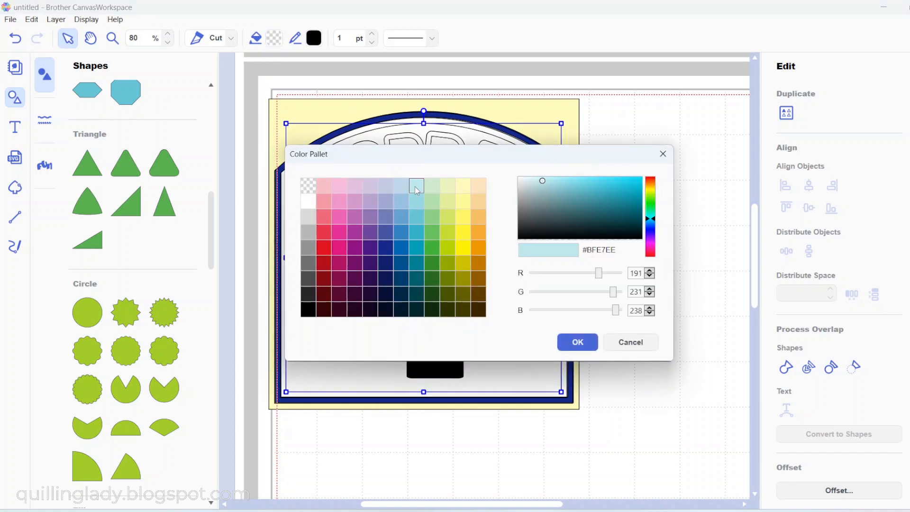
{"action": "left_click", "coordinate": [587, 343]}
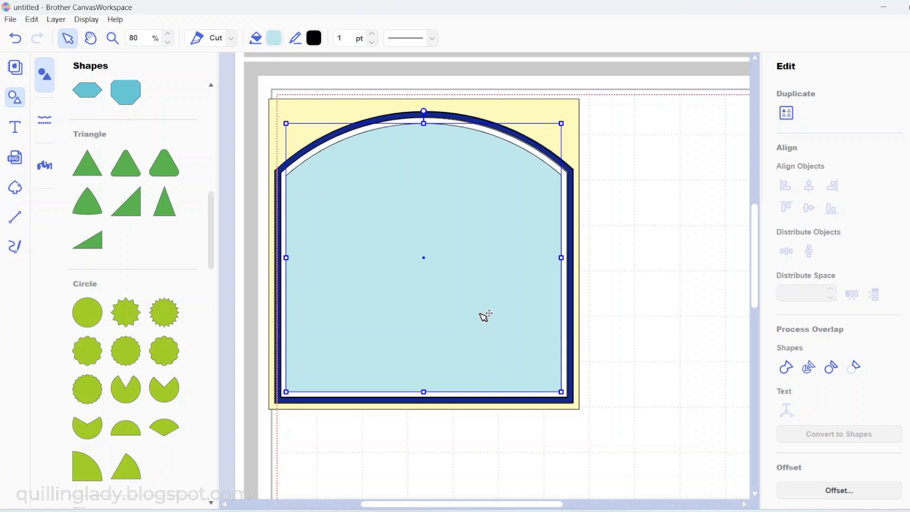
{"action": "left_click_drag", "start_coordinate": [483, 315], "coordinate": [776, 290]}
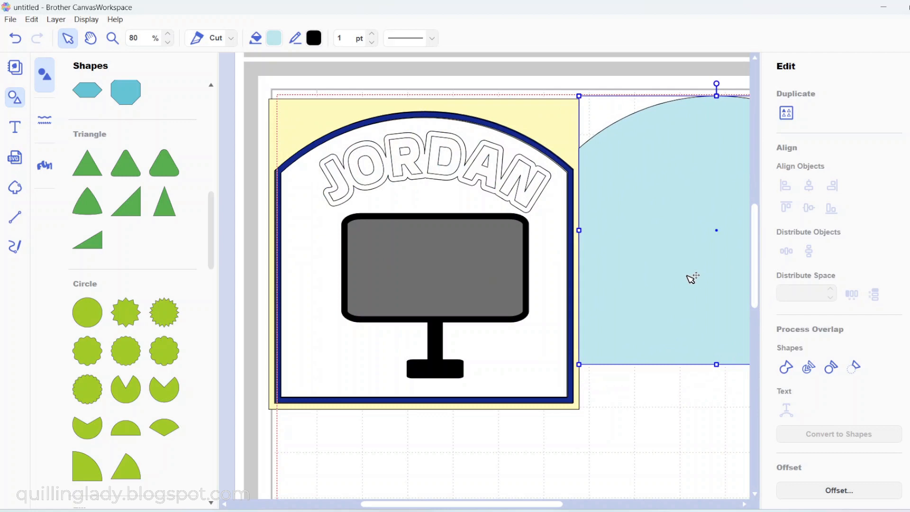
- Duplicate the light blue arched panel and place the copy directly below the yellow square
{"action": "right_click", "coordinate": [657, 273]}
{"action": "left_click", "coordinate": [619, 322]}
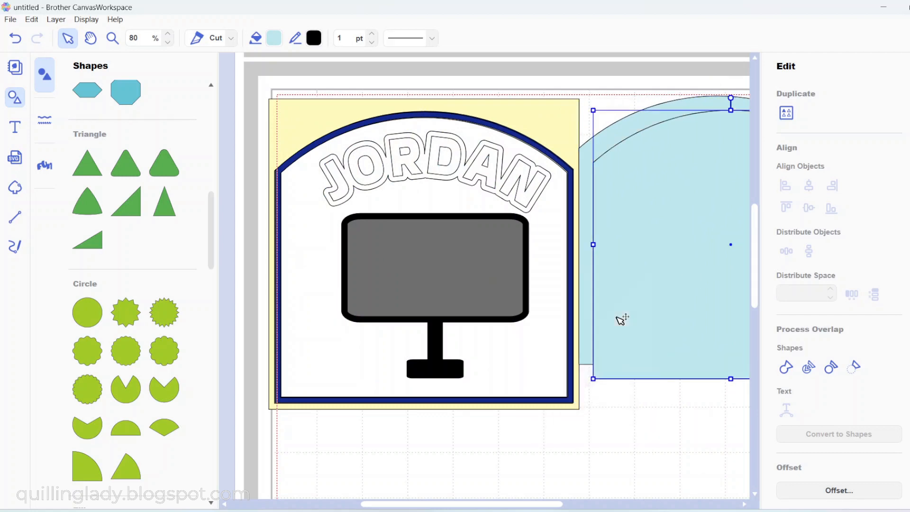
{"action": "left_click_drag", "start_coordinate": [676, 256], "coordinate": [356, 511]}
{"action": "left_click_drag", "start_coordinate": [759, 271], "coordinate": [761, 328]}
{"action": "left_click_drag", "start_coordinate": [451, 264], "coordinate": [478, 284]}
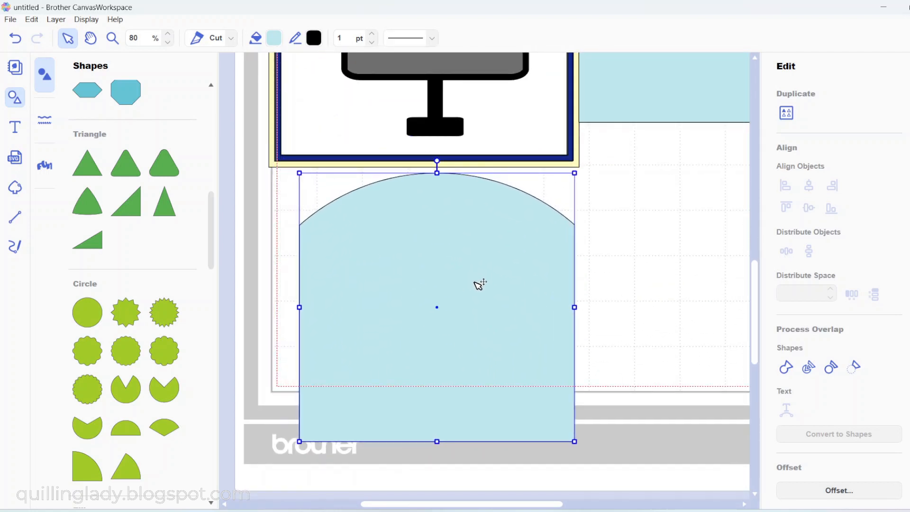
- Add a plain circle, move it onto the lower light blue panel and shrink it to a small circle near the panel's middle
{"action": "left_click", "coordinate": [87, 311]}
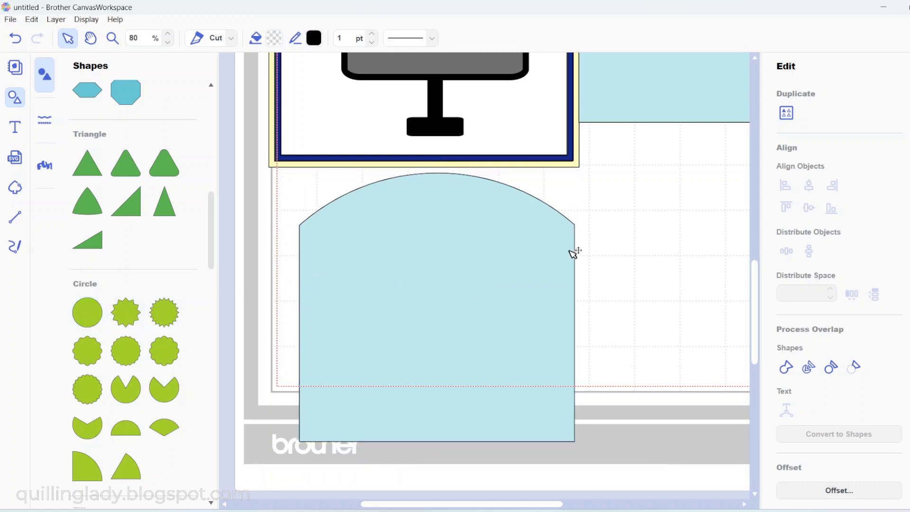
{"action": "scroll", "coordinate": [757, 272], "scroll_direction": "up", "scroll_amount": 5}
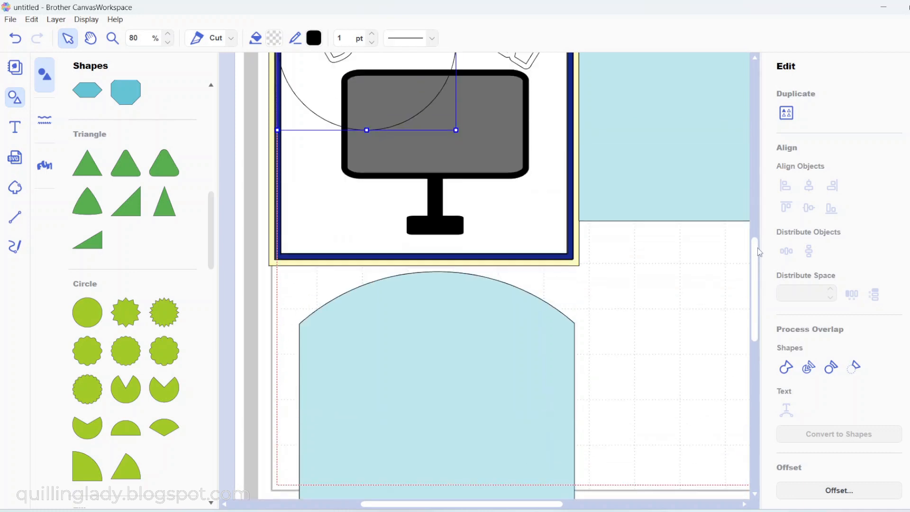
{"action": "left_click_drag", "start_coordinate": [392, 205], "coordinate": [485, 510]}
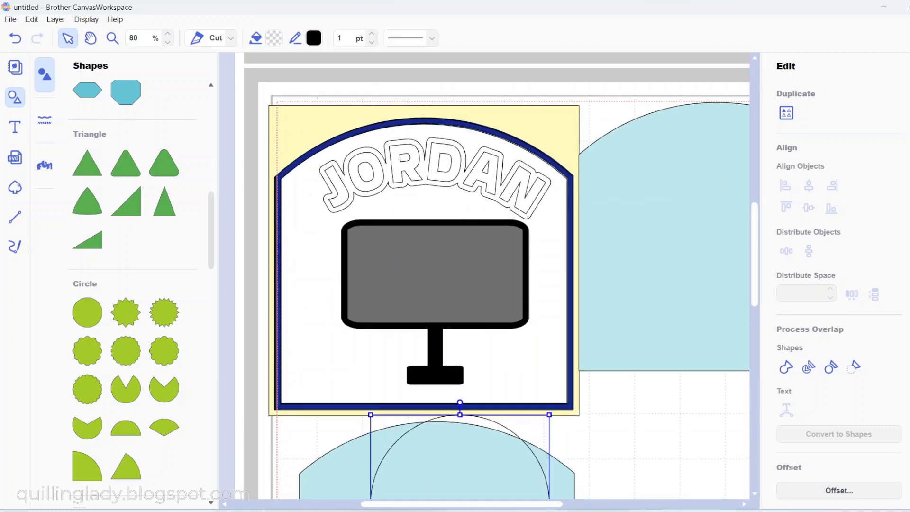
{"action": "scroll", "coordinate": [759, 291], "scroll_direction": "down", "scroll_amount": 4}
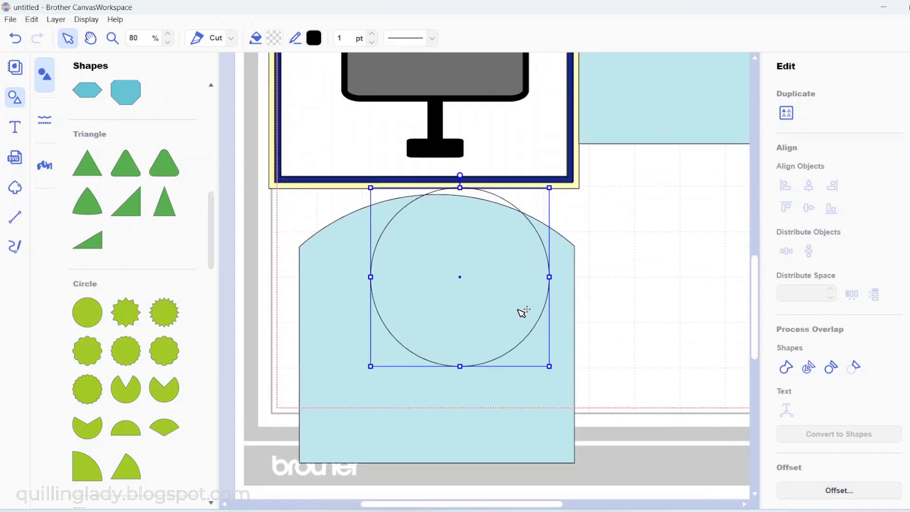
{"action": "left_click_drag", "start_coordinate": [524, 311], "coordinate": [496, 369]}
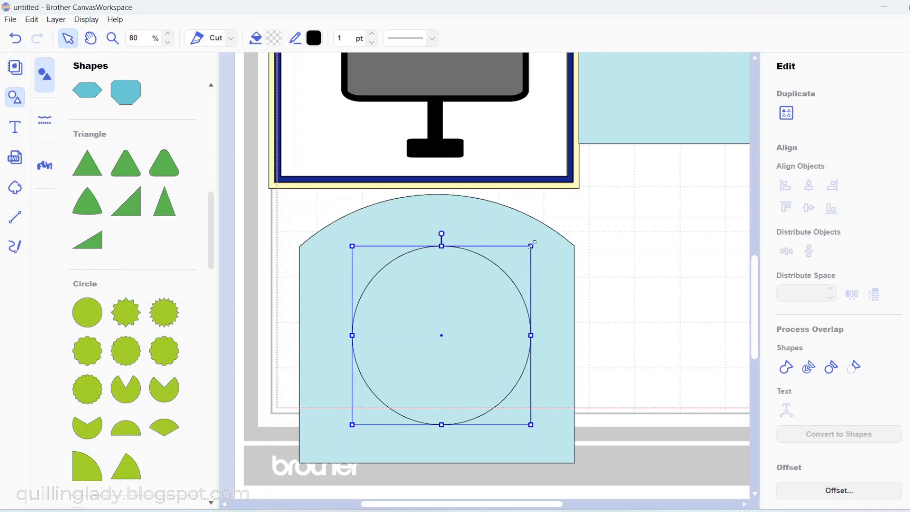
{"action": "left_click_drag", "start_coordinate": [531, 246], "coordinate": [449, 340]}
- Select the lower light blue panel together with its circle and shift both so they line up beneath the arched panel on the card
{"action": "left_click_drag", "start_coordinate": [609, 338], "coordinate": [407, 357]}
{"action": "left_click_drag", "start_coordinate": [756, 331], "coordinate": [757, 299]}
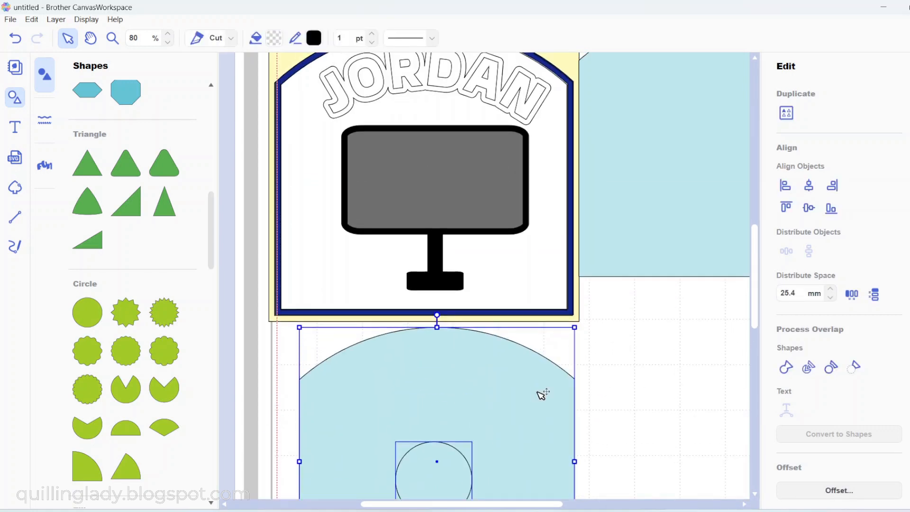
{"action": "mouse_move", "coordinate": [543, 392]}
{"action": "left_mouse_down"}
{"action": "mouse_move", "coordinate": [713, 102]}
{"action": "mouse_move", "coordinate": [528, 398]}
{"action": "left_mouse_up"}
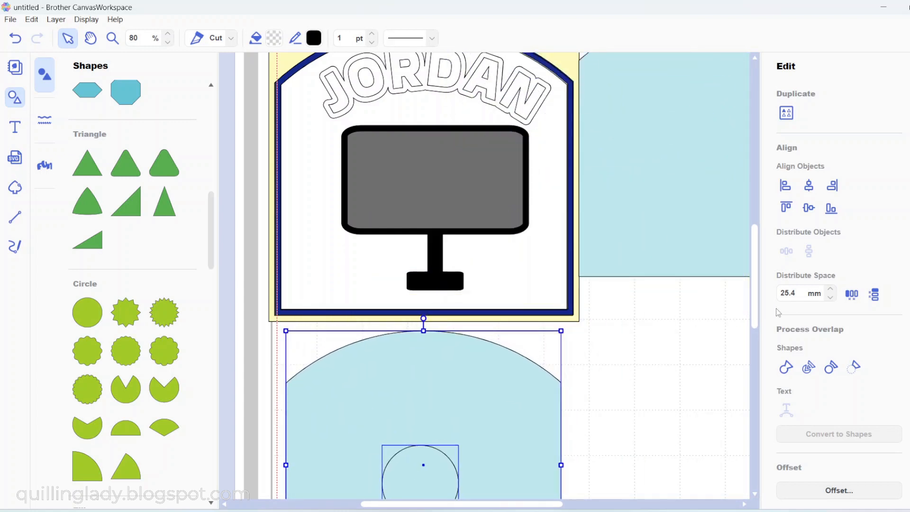
- Add a triangle, narrow it into a slim ray and place it with its tip inside the circle and its base below the panel
{"action": "scroll", "coordinate": [758, 308], "scroll_direction": "down", "scroll_amount": 5}
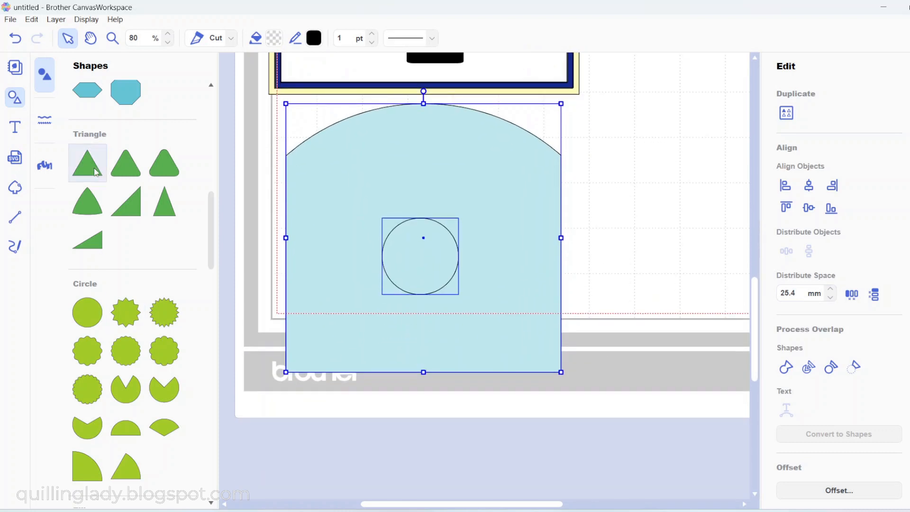
{"action": "left_click_drag", "start_coordinate": [95, 172], "coordinate": [293, 245]}
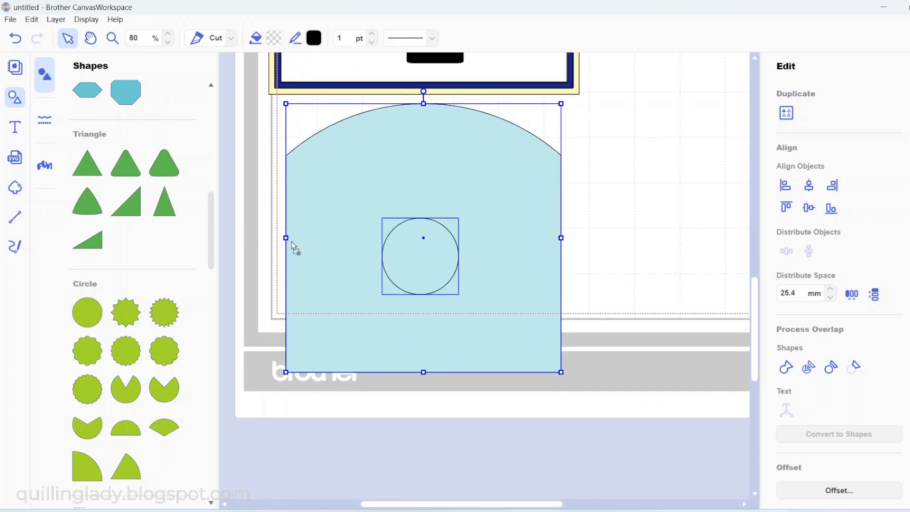
{"action": "left_click_drag", "start_coordinate": [564, 293], "coordinate": [591, 280]}
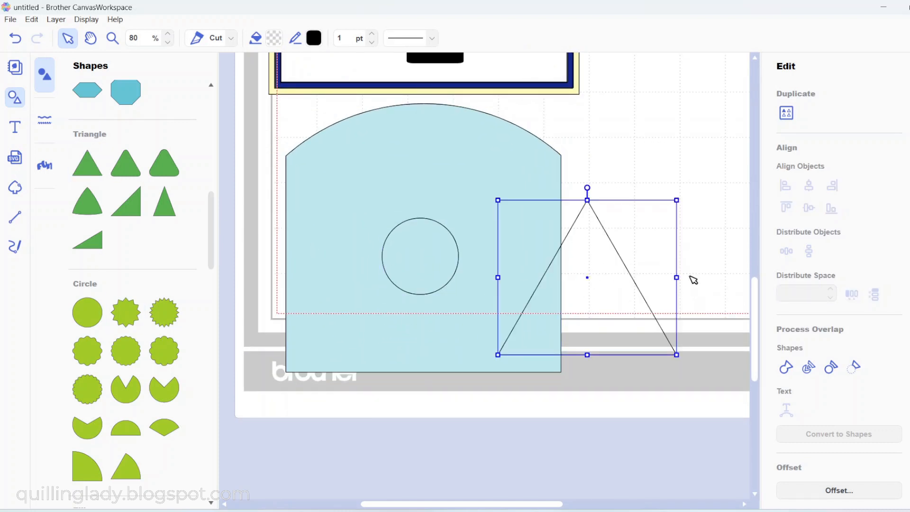
{"action": "left_click_drag", "start_coordinate": [676, 278], "coordinate": [425, 359]}
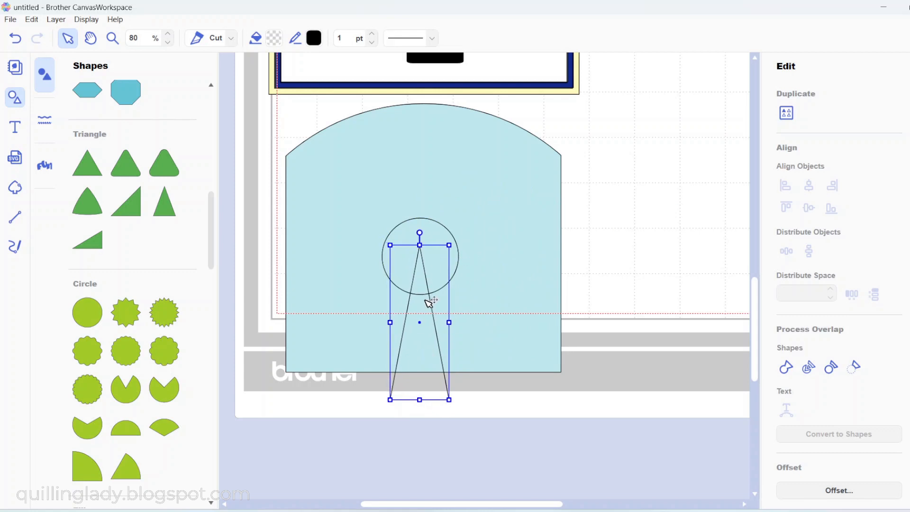
- Duplicate the slim triangle, tilt the copy outward to the right and place it beside the first with its tip in the circle
{"action": "right_click", "coordinate": [434, 360]}
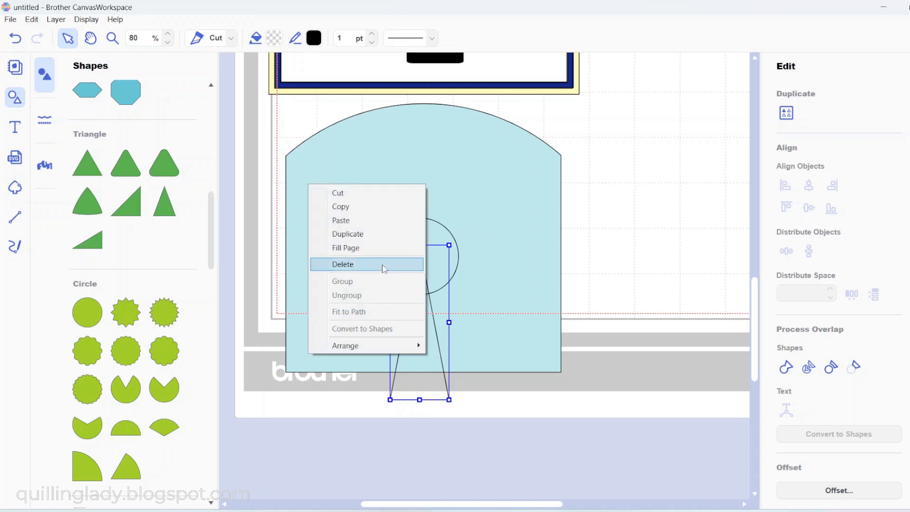
{"action": "left_click", "coordinate": [374, 234]}
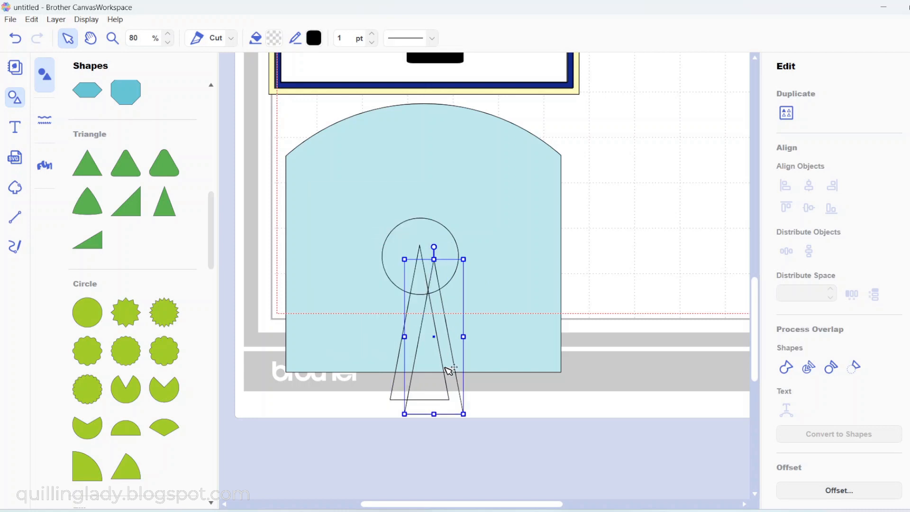
{"action": "left_click_drag", "start_coordinate": [450, 370], "coordinate": [455, 359]}
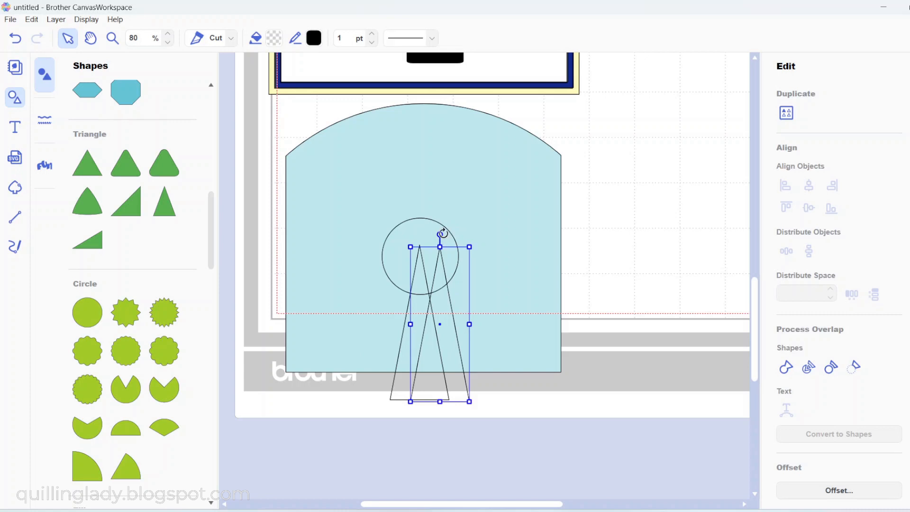
{"action": "left_click_drag", "start_coordinate": [441, 233], "coordinate": [406, 241]}
{"action": "left_click_drag", "start_coordinate": [461, 357], "coordinate": [484, 350]}
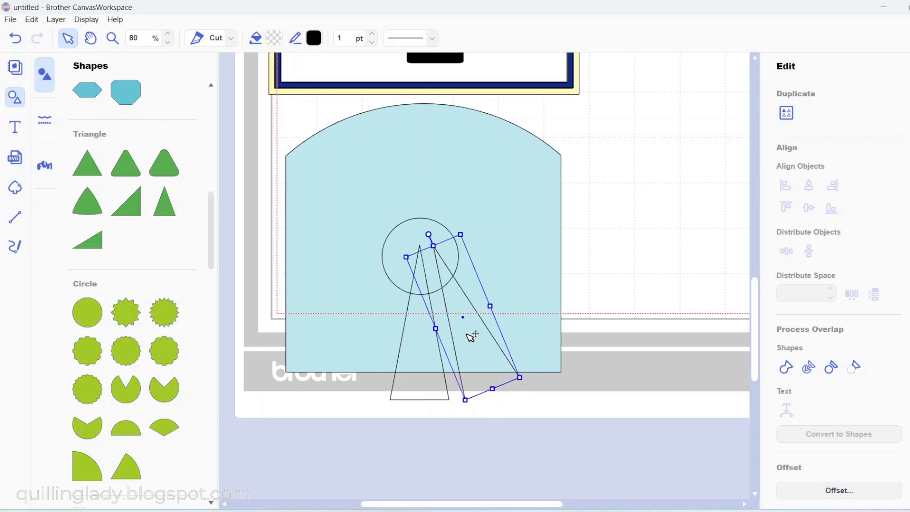
- Duplicate the tilted triangle, rotate the copy further outward, lengthen it past the panel's lower right corner and fit its tip inside the circle
{"action": "right_click", "coordinate": [471, 337]}
{"action": "left_click", "coordinate": [421, 382]}
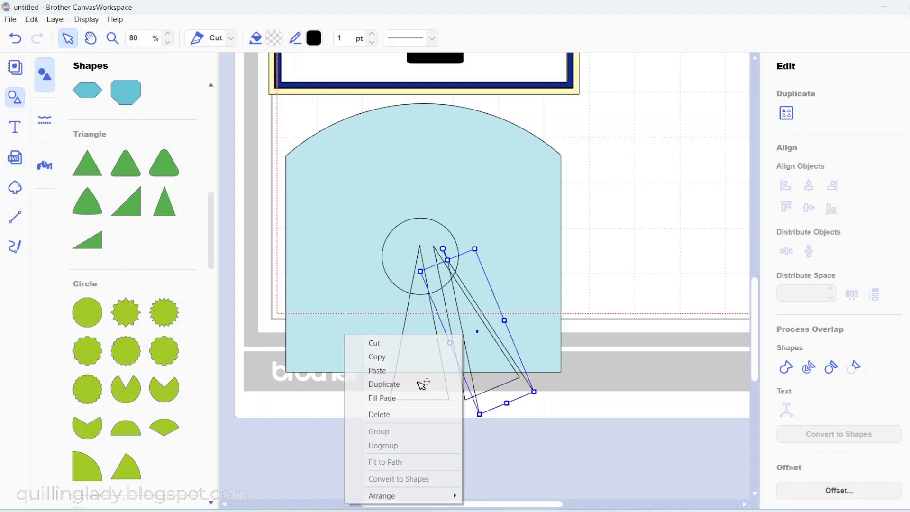
{"action": "left_click_drag", "start_coordinate": [503, 370], "coordinate": [504, 345]}
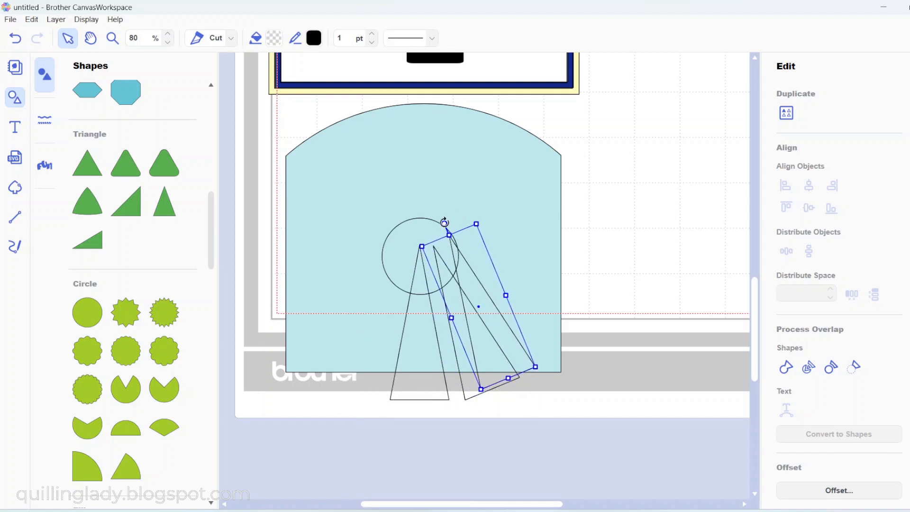
{"action": "left_click_drag", "start_coordinate": [444, 222], "coordinate": [416, 242]}
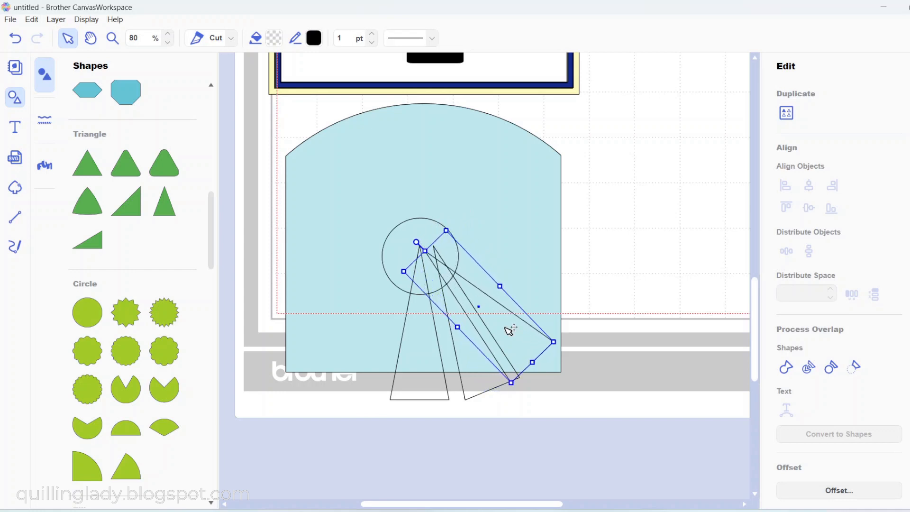
{"action": "left_click_drag", "start_coordinate": [508, 331], "coordinate": [526, 316]}
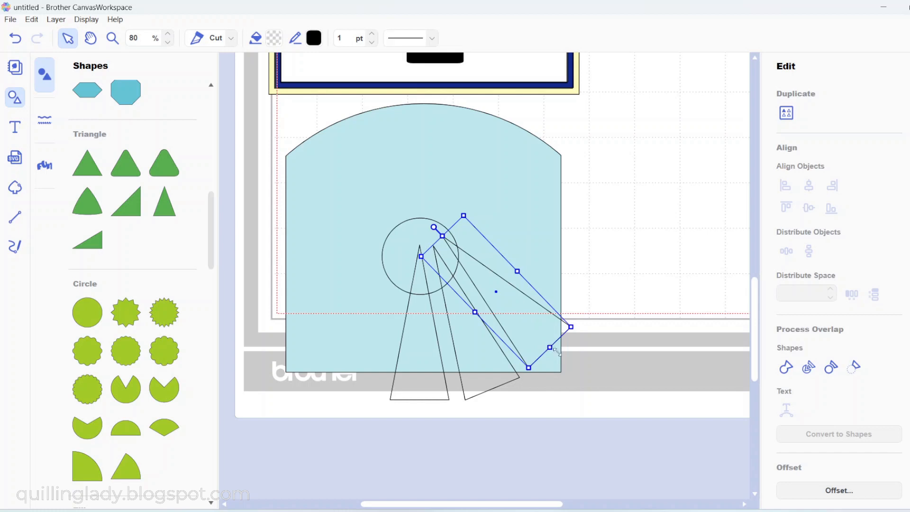
{"action": "left_click_drag", "start_coordinate": [556, 351], "coordinate": [576, 369]}
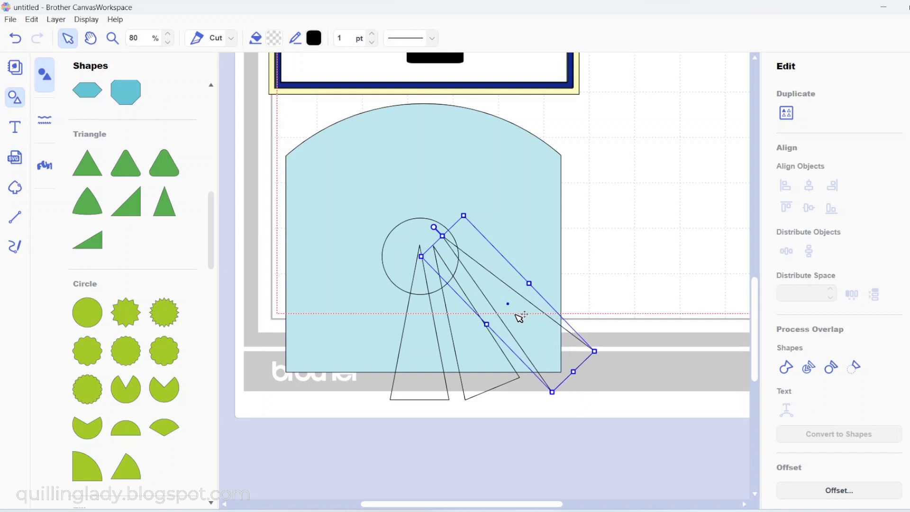
{"action": "left_click_drag", "start_coordinate": [518, 317], "coordinate": [515, 322]}
- Rotate the second ray slightly further outward around its position beside the vertical ray
{"action": "left_click", "coordinate": [491, 389]}
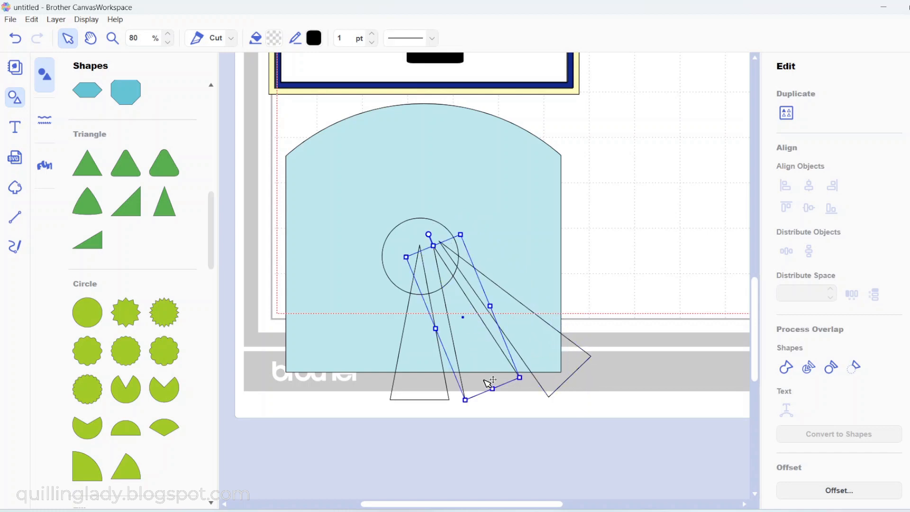
{"action": "left_click_drag", "start_coordinate": [429, 235], "coordinate": [425, 237]}
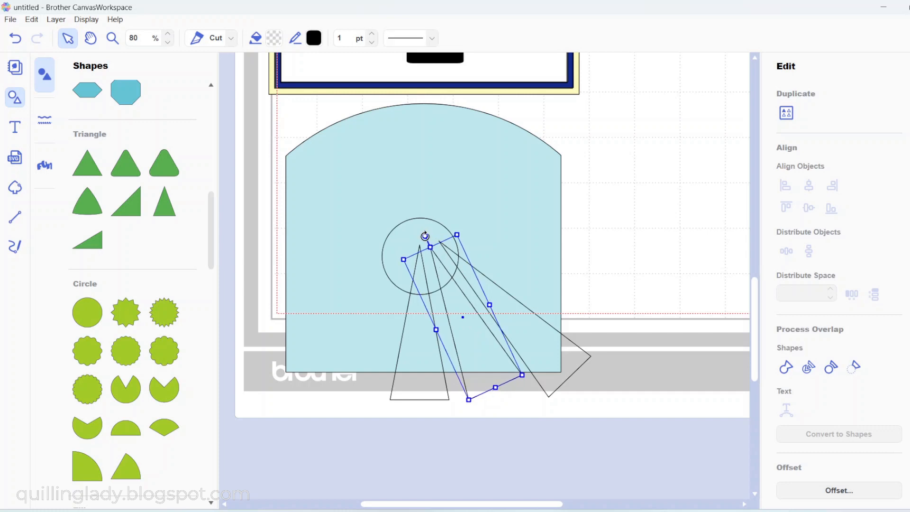
{"action": "double_click", "coordinate": [480, 345]}
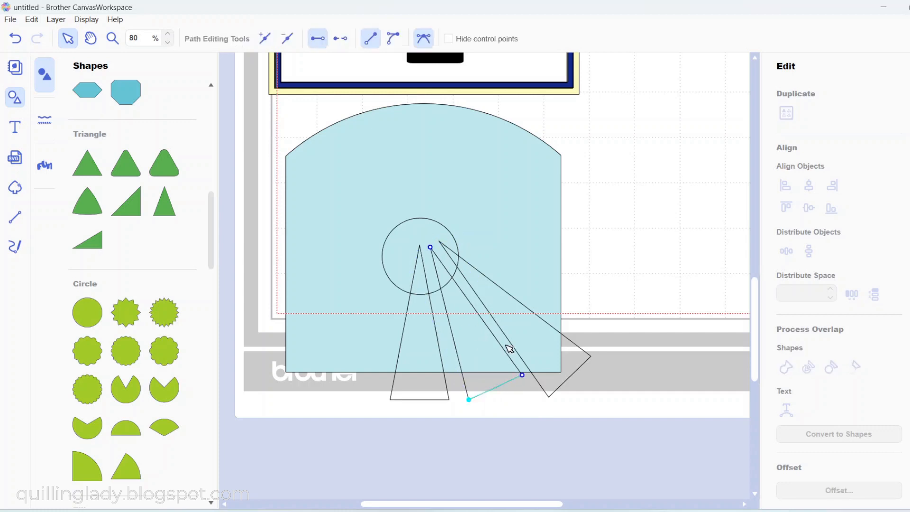
{"action": "left_click", "coordinate": [540, 343]}
- Widen the lower-right ray slightly and tilt it further outward, and nudge the second ray closer to the circle's centre
{"action": "left_click", "coordinate": [563, 348]}
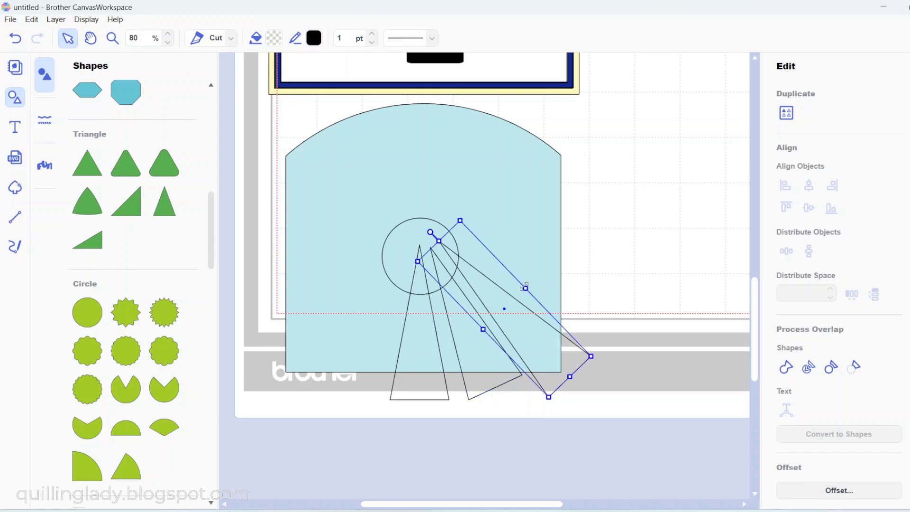
{"action": "left_click_drag", "start_coordinate": [529, 282], "coordinate": [533, 279]}
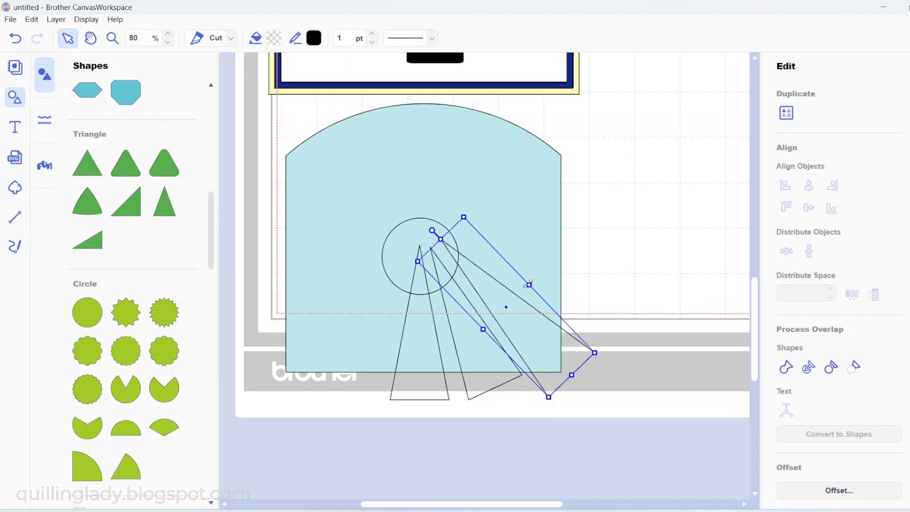
{"action": "left_click_drag", "start_coordinate": [431, 228], "coordinate": [427, 237]}
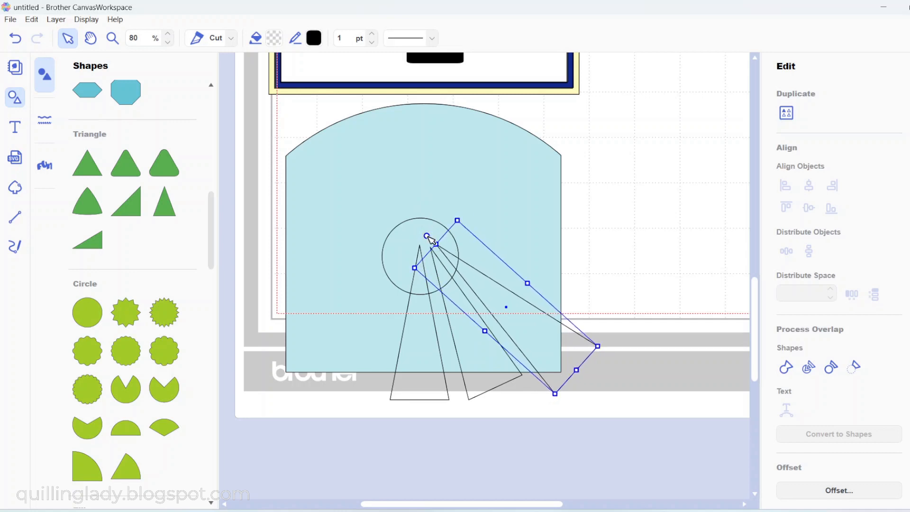
{"action": "left_click", "coordinate": [475, 343]}
{"action": "left_click_drag", "start_coordinate": [472, 341], "coordinate": [475, 346]}
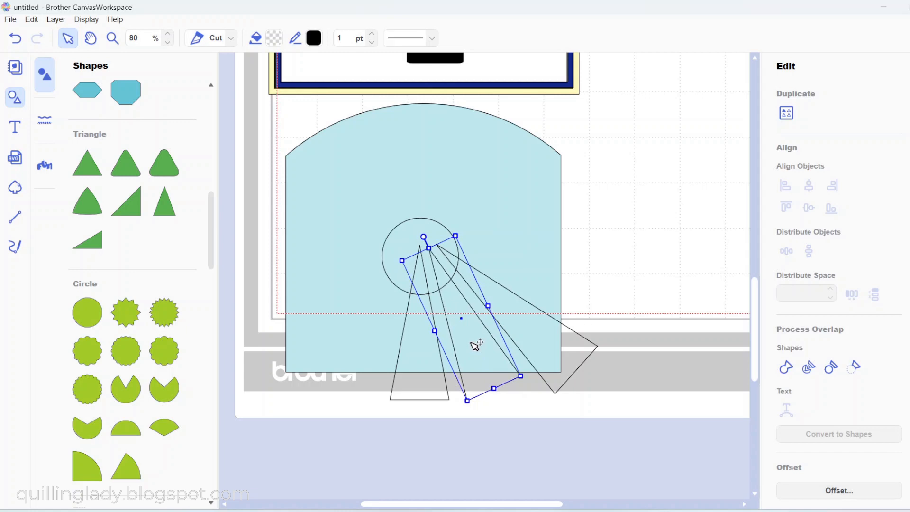
- Duplicate the lower-right ray, rotate the copy to nearly horizontal and place it across the panel's right edge with its tip in the circle
{"action": "left_click", "coordinate": [554, 341]}
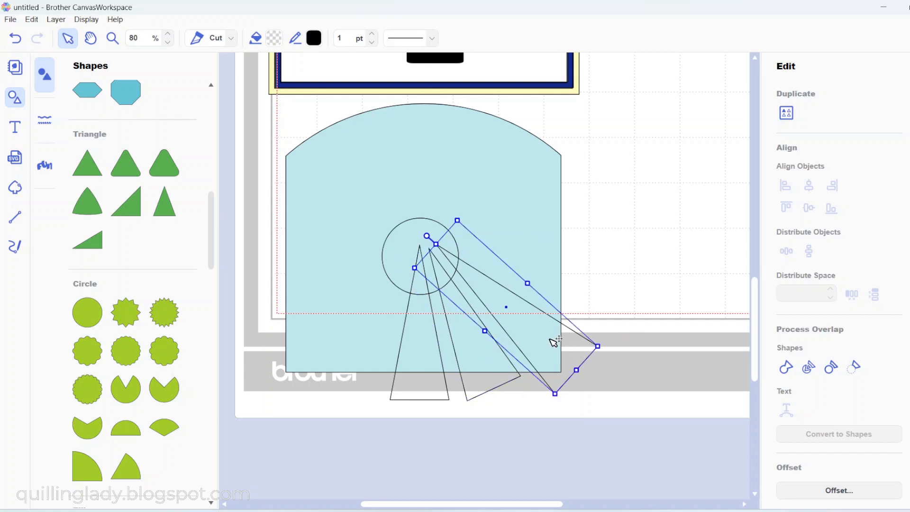
{"action": "right_click", "coordinate": [550, 338]}
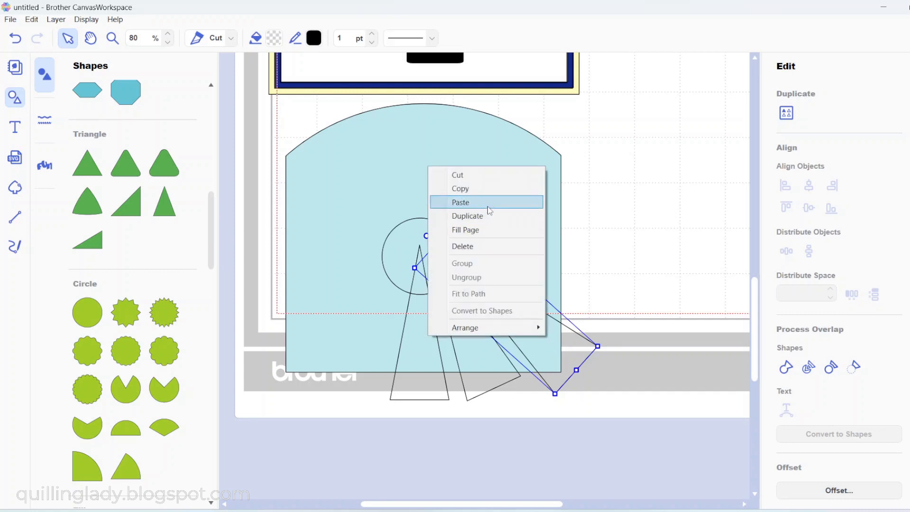
{"action": "left_click", "coordinate": [488, 217]}
{"action": "left_click_drag", "start_coordinate": [539, 341], "coordinate": [538, 331]}
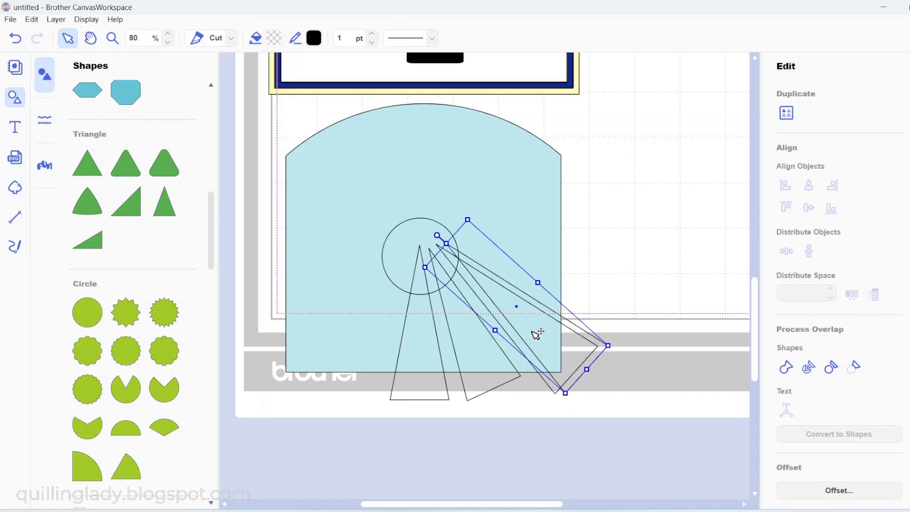
{"action": "left_click", "coordinate": [441, 232]}
{"action": "left_click", "coordinate": [511, 297]}
{"action": "left_click_drag", "start_coordinate": [434, 233], "coordinate": [411, 298]}
{"action": "left_click_drag", "start_coordinate": [551, 309], "coordinate": [558, 267]}
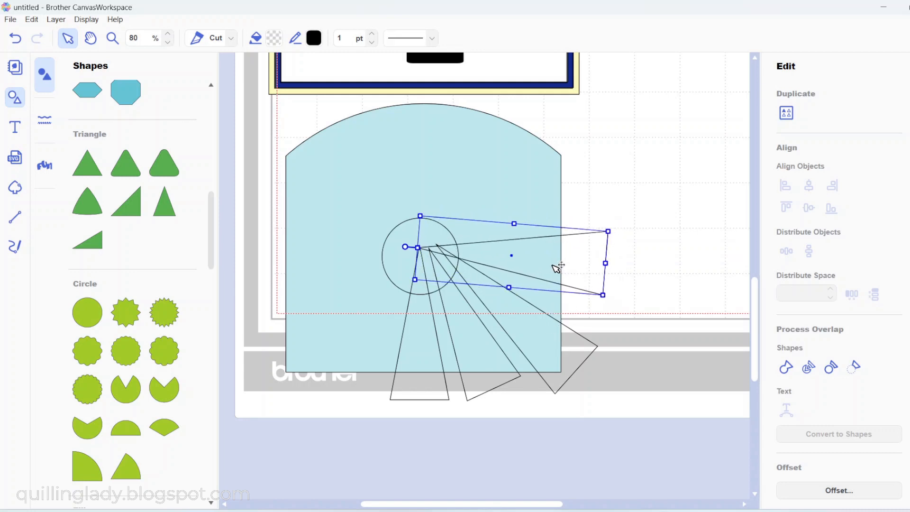
- Tilt the lower-right ray further outward and shift it to sit evenly between its neighbours with its tip in the circle
{"action": "left_click", "coordinate": [567, 350]}
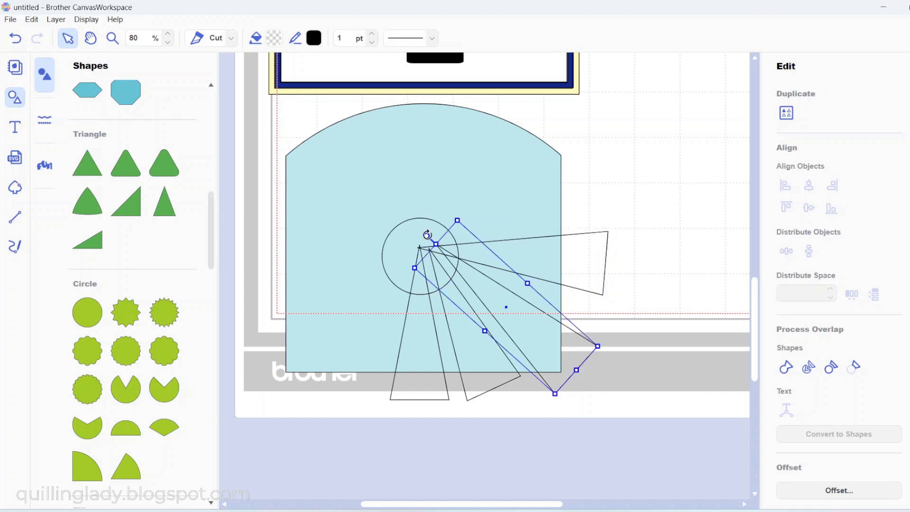
{"action": "left_click_drag", "start_coordinate": [427, 236], "coordinate": [416, 250]}
{"action": "left_click_drag", "start_coordinate": [522, 318], "coordinate": [525, 315]}
- Nudge the second ray so its tip sits closer to the vertical ray's tip in the circle
{"action": "left_click", "coordinate": [474, 349]}
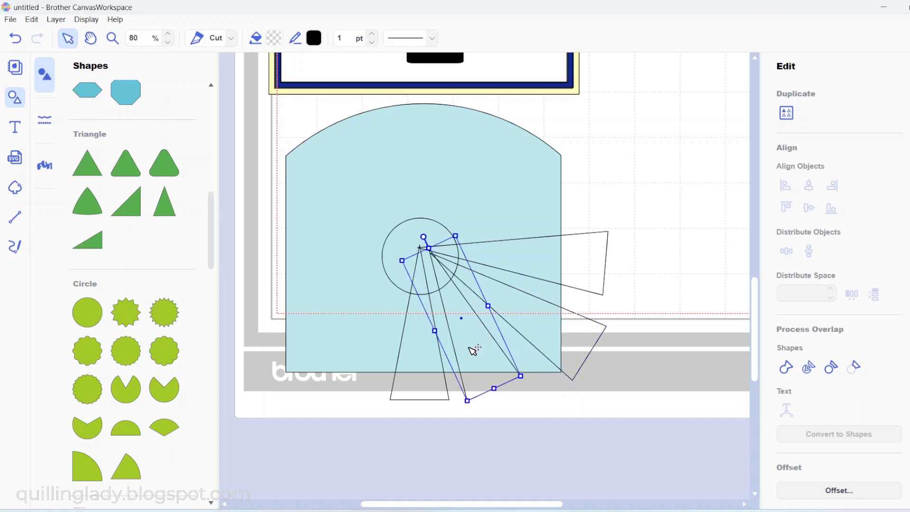
{"action": "left_click", "coordinate": [669, 324]}
{"action": "left_click", "coordinate": [467, 329]}
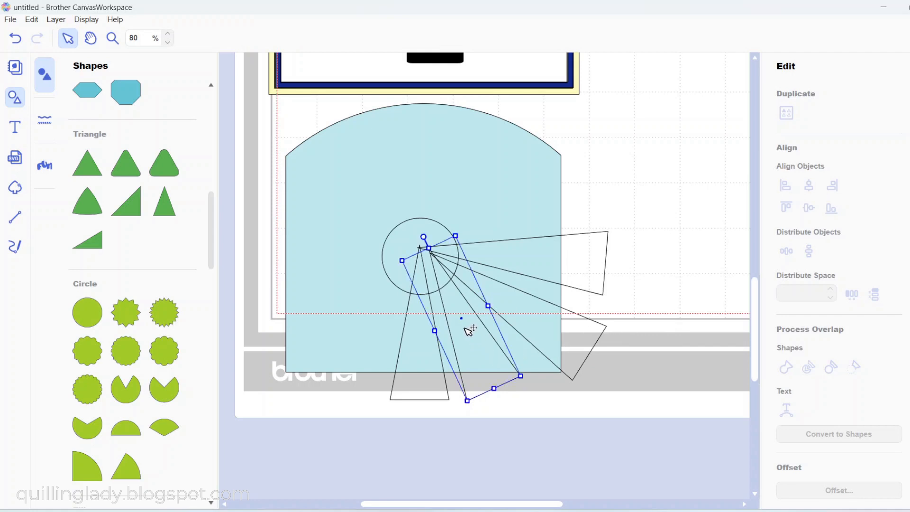
{"action": "left_click_drag", "start_coordinate": [465, 332], "coordinate": [464, 332]}
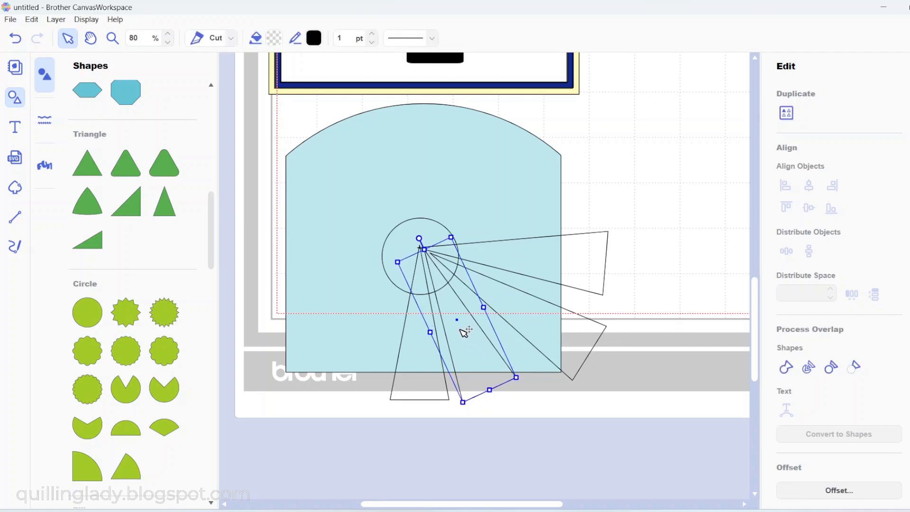
{"action": "double_click", "coordinate": [465, 332]}
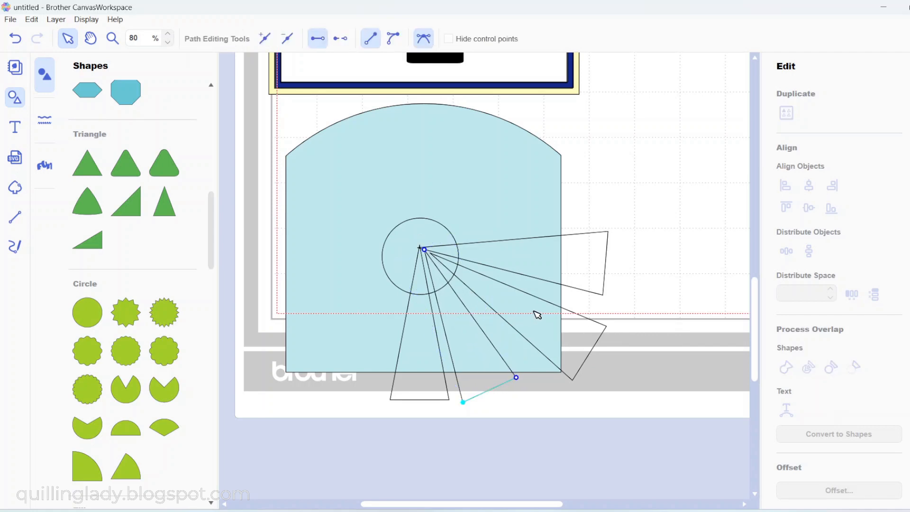
{"action": "left_click", "coordinate": [536, 321]}
{"action": "key", "text": "Escape"}
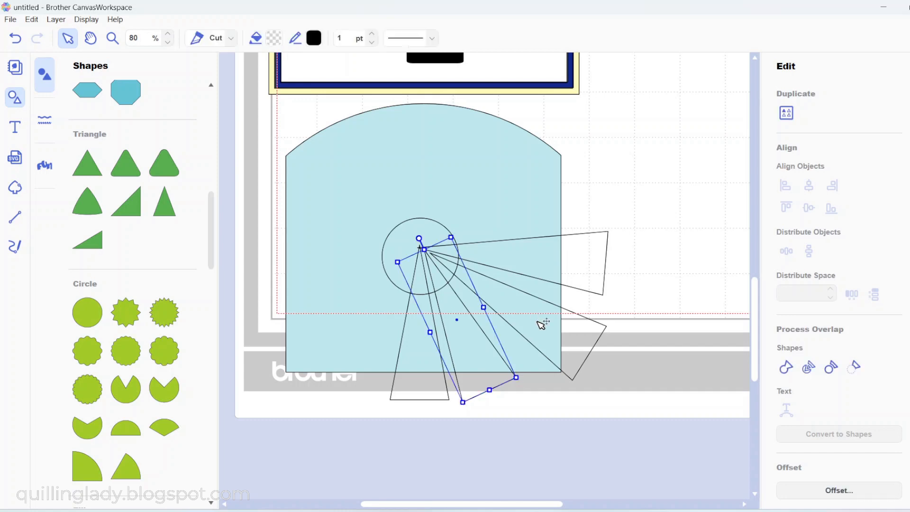
- Nudge the lower-right ray and the nearly horizontal ray so their tips gather near the circle's centre
{"action": "left_click", "coordinate": [569, 332]}
{"action": "left_click_drag", "start_coordinate": [569, 331], "coordinate": [567, 333]}
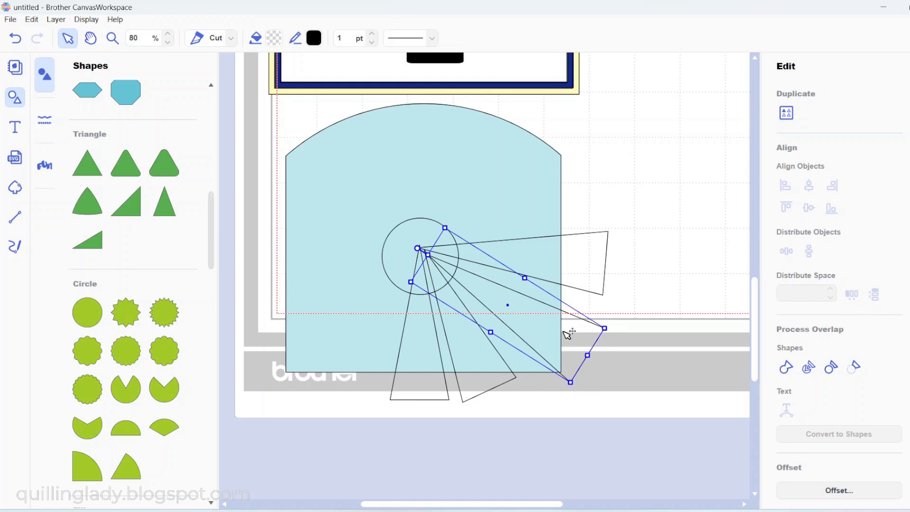
{"action": "left_click", "coordinate": [673, 283]}
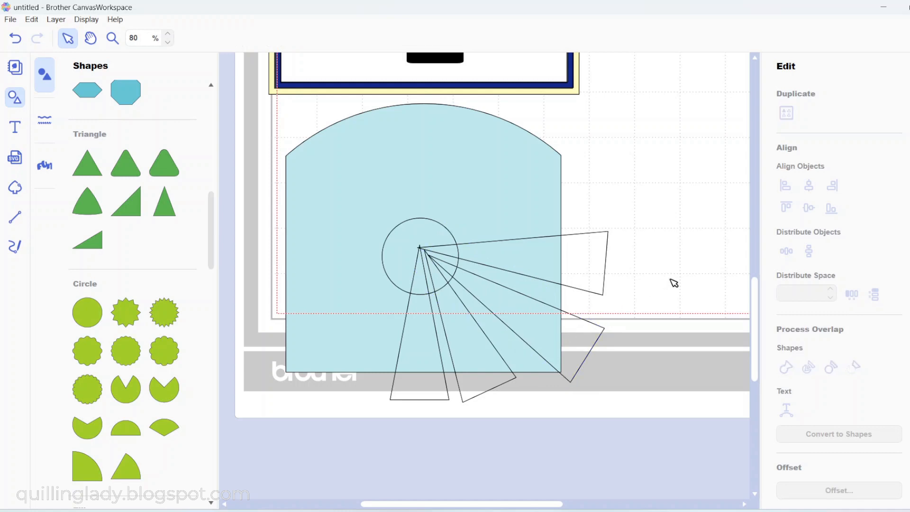
{"action": "left_click", "coordinate": [540, 266]}
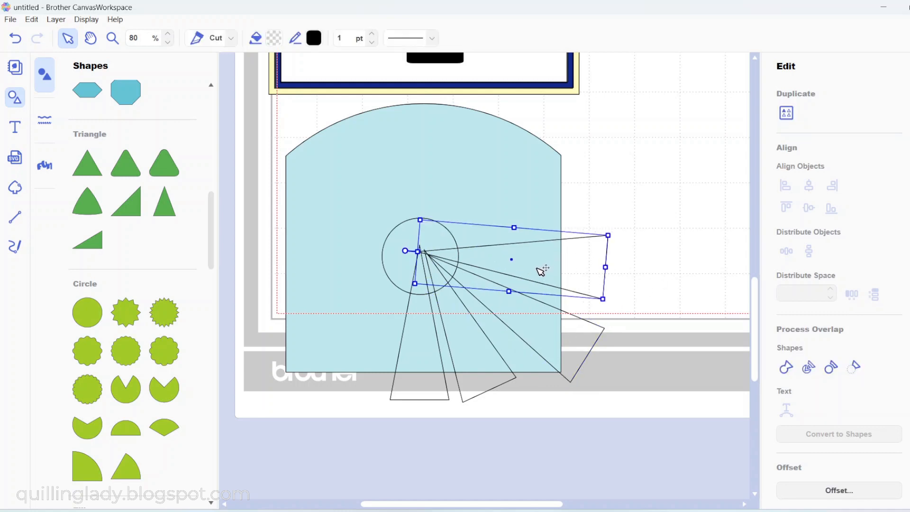
{"action": "left_click_drag", "start_coordinate": [537, 269], "coordinate": [537, 269]}
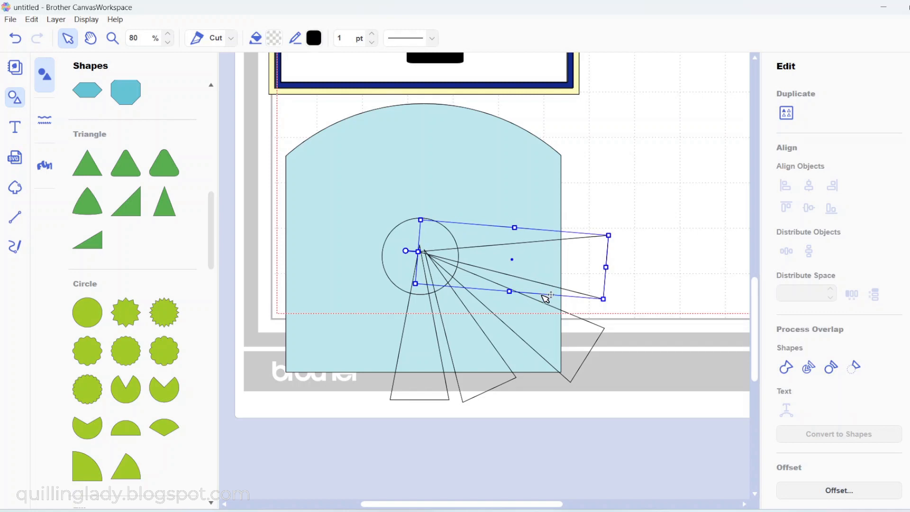
- Duplicate the three right-hand rays together, rotate the copies about a quarter turn counterclockwise and place them above with their tips at the circle's centre
{"action": "left_click", "coordinate": [549, 331], "text": "shift"}
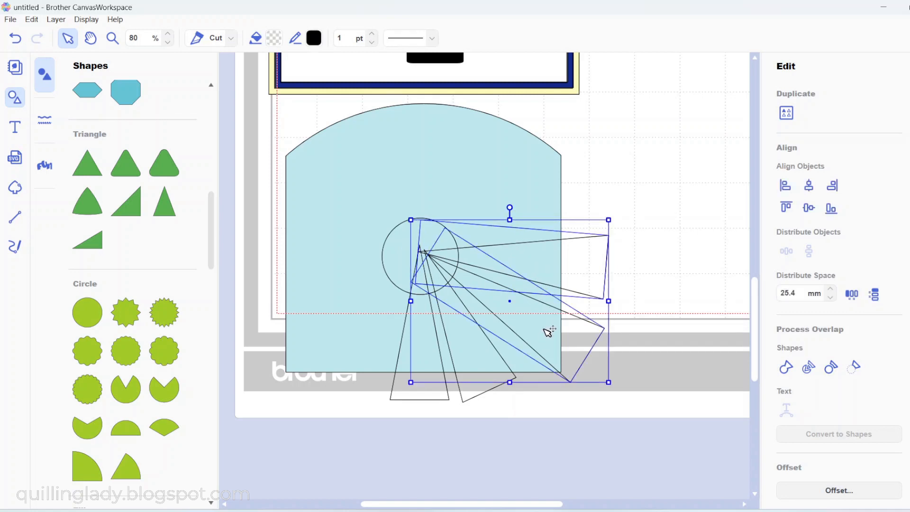
{"action": "left_click", "coordinate": [482, 389], "text": "shift"}
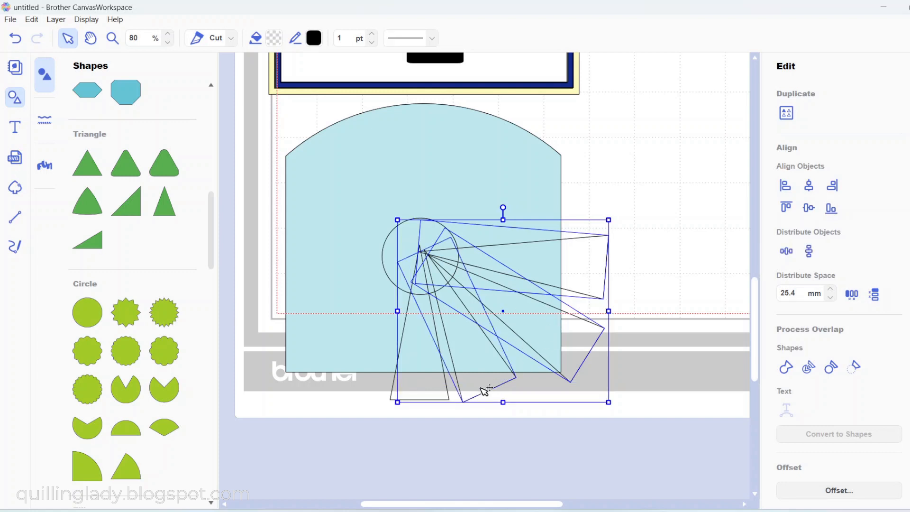
{"action": "right_click", "coordinate": [485, 389]}
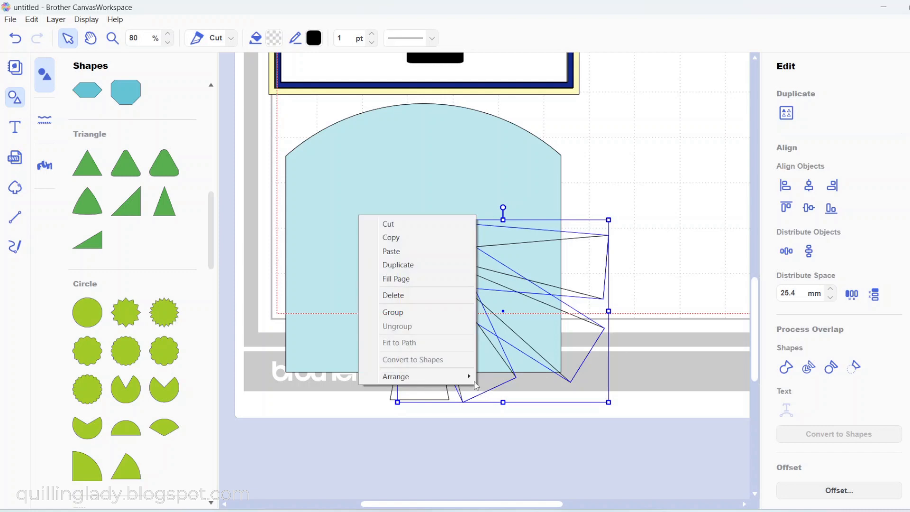
{"action": "left_click", "coordinate": [423, 266]}
{"action": "left_click_drag", "start_coordinate": [558, 272], "coordinate": [543, 174]}
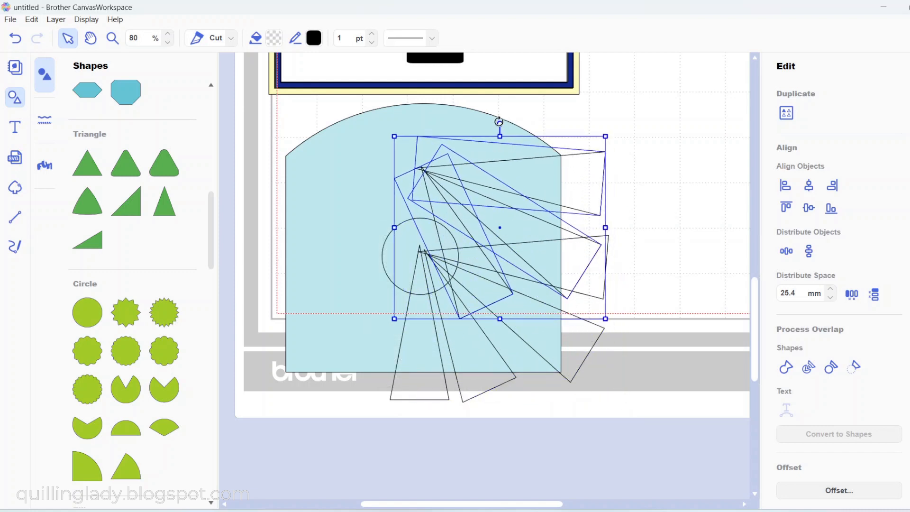
{"action": "left_click_drag", "start_coordinate": [499, 124], "coordinate": [347, 227]}
{"action": "left_click_drag", "start_coordinate": [452, 213], "coordinate": [427, 159]}
{"action": "left_click_drag", "start_coordinate": [372, 175], "coordinate": [372, 179]}
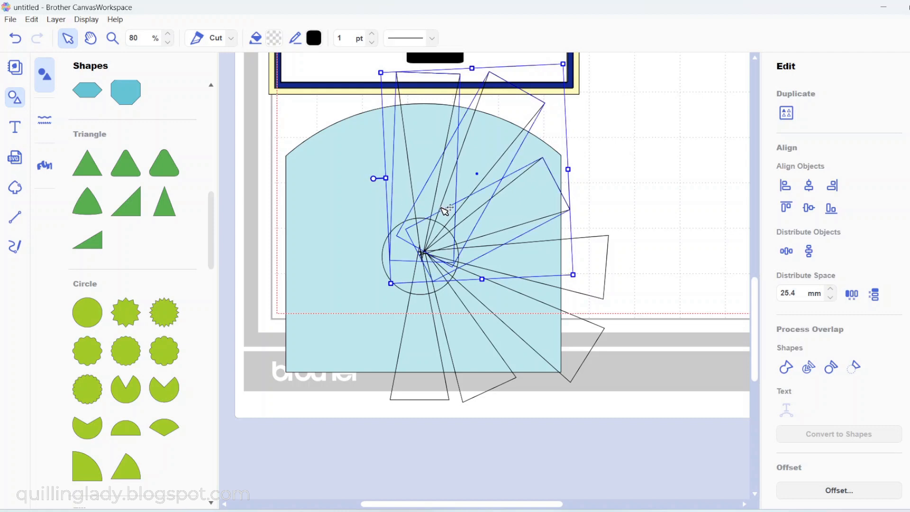
{"action": "left_click", "coordinate": [618, 212]}
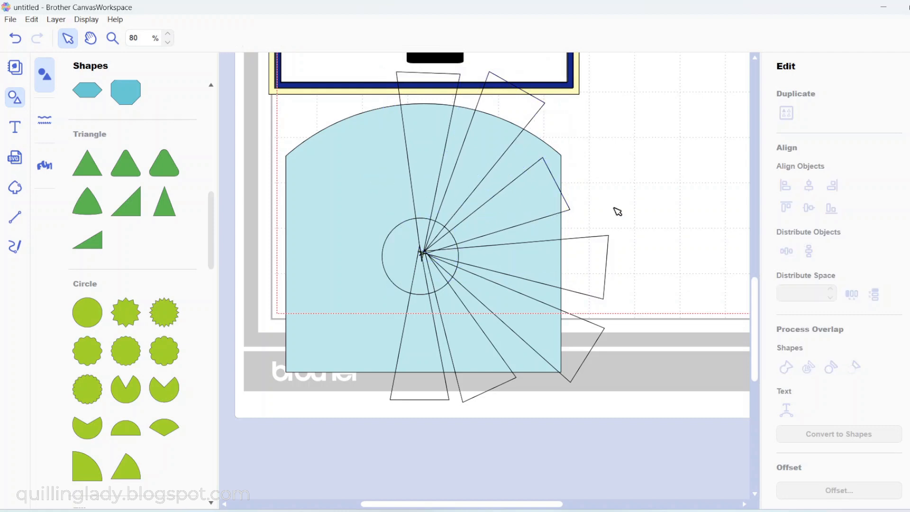
- Lengthen the upper-right ray past the panel's right edge and tilt the ray above it slightly clockwise to even the spacing
{"action": "left_click", "coordinate": [533, 209]}
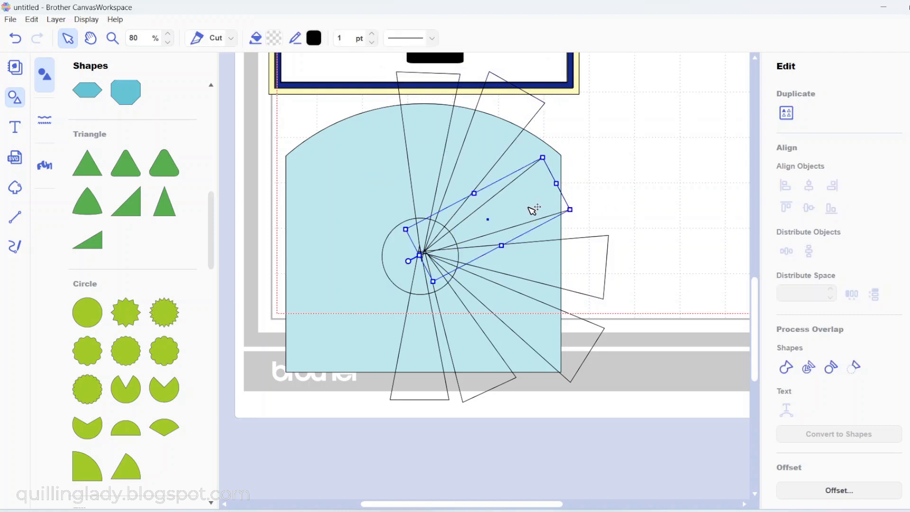
{"action": "left_click_drag", "start_coordinate": [558, 183], "coordinate": [588, 167]}
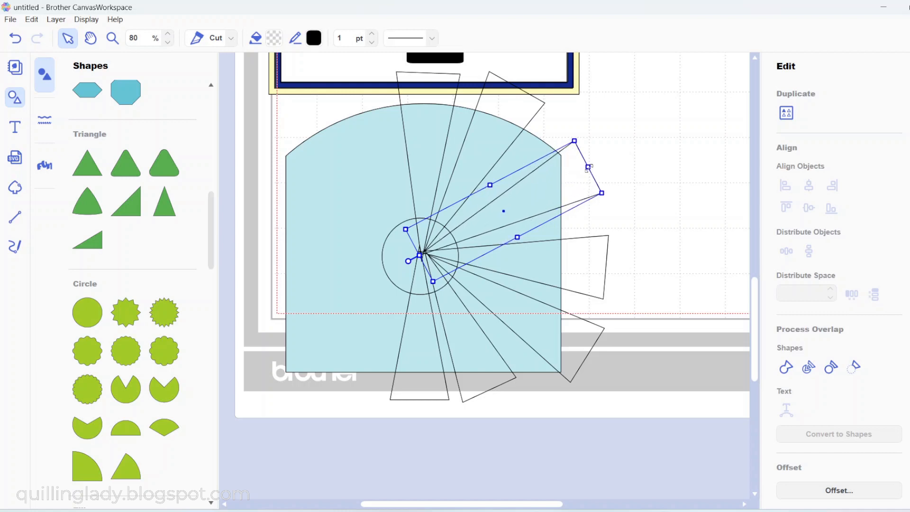
{"action": "left_click", "coordinate": [628, 174]}
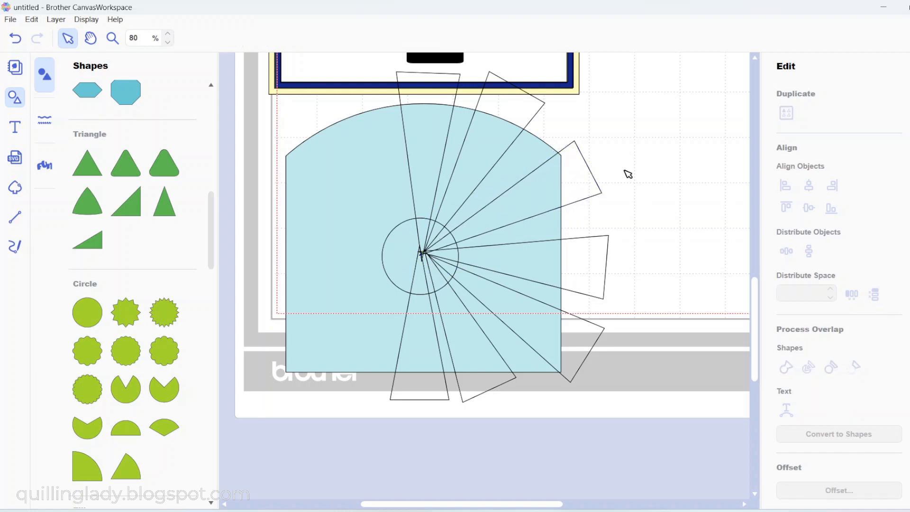
{"action": "left_click", "coordinate": [510, 136]}
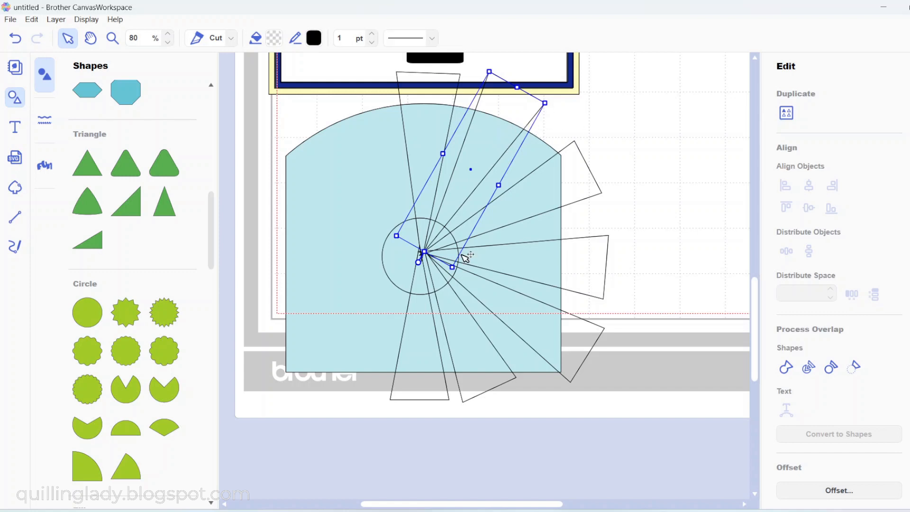
{"action": "left_click_drag", "start_coordinate": [419, 260], "coordinate": [412, 259]}
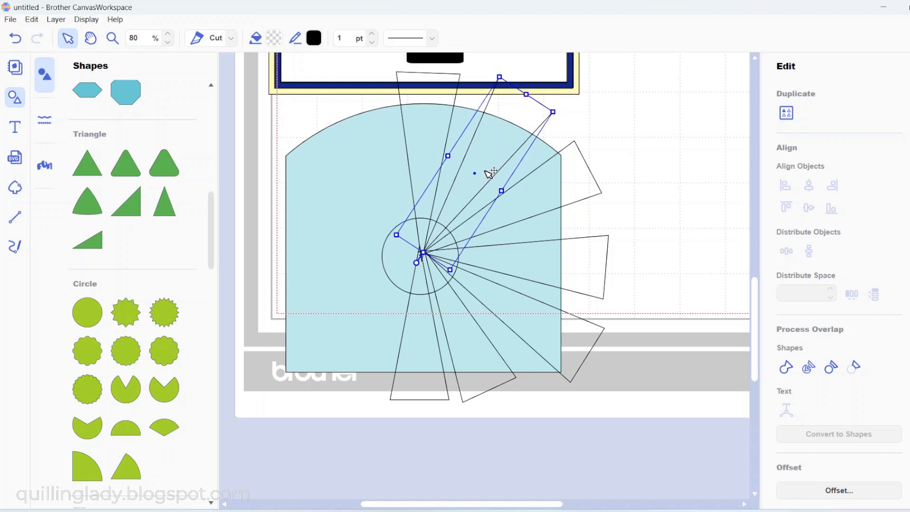
{"action": "left_click", "coordinate": [675, 165]}
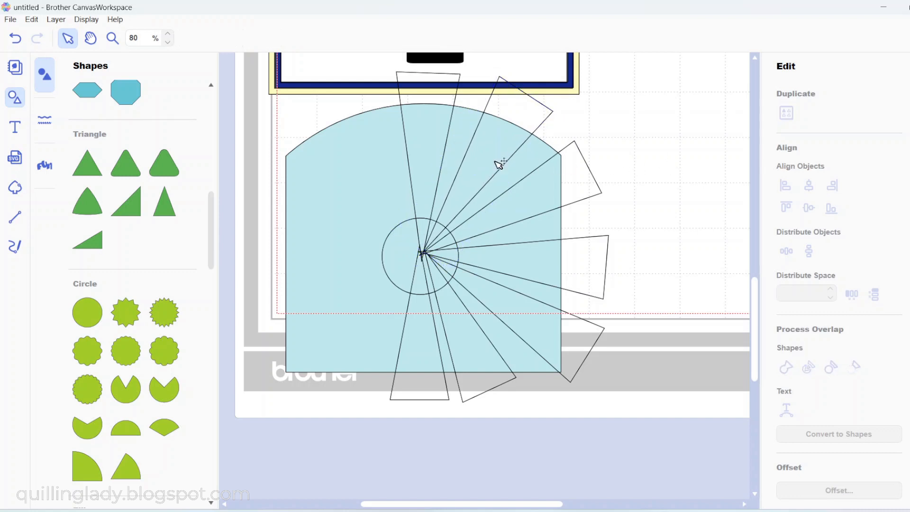
- Duplicate the three upper-right rays together, rotate the copies about a quarter turn counterclockwise and place them over the panel's upper-left area
{"action": "left_click", "coordinate": [434, 141]}
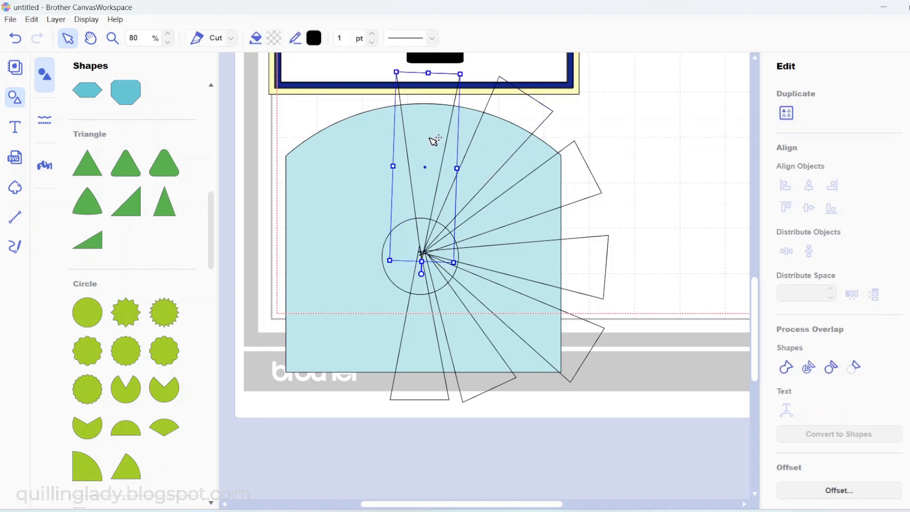
{"action": "left_click", "coordinate": [510, 136], "text": "shift"}
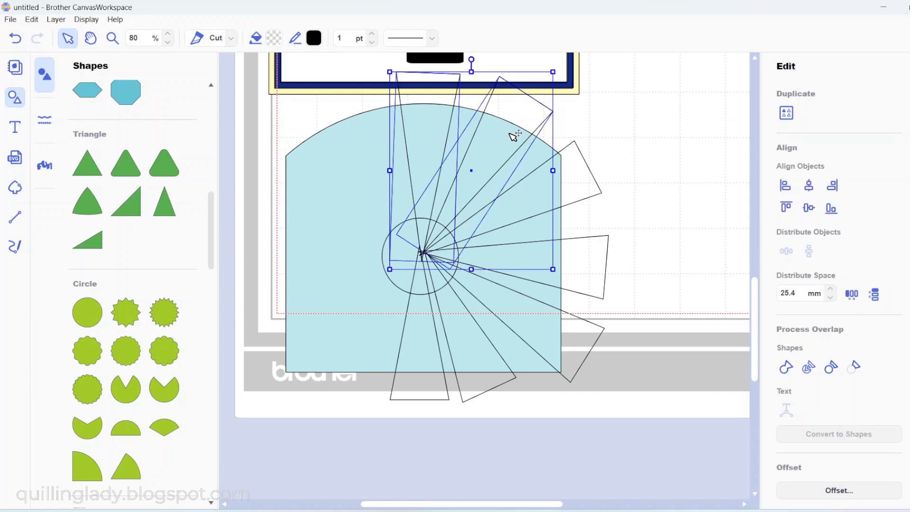
{"action": "left_click", "coordinate": [573, 174], "text": "shift"}
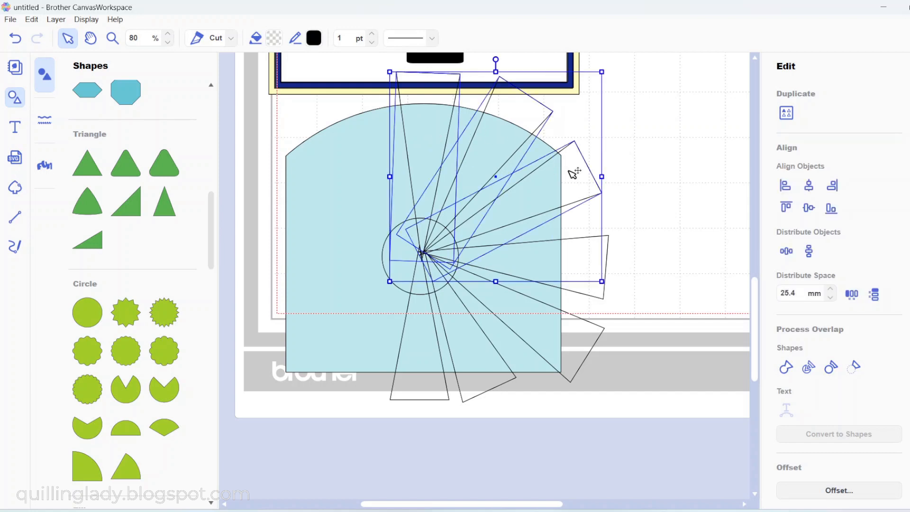
{"action": "right_click", "coordinate": [573, 174]}
{"action": "left_click", "coordinate": [526, 221]}
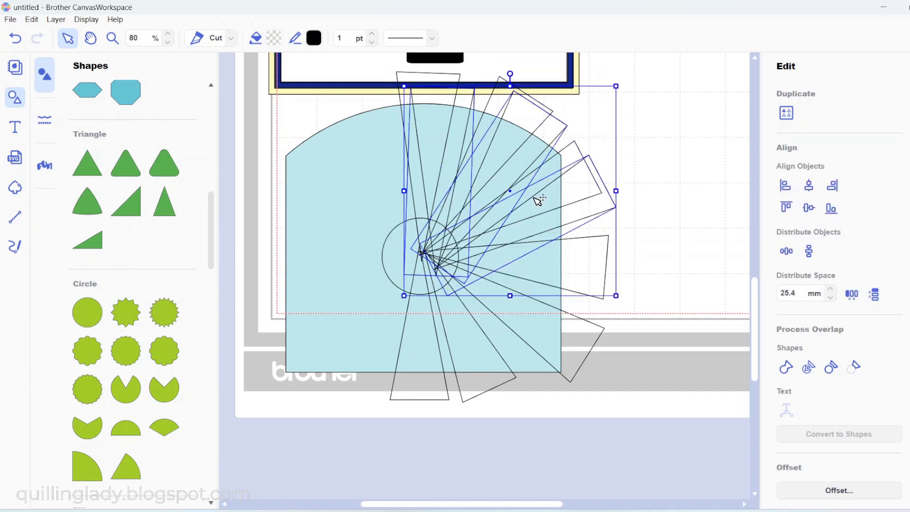
{"action": "left_click_drag", "start_coordinate": [510, 74], "coordinate": [311, 175]}
{"action": "left_click_drag", "start_coordinate": [496, 205], "coordinate": [325, 190]}
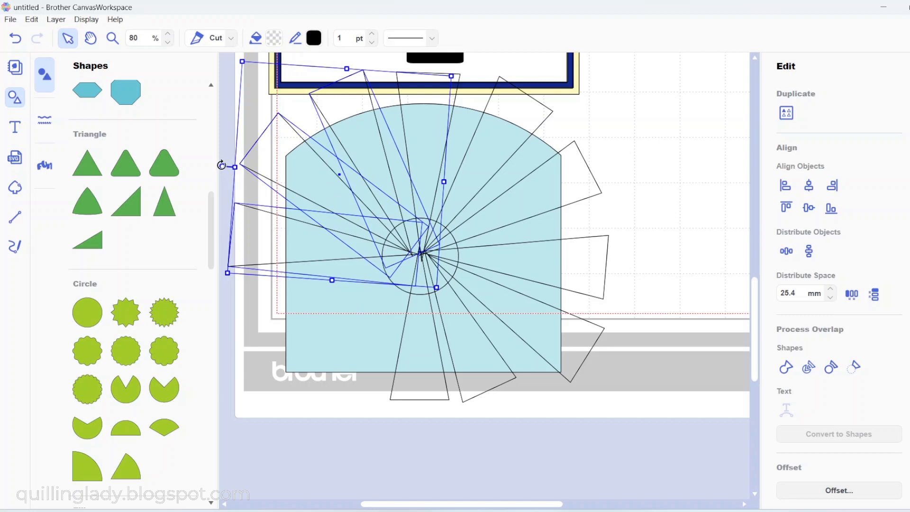
- Rotate the three copied rays slightly counterclockwise and nudge them until their tips meet at the circle's centre
{"action": "left_click_drag", "start_coordinate": [221, 164], "coordinate": [222, 176]}
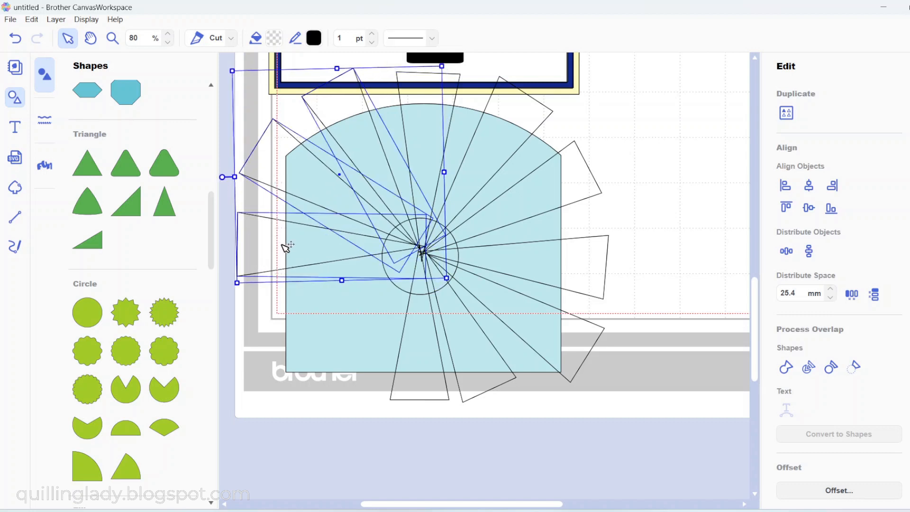
{"action": "left_click_drag", "start_coordinate": [286, 247], "coordinate": [287, 254]}
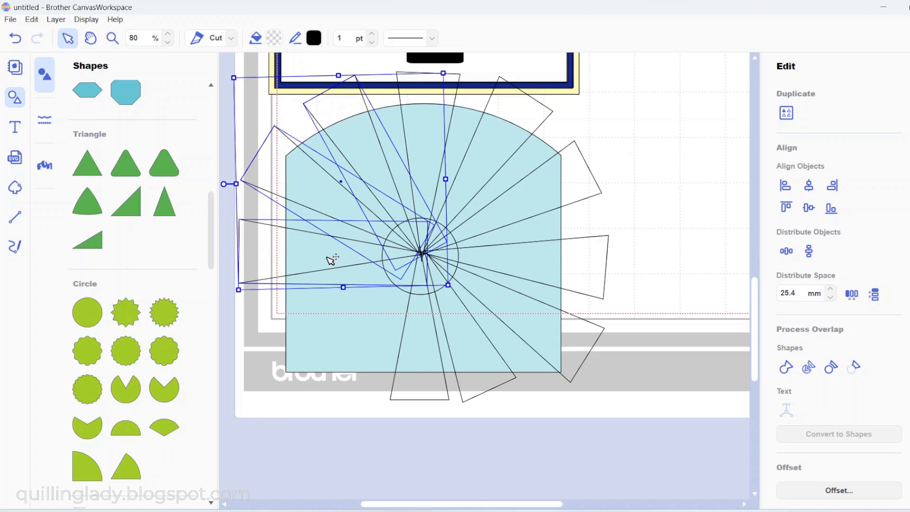
{"action": "left_click_drag", "start_coordinate": [327, 257], "coordinate": [329, 260]}
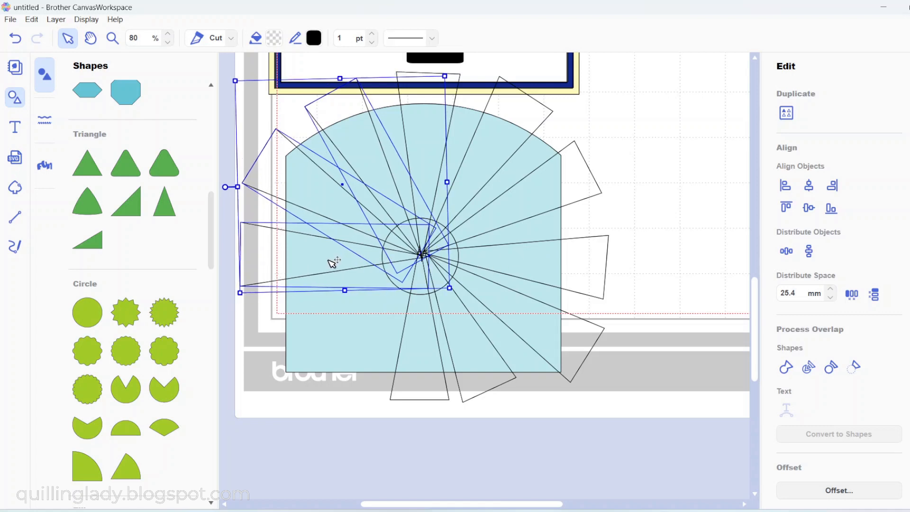
{"action": "left_click", "coordinate": [687, 233]}
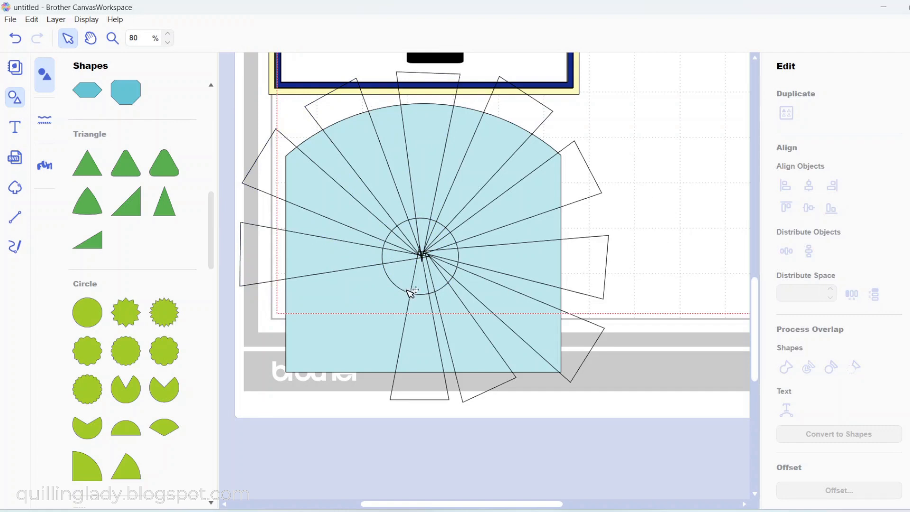
- Duplicate the two lowest left-hand rays, rotate the copies counterclockwise and fit them into the lower-left gap with tips at the circle's centre
{"action": "left_click", "coordinate": [306, 259]}
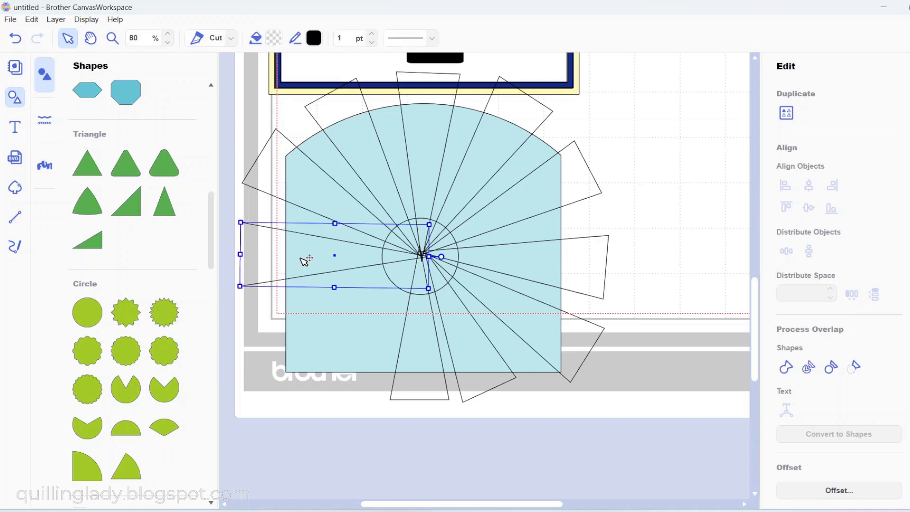
{"action": "left_click", "coordinate": [310, 195], "text": "shift"}
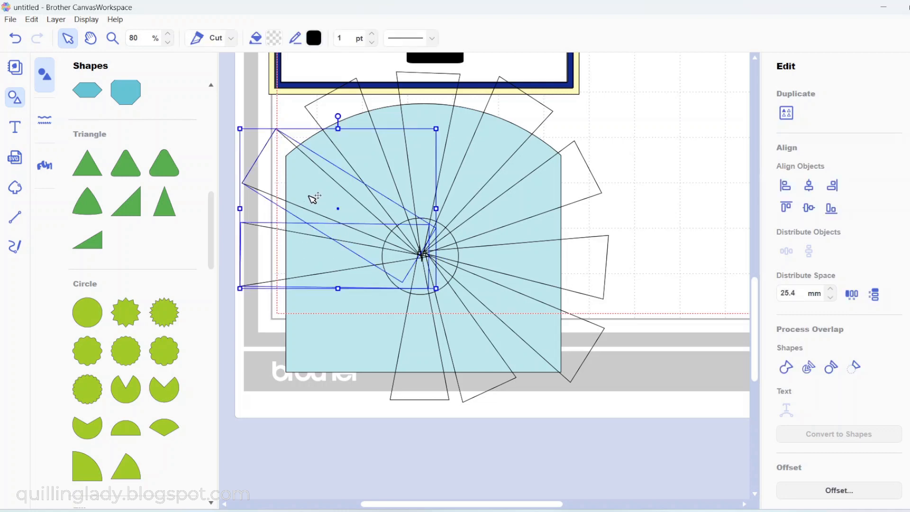
{"action": "right_click", "coordinate": [309, 195]}
{"action": "left_click", "coordinate": [278, 244]}
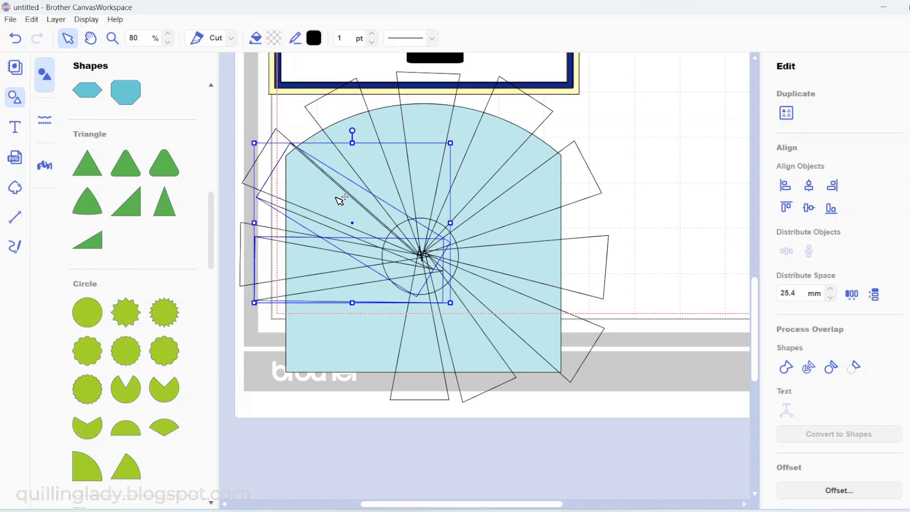
{"action": "left_click_drag", "start_coordinate": [340, 200], "coordinate": [319, 315]}
{"action": "left_click_drag", "start_coordinate": [333, 246], "coordinate": [256, 307]}
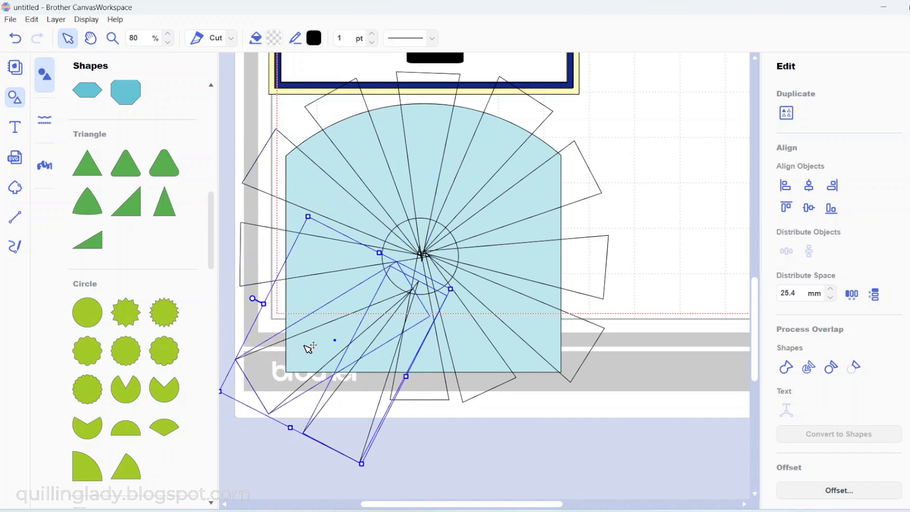
{"action": "left_click_drag", "start_coordinate": [309, 348], "coordinate": [306, 319]}
{"action": "left_click", "coordinate": [616, 300]}
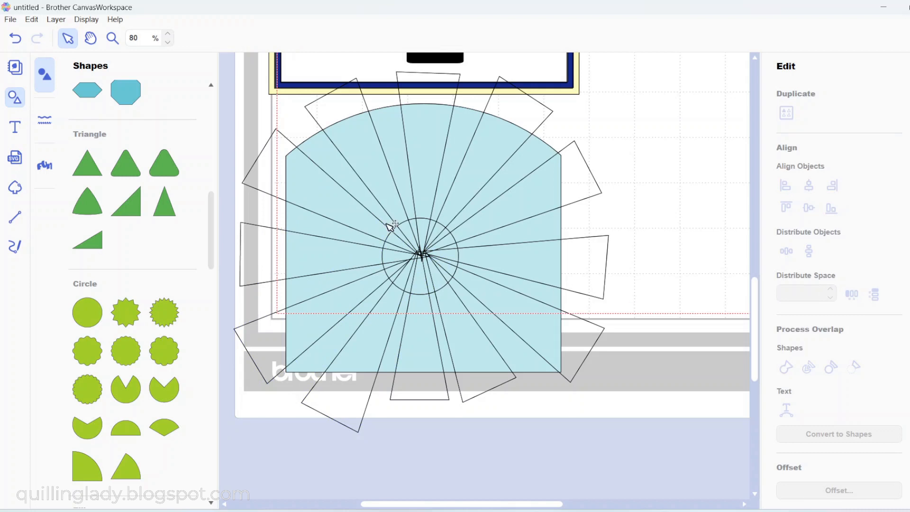
- Select all the rays together with the central circle and weld them into a single sunburst shape
{"action": "left_click", "coordinate": [308, 254]}
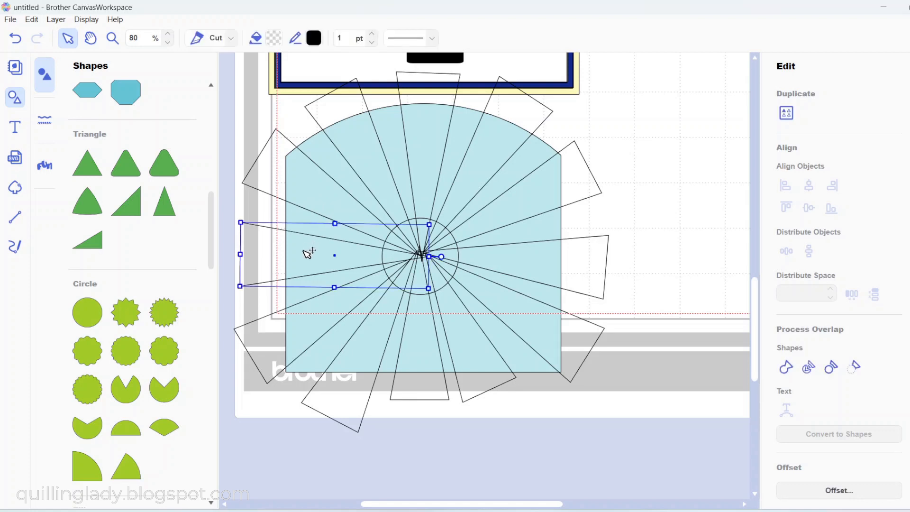
{"action": "left_click", "coordinate": [316, 190], "text": "shift"}
{"action": "left_click", "coordinate": [368, 118], "text": "shift"}
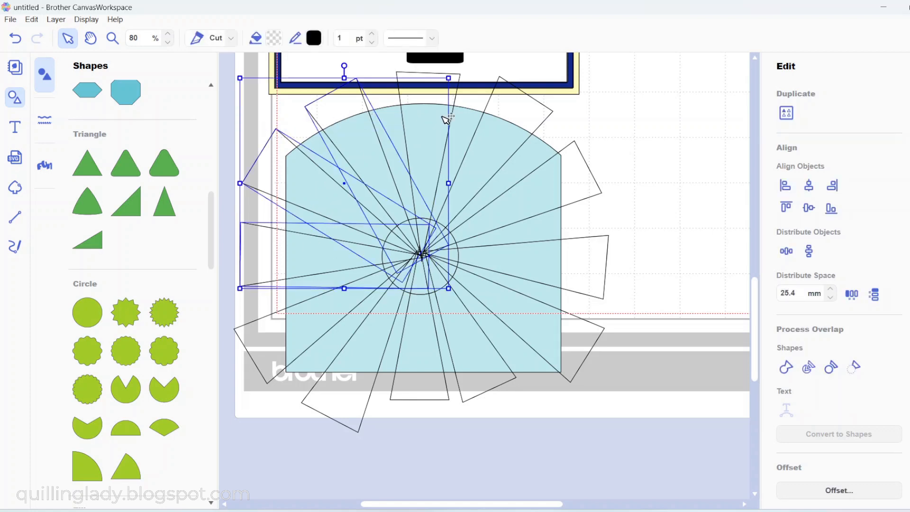
{"action": "left_click", "coordinate": [447, 118], "text": "shift"}
{"action": "left_click", "coordinate": [507, 134], "text": "shift"}
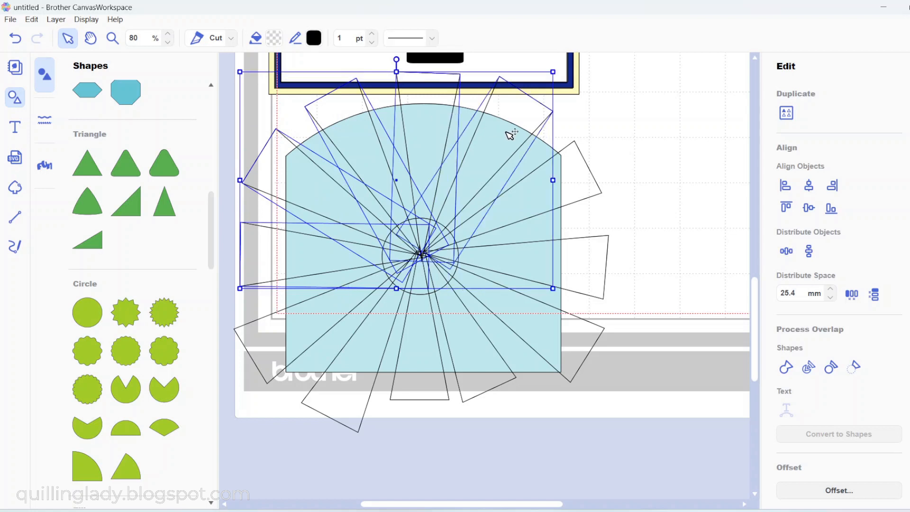
{"action": "left_click", "coordinate": [574, 185], "text": "shift"}
{"action": "left_click", "coordinate": [593, 259], "text": "shift"}
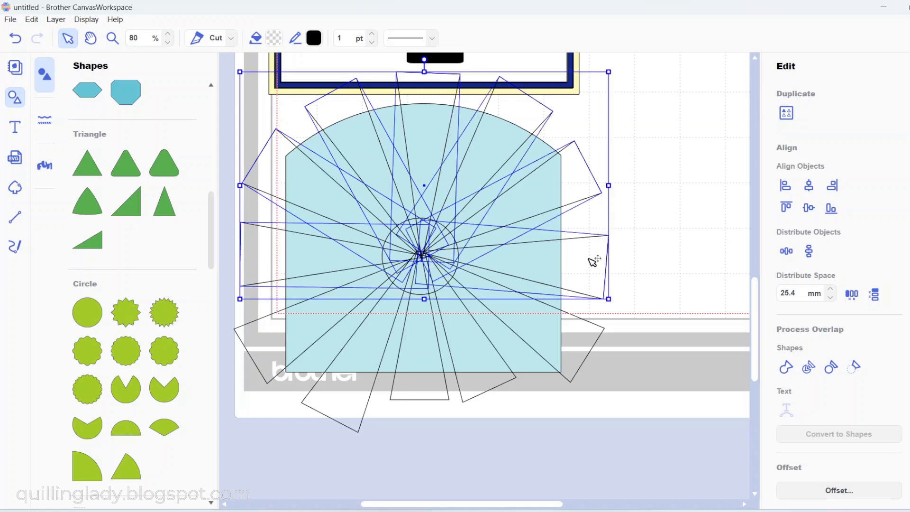
{"action": "left_click", "coordinate": [584, 339], "text": "shift"}
{"action": "left_click", "coordinate": [473, 364], "text": "shift"}
{"action": "left_click", "coordinate": [408, 371], "text": "shift"}
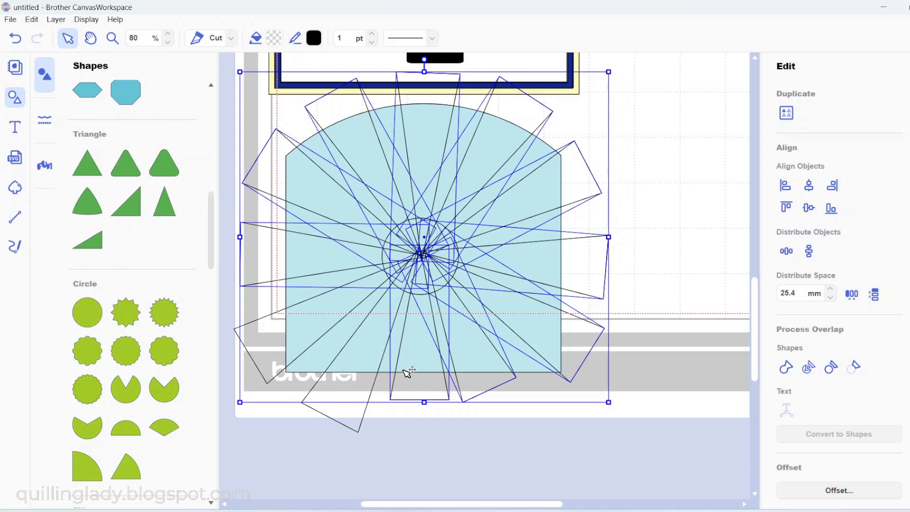
{"action": "left_click", "coordinate": [347, 377], "text": "shift"}
{"action": "left_click", "coordinate": [278, 345], "text": "shift"}
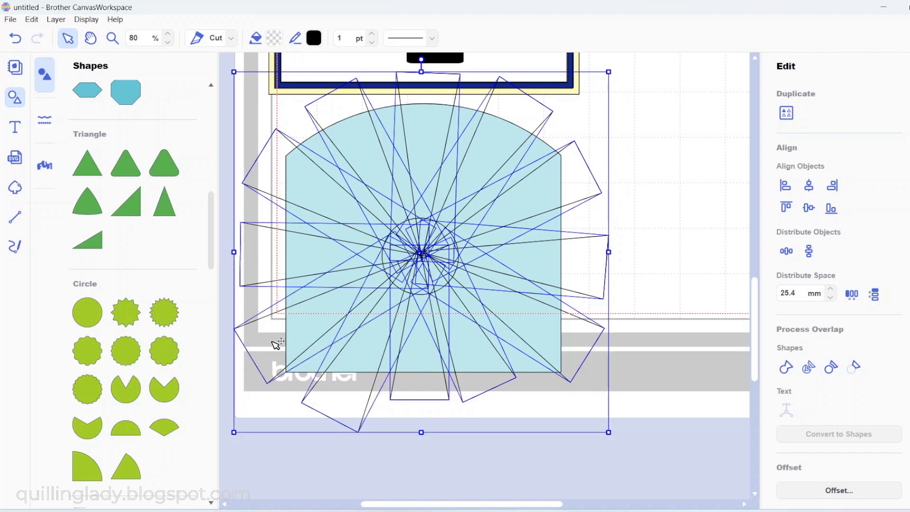
{"action": "left_click", "coordinate": [450, 274], "text": "shift"}
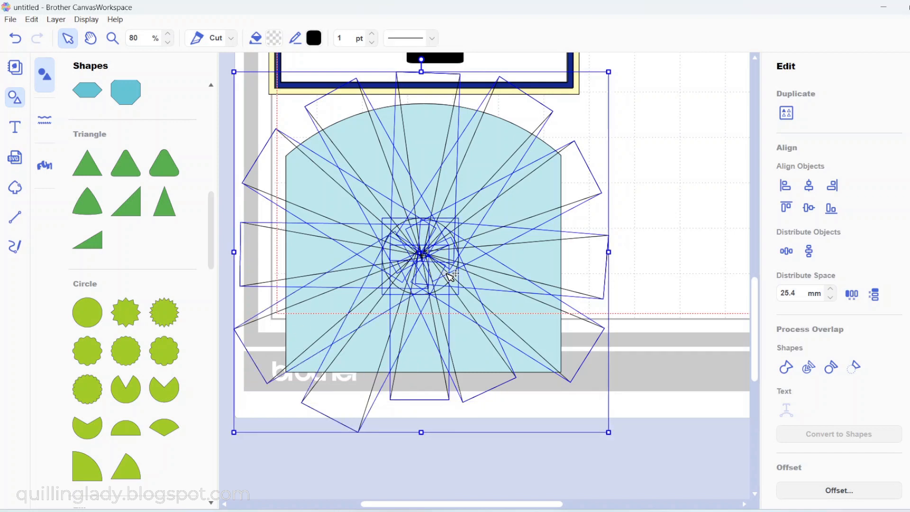
{"action": "left_click", "coordinate": [786, 367]}
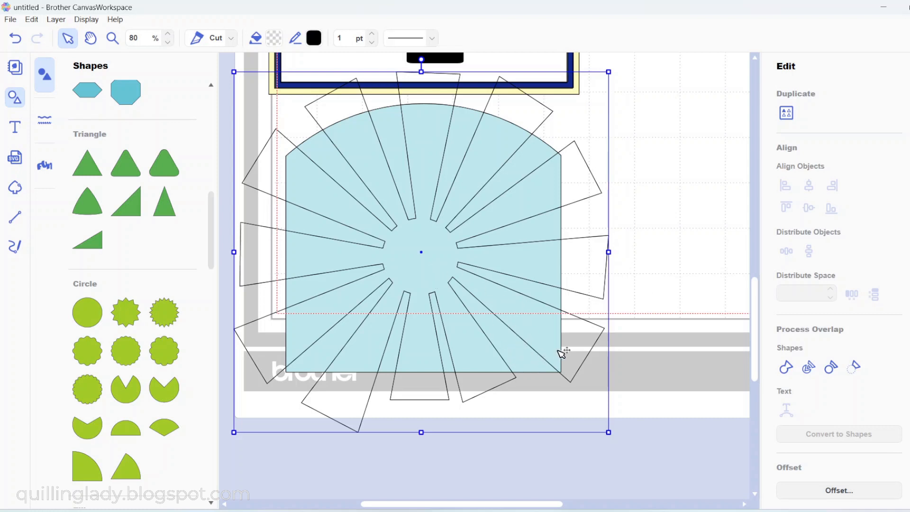
- Fill the welded sunburst with light green #CFEBCD
{"action": "left_click", "coordinate": [273, 39]}
{"action": "left_click", "coordinate": [439, 191]}
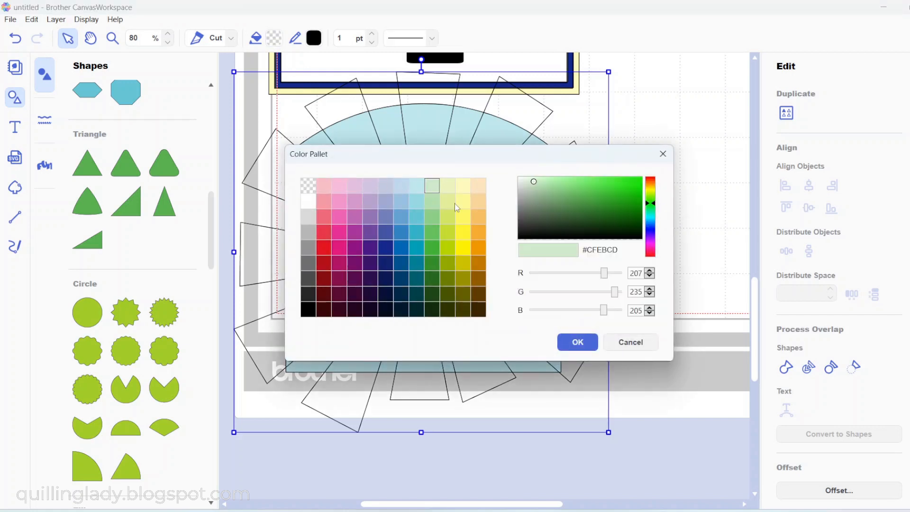
{"action": "left_click", "coordinate": [584, 342]}
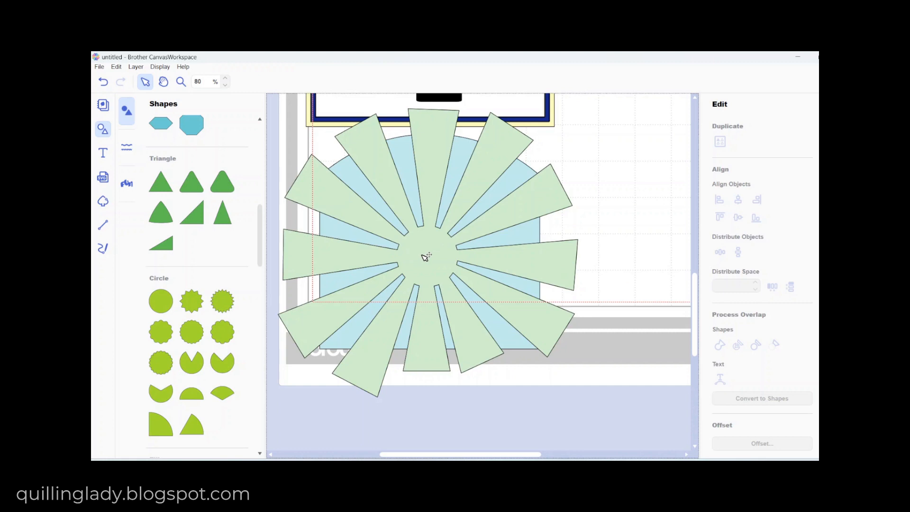
- Divide the sunburst and the light blue arched panel into separate pieces where they overlap
{"action": "left_click", "coordinate": [425, 256]}
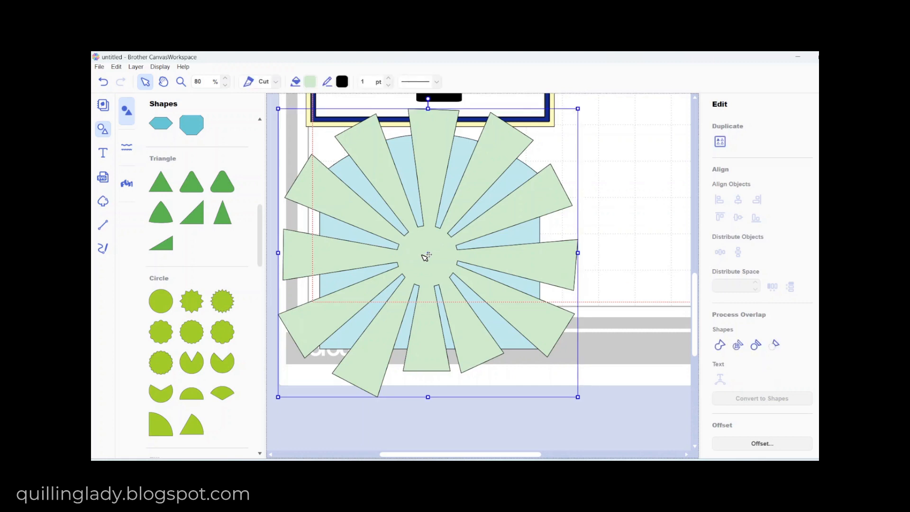
{"action": "left_click", "coordinate": [524, 176], "text": "shift"}
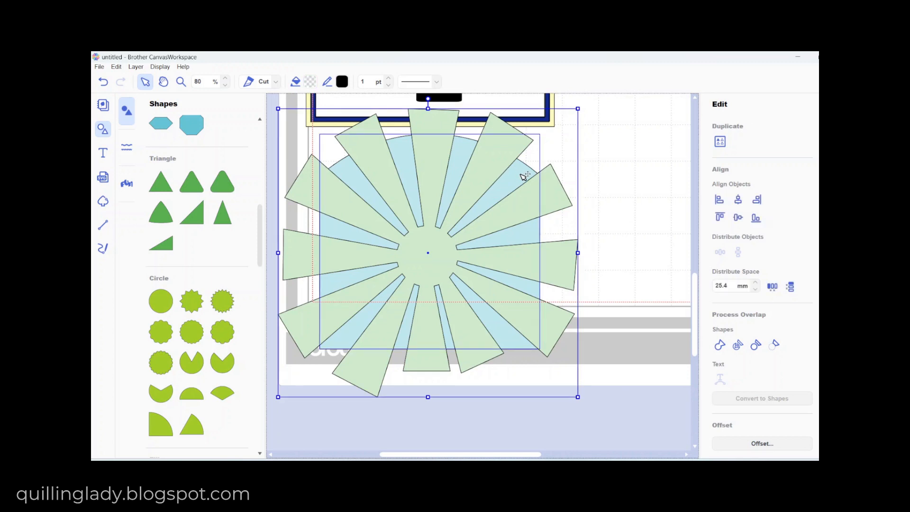
{"action": "left_click", "coordinate": [738, 349]}
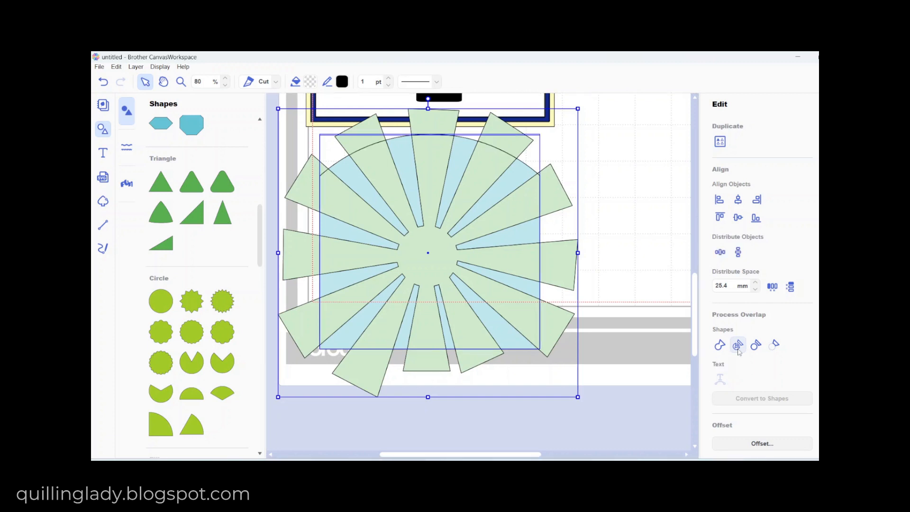
{"action": "left_click", "coordinate": [672, 241]}
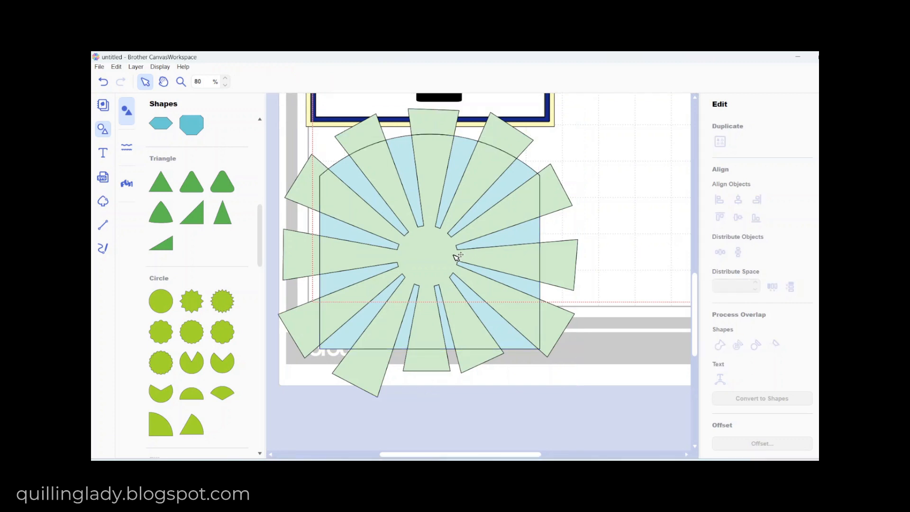
- Pull the panel-shaped green sunburst out to the side and delete the leftover ray ends and blue slivers
{"action": "left_click_drag", "start_coordinate": [455, 256], "coordinate": [714, 228]}
{"action": "left_click_drag", "start_coordinate": [284, 150], "coordinate": [549, 415]}
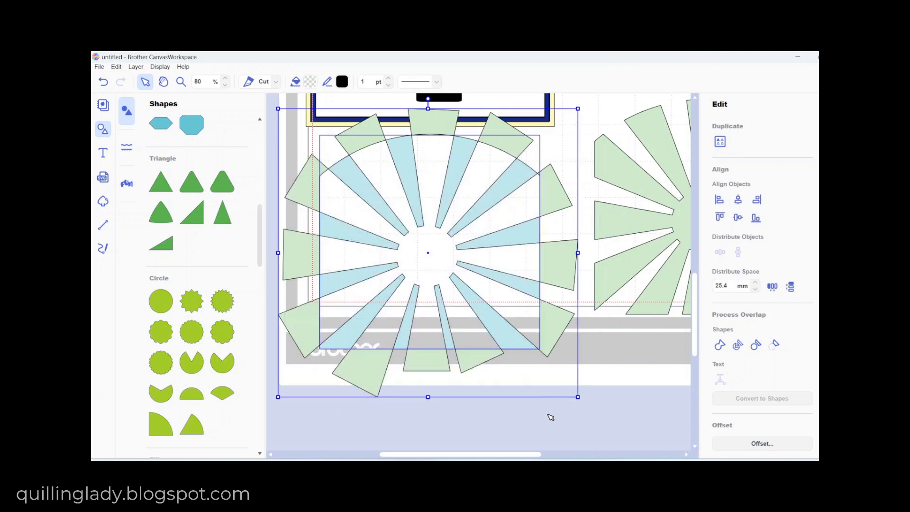
{"action": "key", "text": "Delete"}
- Bring the trimmed sunburst and the spare light blue panel closer to the card, and delete the unfilled arched outline lying over the monitor
{"action": "left_click_drag", "start_coordinate": [627, 228], "coordinate": [484, 206]}
{"action": "left_click_drag", "start_coordinate": [693, 331], "coordinate": [692, 285]}
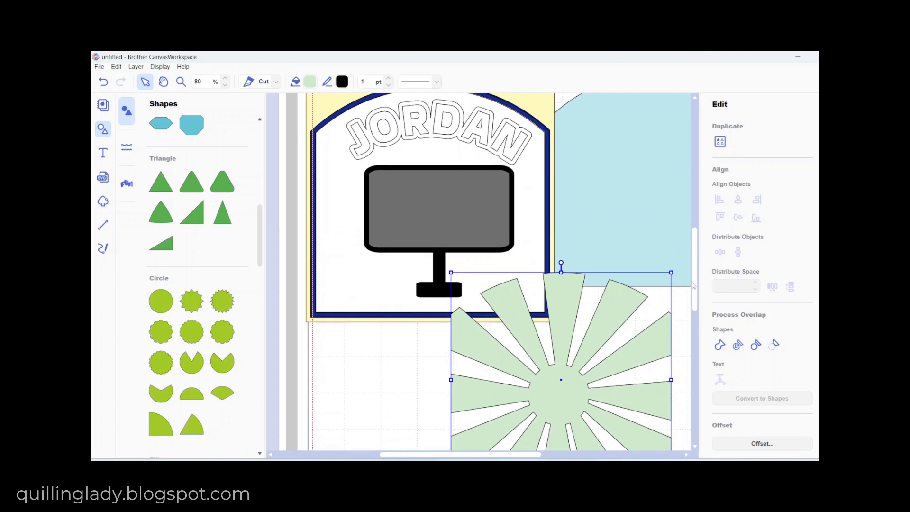
{"action": "left_click_drag", "start_coordinate": [636, 189], "coordinate": [605, 198]}
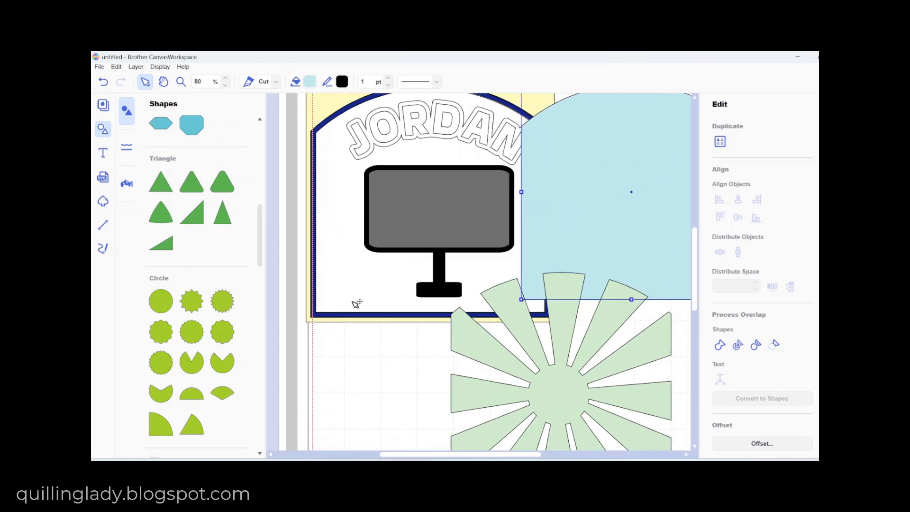
{"action": "left_click_drag", "start_coordinate": [356, 300], "coordinate": [334, 372]}
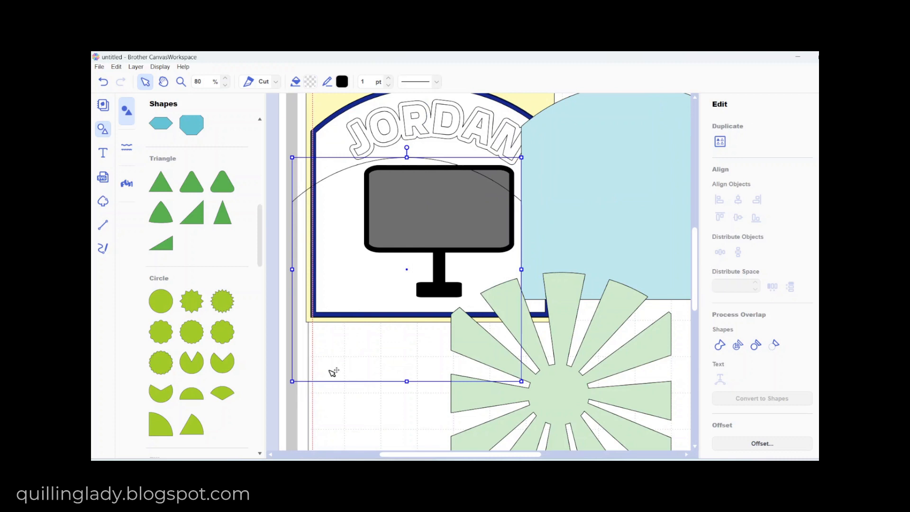
{"action": "key", "text": "Delete"}
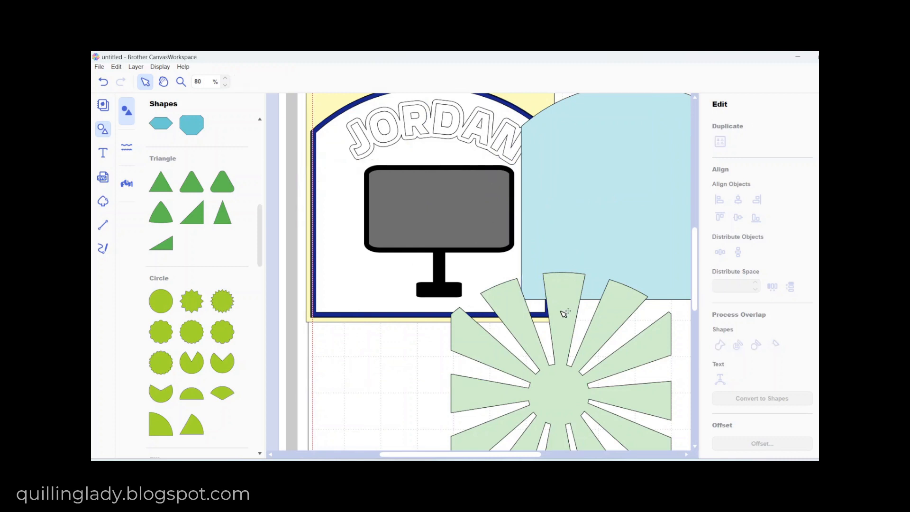
- Place the green sunburst over the light blue panel and align both shapes to their horizontal and vertical centres
{"action": "left_click_drag", "start_coordinate": [564, 328], "coordinate": [638, 128]}
{"action": "left_click", "coordinate": [635, 318]}
{"action": "left_click_drag", "start_coordinate": [636, 319], "coordinate": [595, 250]}
{"action": "left_click", "coordinate": [742, 202]}
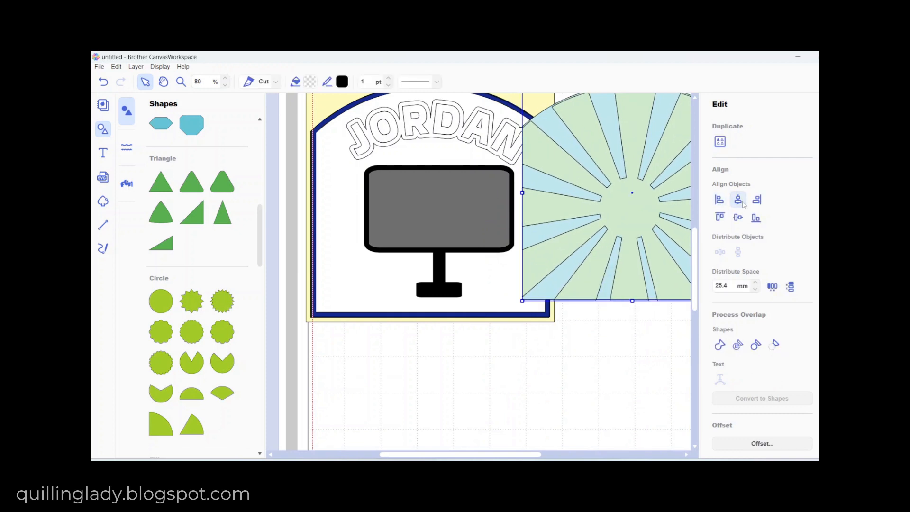
{"action": "left_click", "coordinate": [741, 218]}
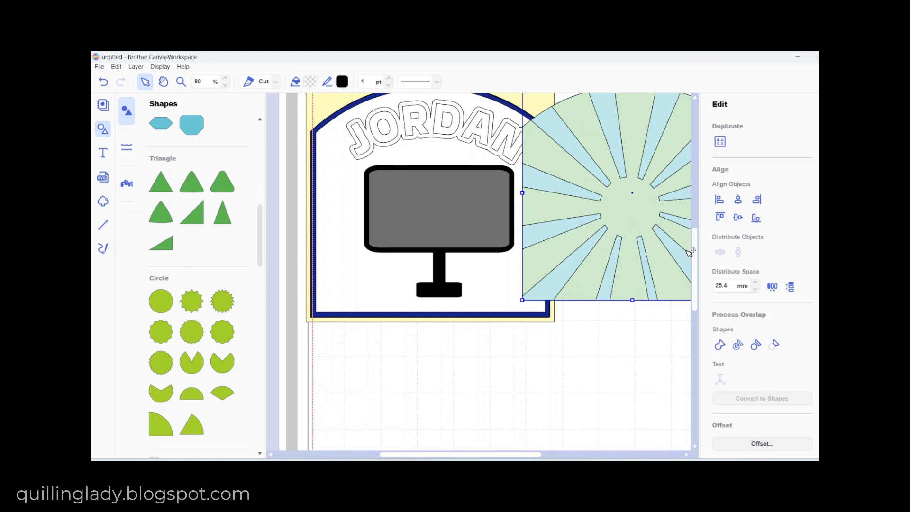
- Group the green sunburst with the light blue panel and move the group inside the blue-bordered arched panel on the card
{"action": "scroll", "coordinate": [698, 264], "scroll_direction": "up", "scroll_amount": 3}
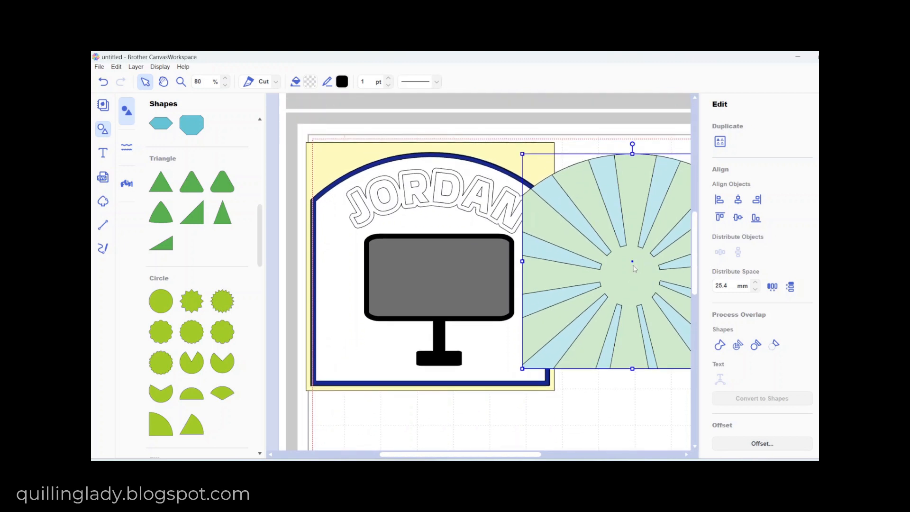
{"action": "right_click", "coordinate": [634, 268]}
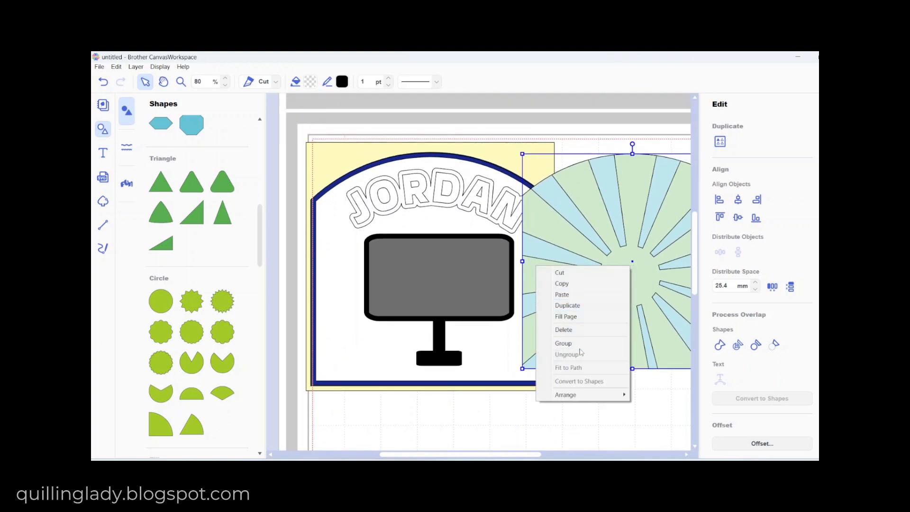
{"action": "left_click", "coordinate": [575, 344]}
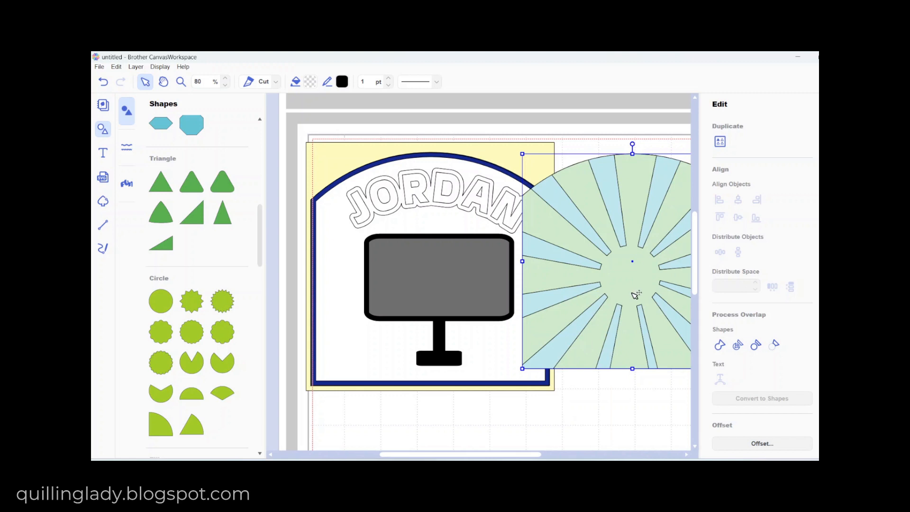
{"action": "left_click_drag", "start_coordinate": [636, 294], "coordinate": [432, 302]}
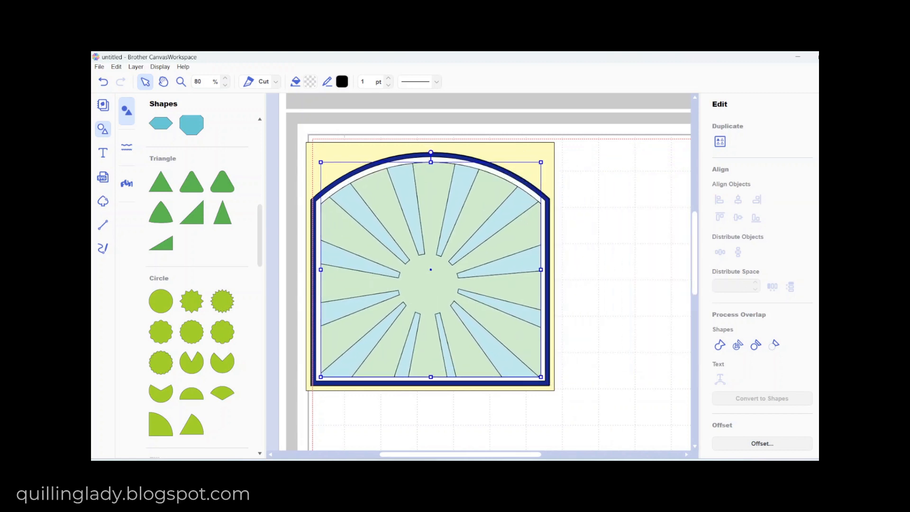
- Bring the name group, black monitor shape, unfilled arch outline and grey screen in front of the sunburst group in the layer order
{"action": "left_click", "coordinate": [838, 153]}
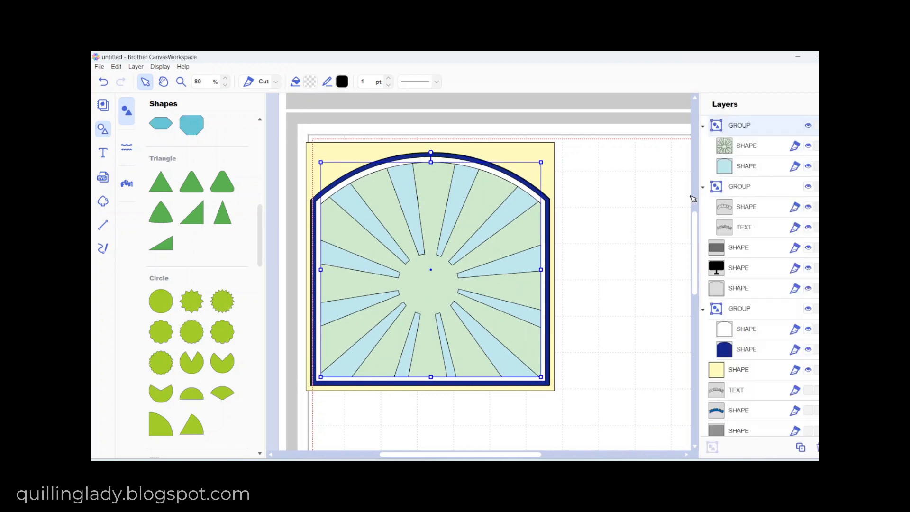
{"action": "left_click_drag", "start_coordinate": [747, 190], "coordinate": [741, 123]}
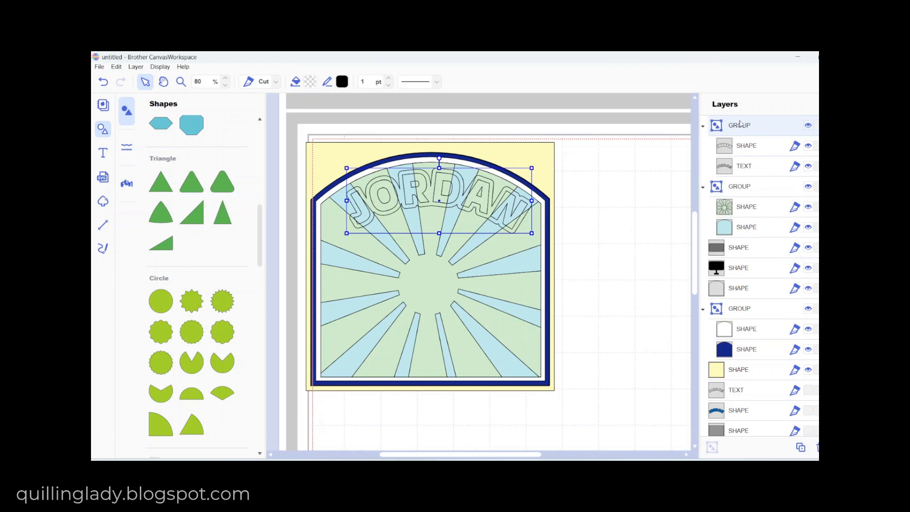
{"action": "left_click", "coordinate": [742, 247]}
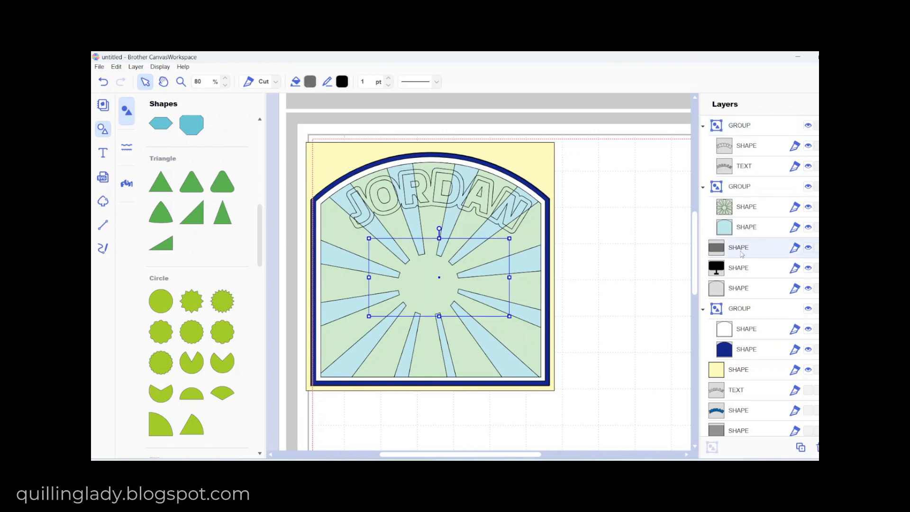
{"action": "left_click_drag", "start_coordinate": [744, 271], "coordinate": [743, 120]}
{"action": "left_click", "coordinate": [743, 288]}
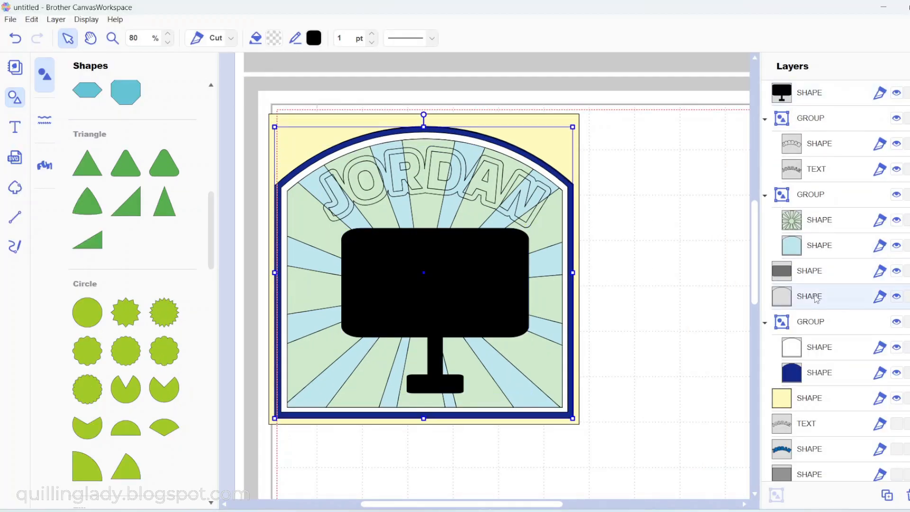
{"action": "left_click_drag", "start_coordinate": [816, 297], "coordinate": [816, 88]}
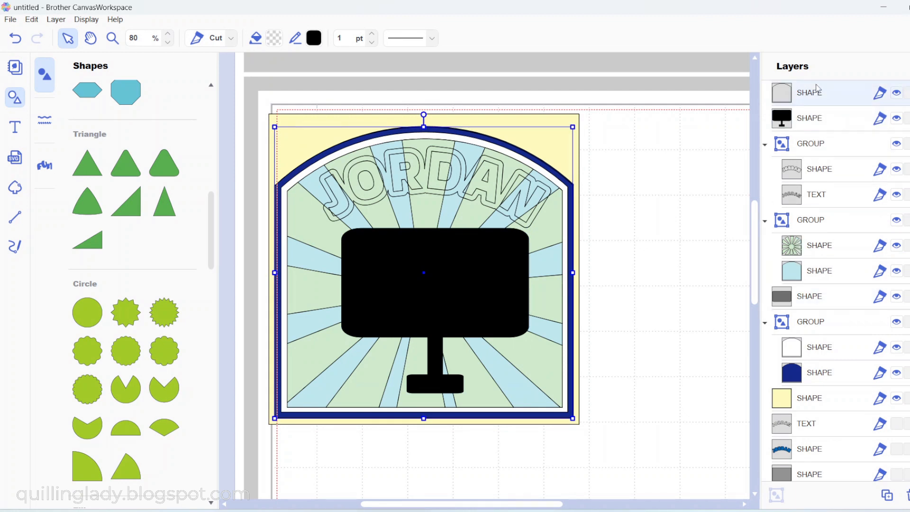
{"action": "left_click", "coordinate": [616, 336]}
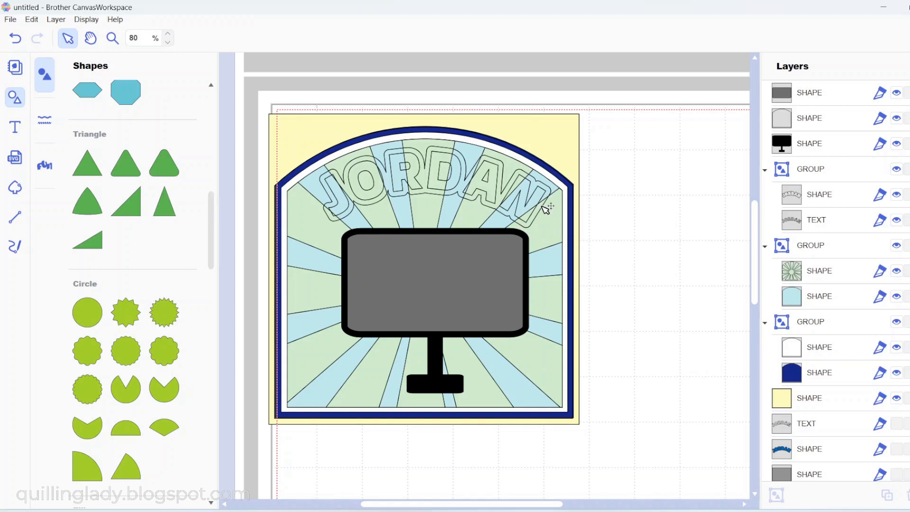
- Change the fill colour of the green sunburst to the same dark blue as the panel border
{"action": "left_click", "coordinate": [560, 237]}
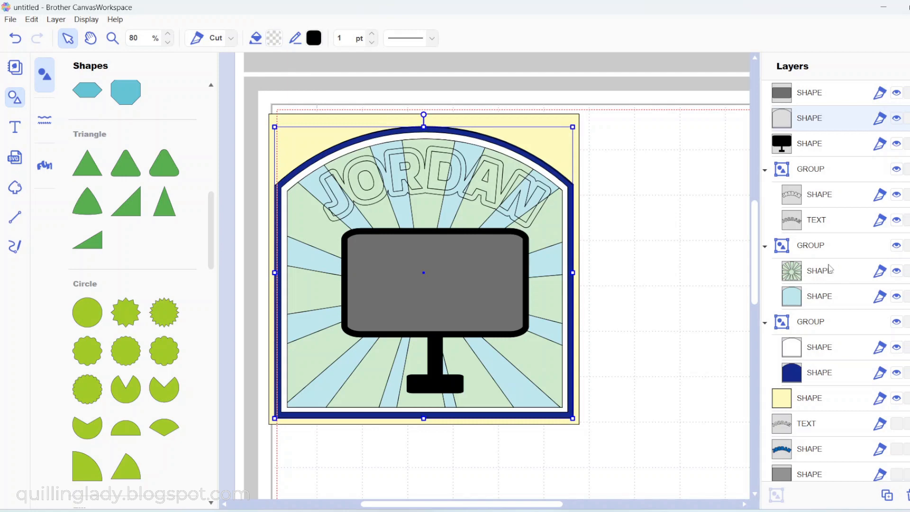
{"action": "left_click", "coordinate": [829, 269]}
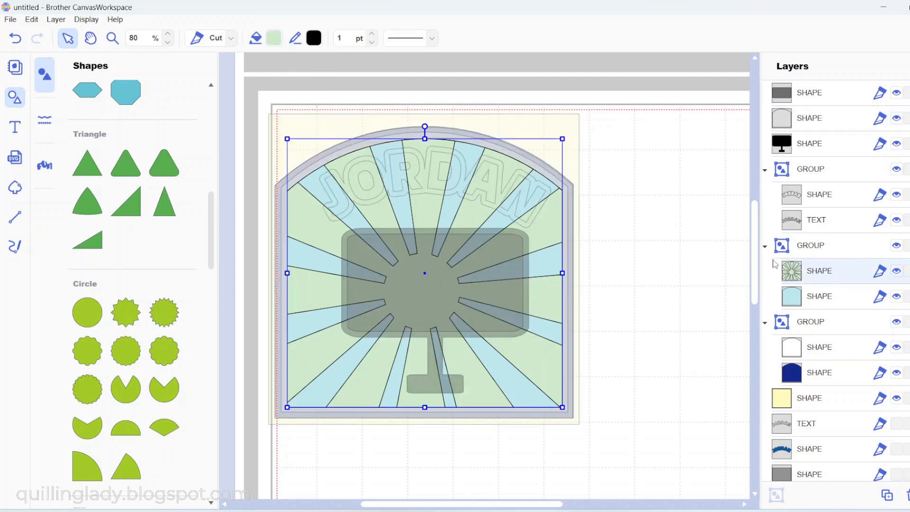
{"action": "left_click", "coordinate": [274, 39]}
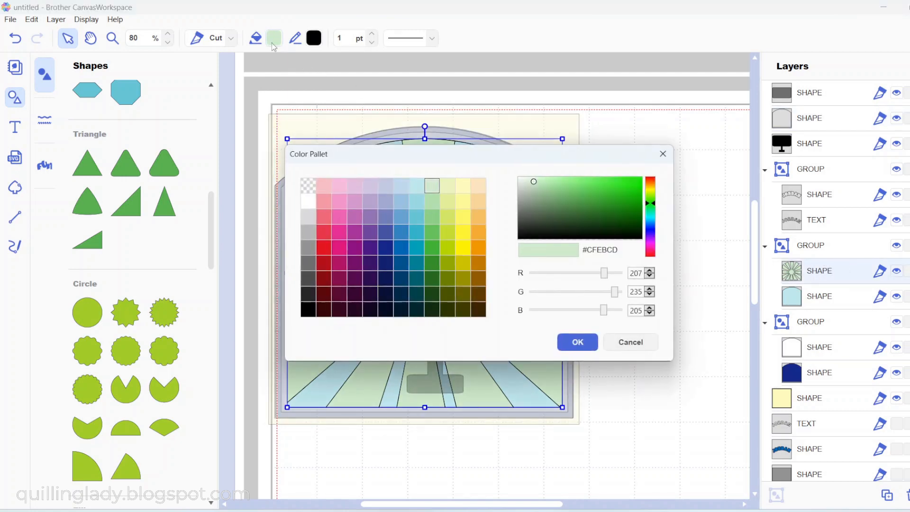
{"action": "left_click", "coordinate": [391, 244]}
{"action": "left_click", "coordinate": [578, 342]}
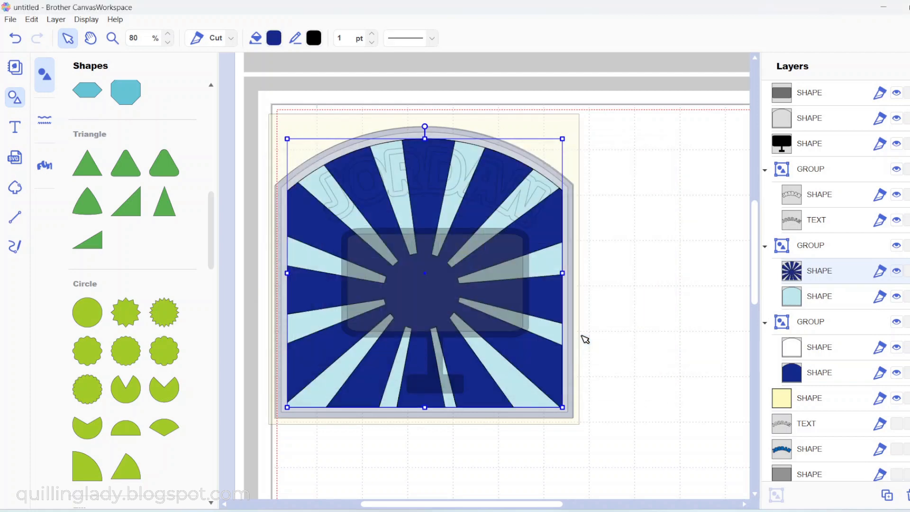
{"action": "left_click", "coordinate": [617, 304]}
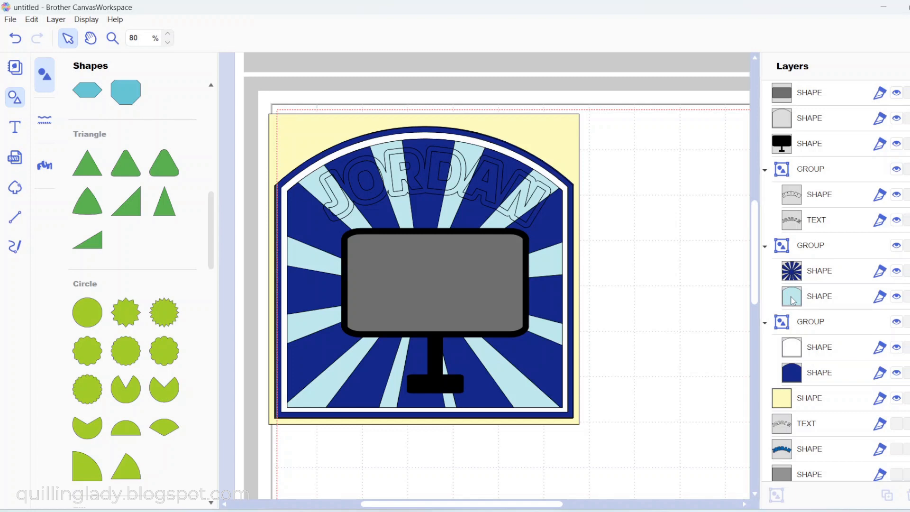
- Change the fill of the light blue arched panel behind the sunburst to white (#FFFFFF)
{"action": "left_click", "coordinate": [793, 300]}
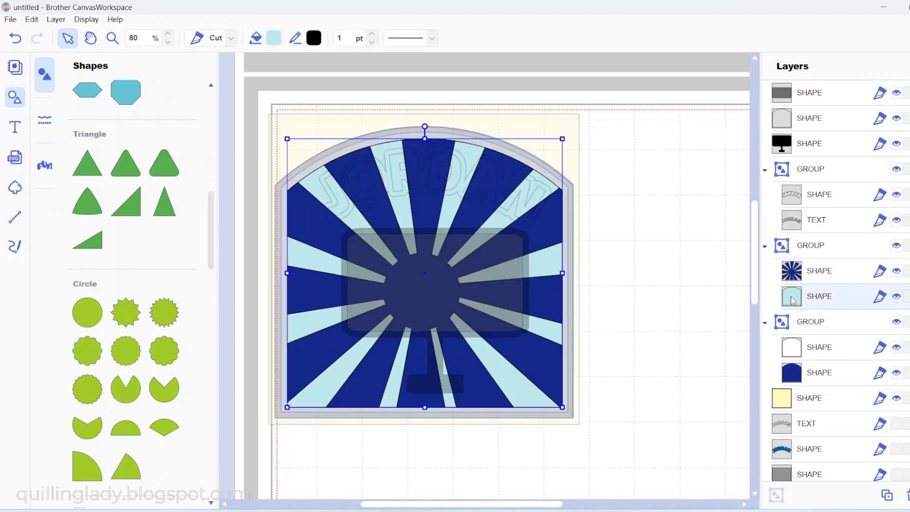
{"action": "left_click", "coordinate": [274, 39]}
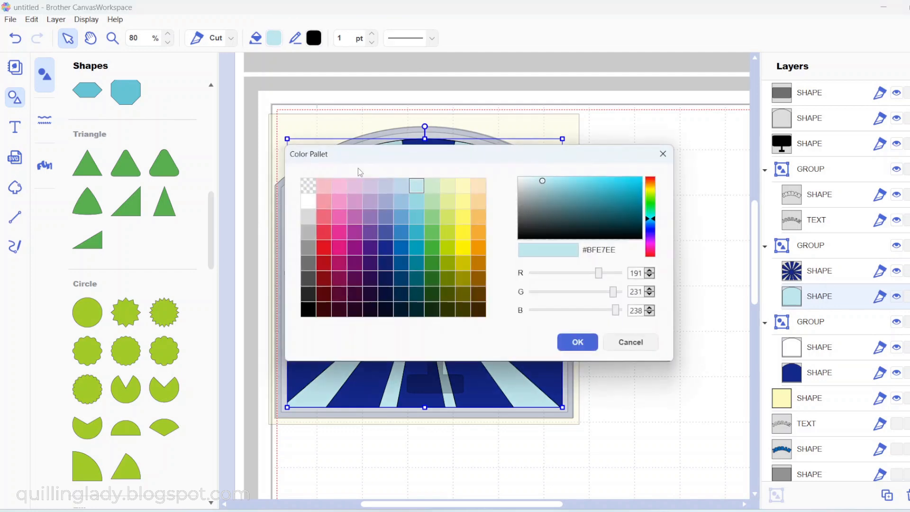
{"action": "left_click", "coordinate": [308, 201]}
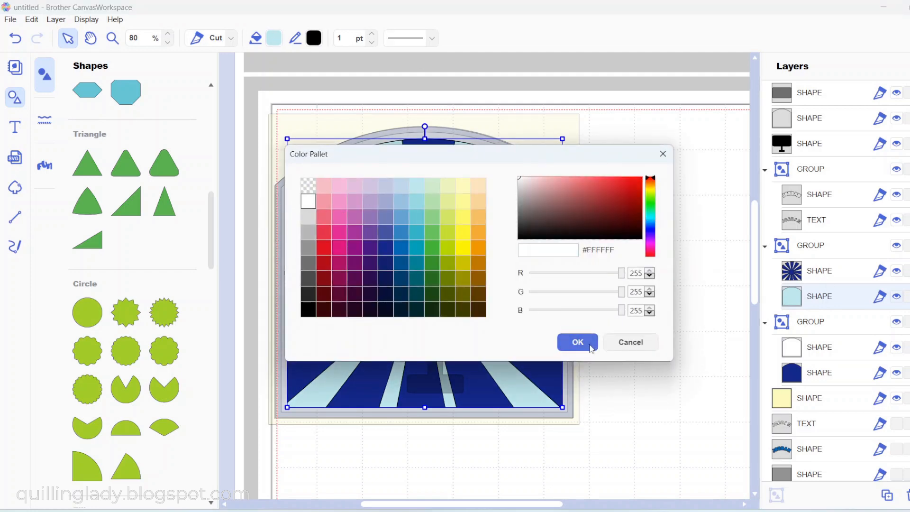
{"action": "left_click", "coordinate": [580, 344]}
{"action": "left_click", "coordinate": [676, 275]}
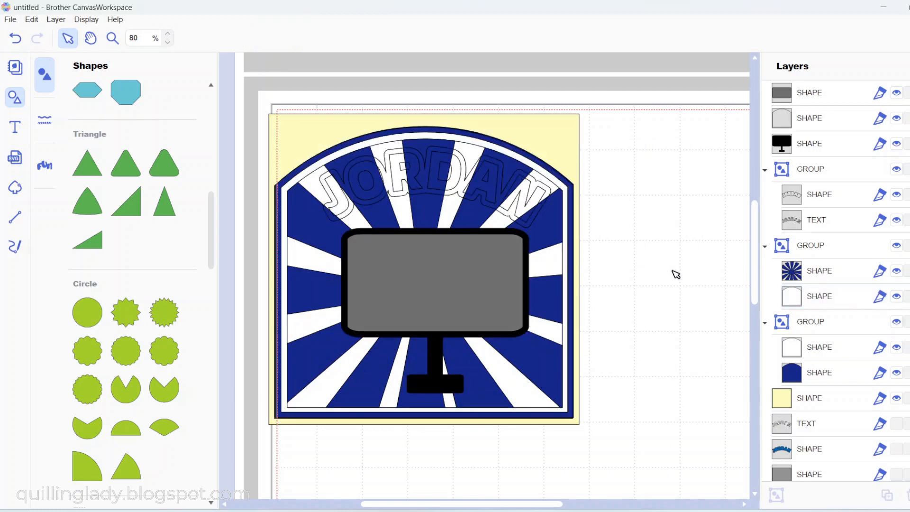
- Fill the offset outline shape around the curved name with white (#FFFFFF)
{"action": "left_click", "coordinate": [546, 190]}
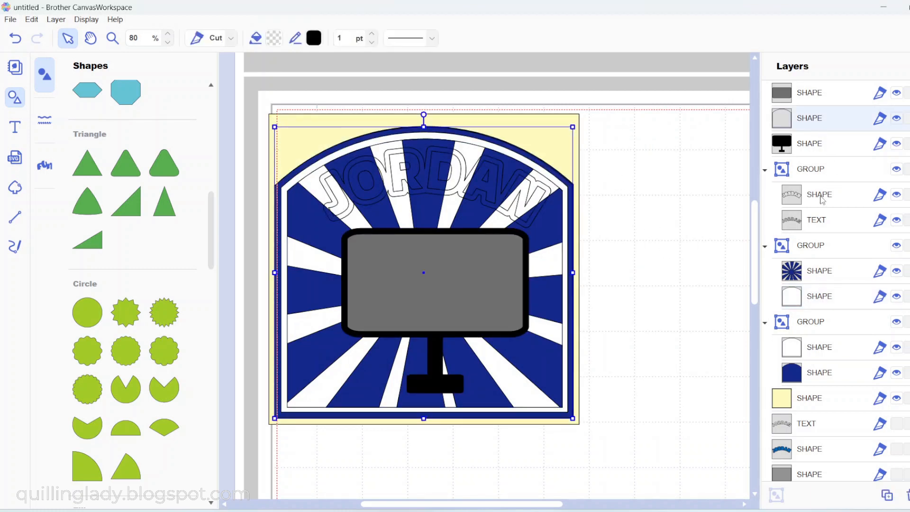
{"action": "left_click", "coordinate": [821, 199]}
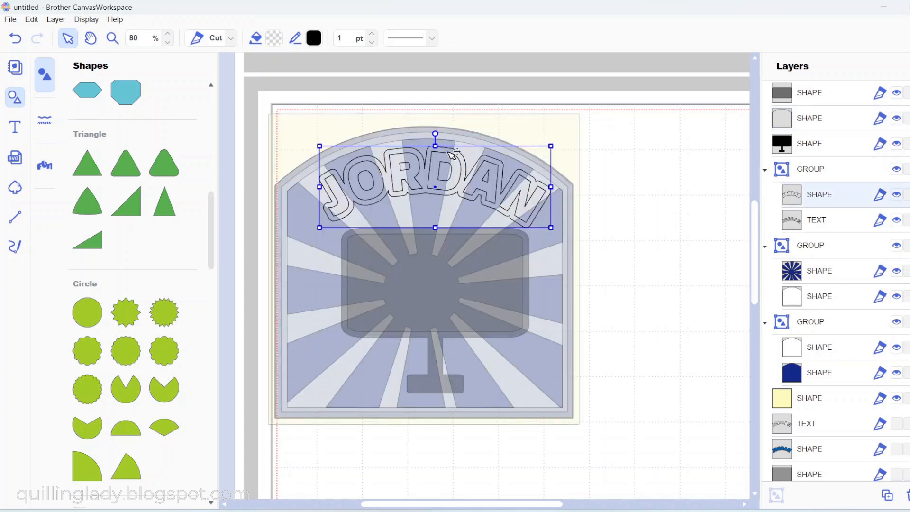
{"action": "left_click", "coordinate": [275, 39]}
{"action": "left_click", "coordinate": [312, 203]}
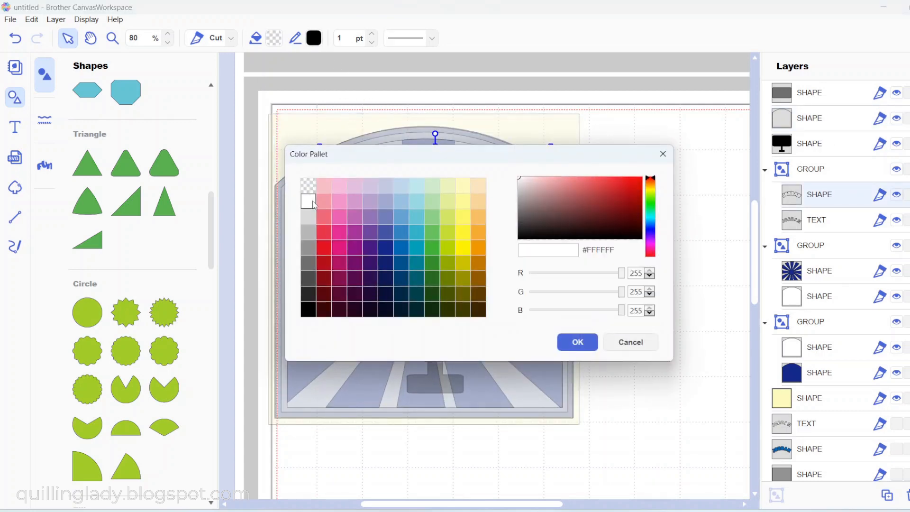
{"action": "left_click", "coordinate": [578, 341]}
- Fill the curved name text inside the group with dark blue
{"action": "left_click", "coordinate": [816, 220]}
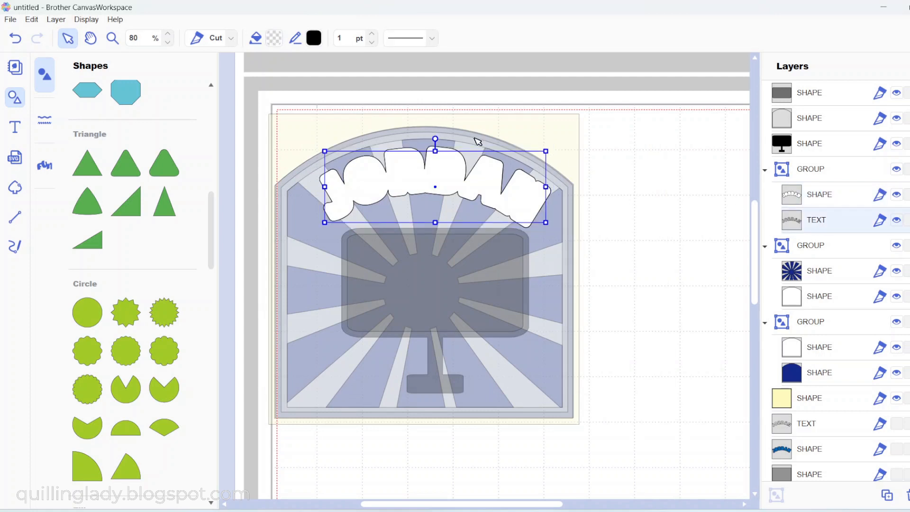
{"action": "left_click", "coordinate": [275, 39]}
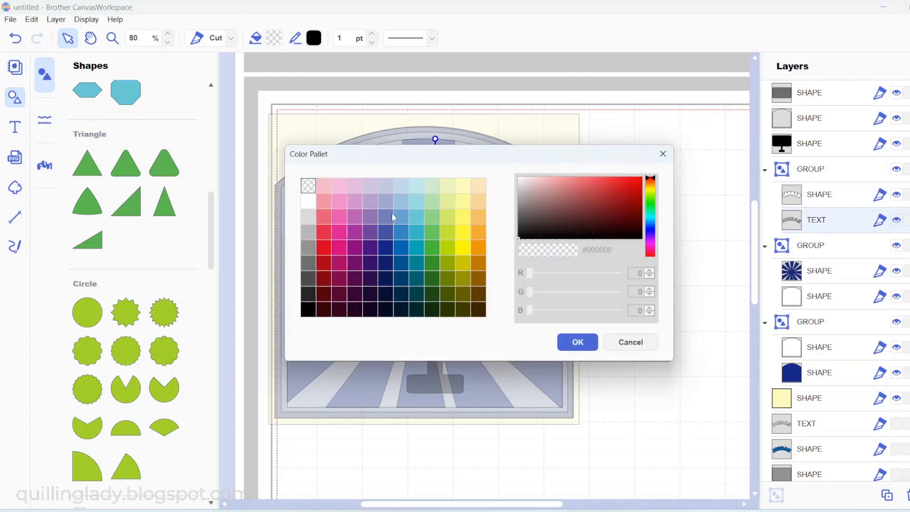
{"action": "left_click", "coordinate": [387, 254]}
{"action": "left_click", "coordinate": [577, 342]}
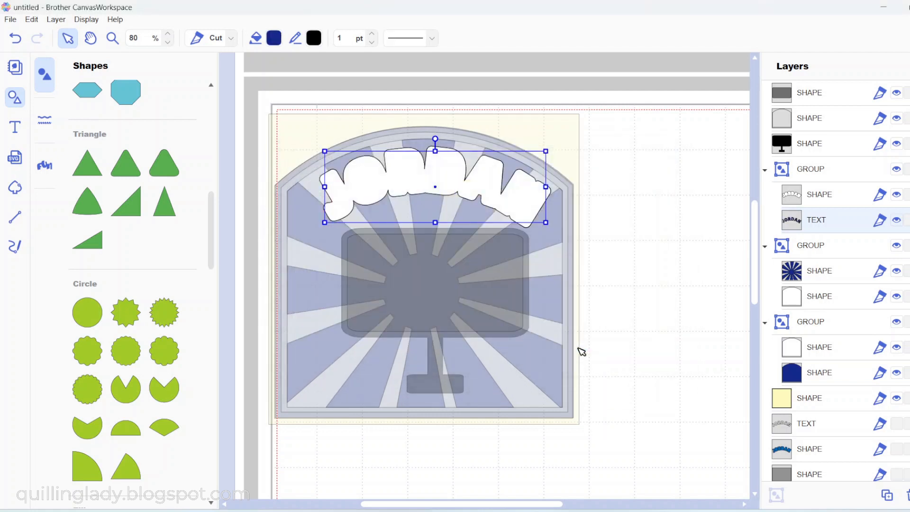
{"action": "left_click", "coordinate": [634, 314]}
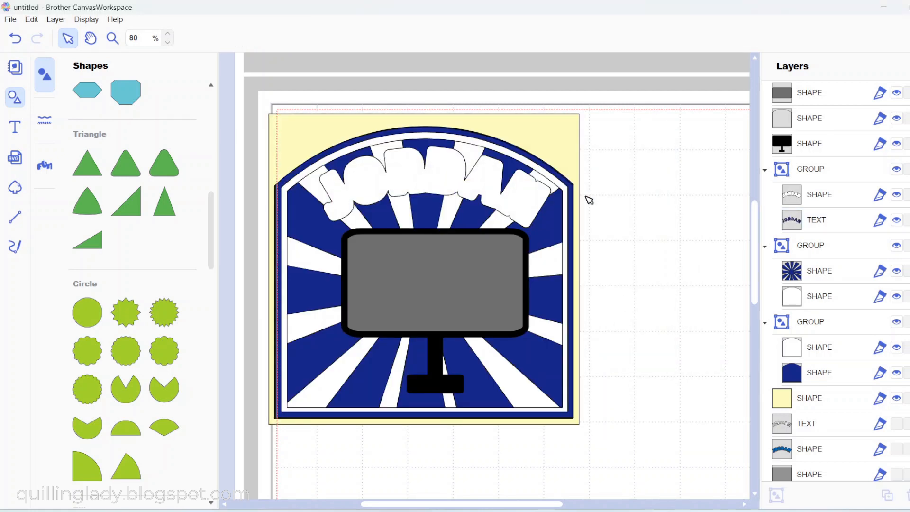
- Bring the curved name text in front of its white outline shape and delete the yellow background square
{"action": "left_click", "coordinate": [815, 223]}
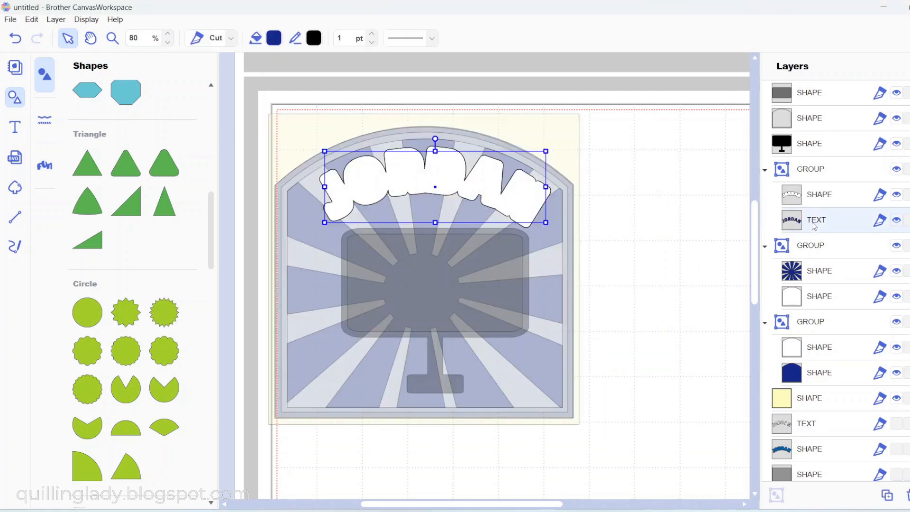
{"action": "left_click_drag", "start_coordinate": [812, 218], "coordinate": [814, 189]}
{"action": "left_click", "coordinate": [712, 218]}
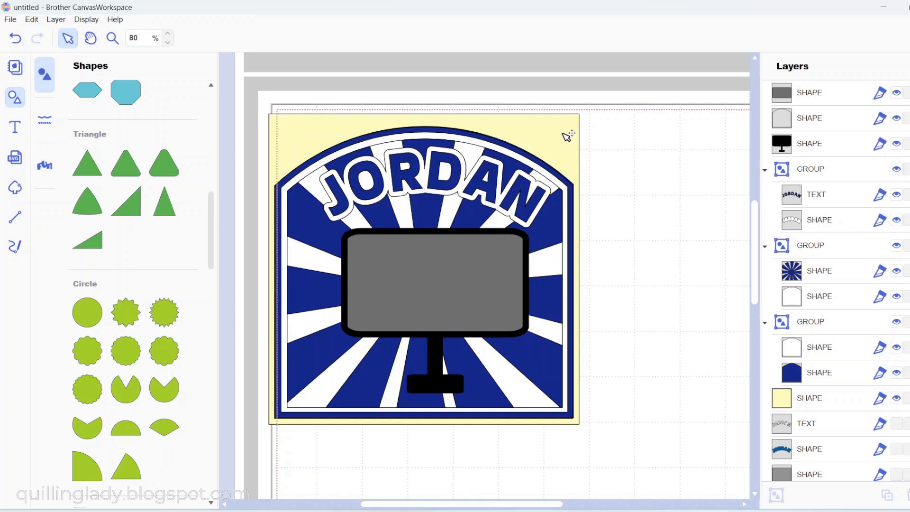
{"action": "left_click", "coordinate": [567, 137]}
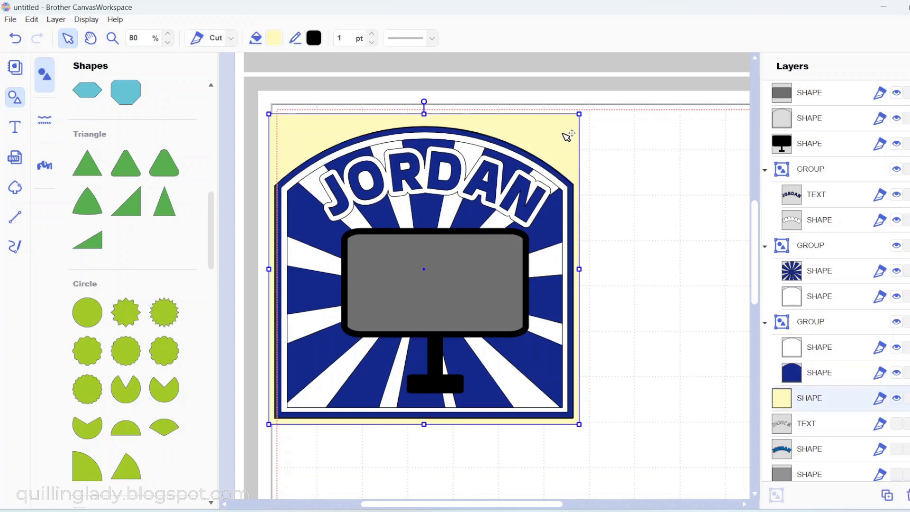
{"action": "key", "text": "Delete"}
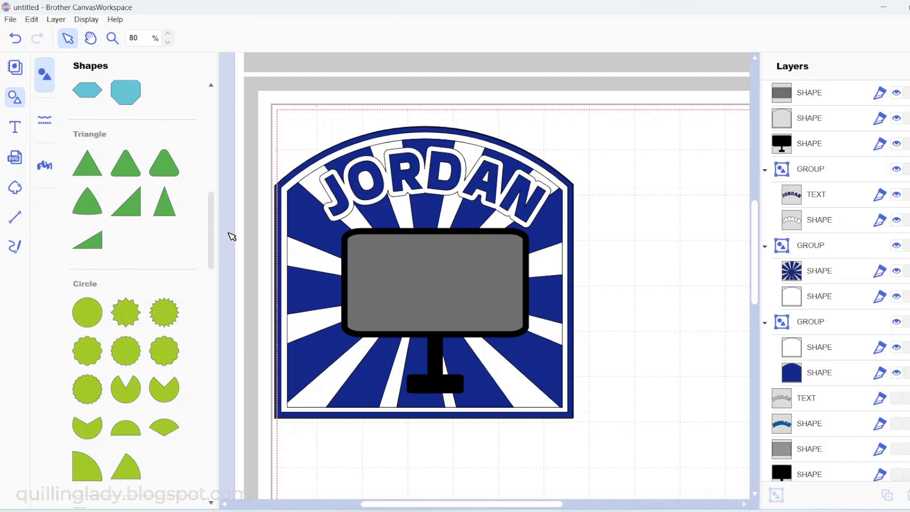
- Add a wide five-pointed star, shrink it and place it near the lower right corner of the arched panel
{"action": "scroll", "coordinate": [146, 241], "scroll_direction": "down", "scroll_amount": 10}
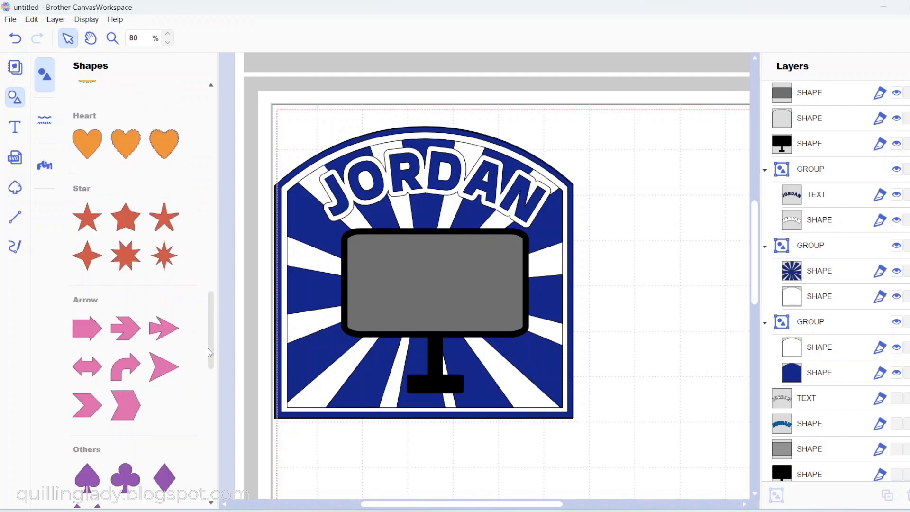
{"action": "left_click_drag", "start_coordinate": [126, 218], "coordinate": [625, 268]}
{"action": "left_click_drag", "start_coordinate": [710, 180], "coordinate": [581, 304]}
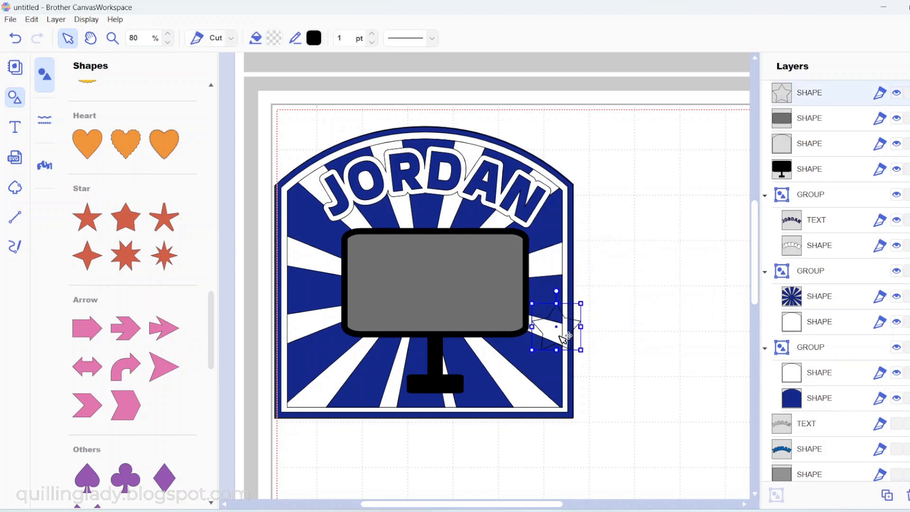
{"action": "left_click_drag", "start_coordinate": [563, 339], "coordinate": [550, 369]}
- Fill the star with white (#FFFFFF) and shrink it slightly so it sits within the panel border
{"action": "left_click", "coordinate": [275, 39]}
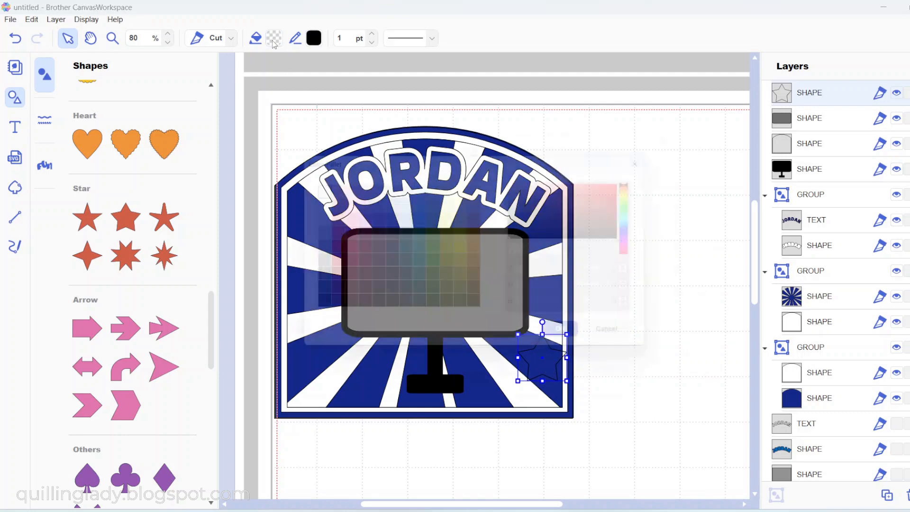
{"action": "left_click", "coordinate": [309, 202]}
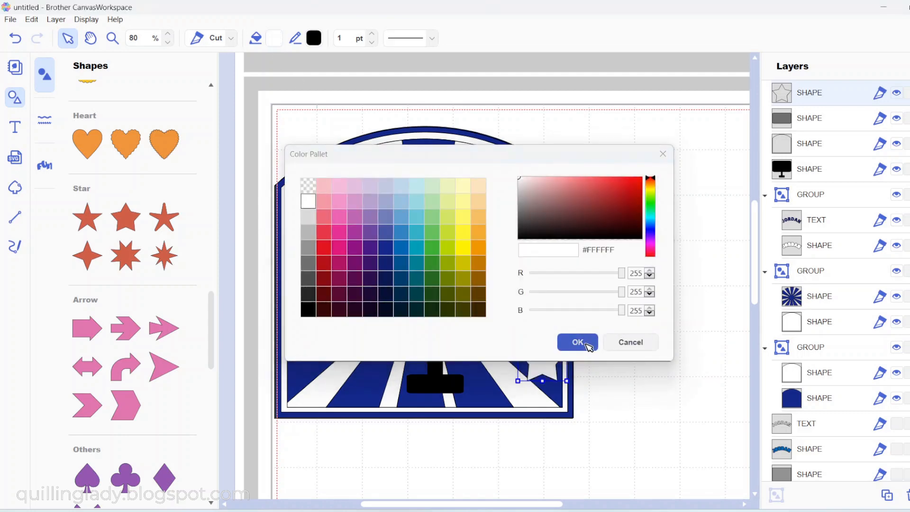
{"action": "left_click", "coordinate": [587, 344]}
{"action": "left_click_drag", "start_coordinate": [568, 335], "coordinate": [558, 356]}
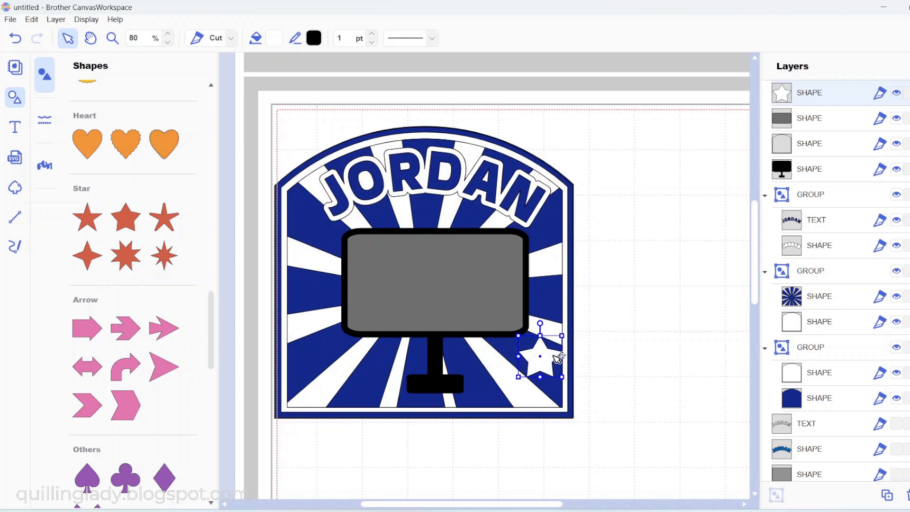
- Duplicate the white star and place the copy near the lower left corner of the arched panel
{"action": "right_click", "coordinate": [553, 359]}
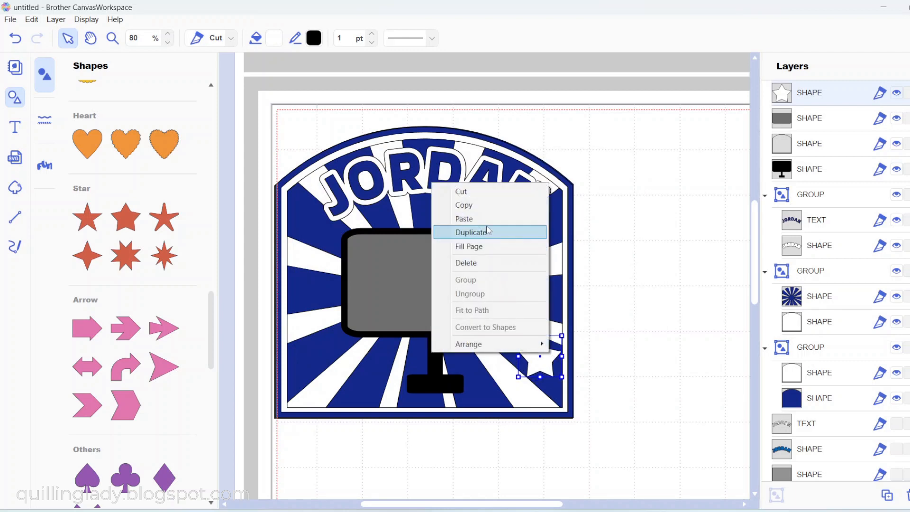
{"action": "left_click", "coordinate": [514, 232]}
{"action": "left_click_drag", "start_coordinate": [559, 377], "coordinate": [321, 357]}
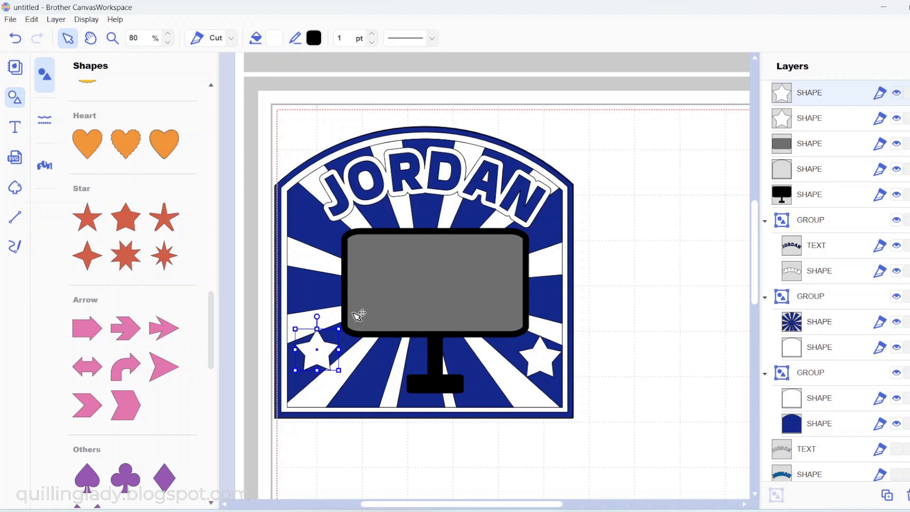
- Duplicate the lower left star, and place a smaller copy between it and the monitor stand
{"action": "right_click", "coordinate": [328, 353]}
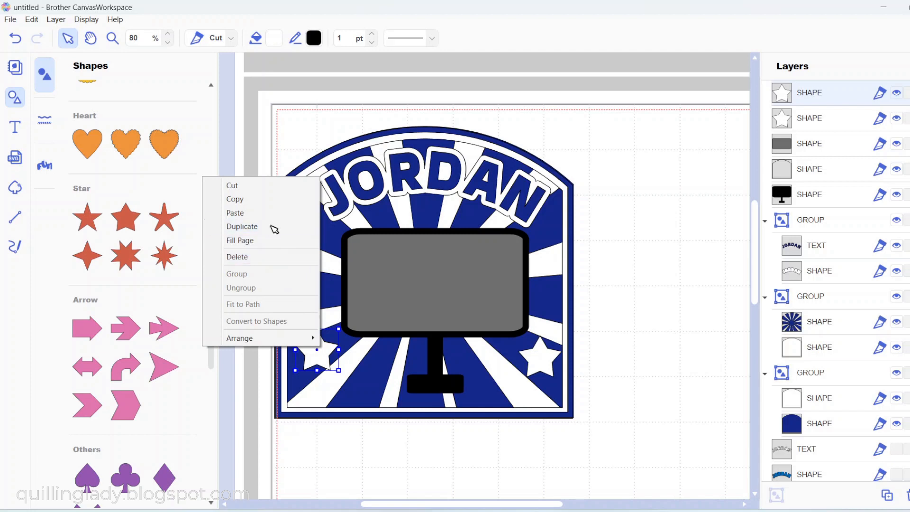
{"action": "left_click", "coordinate": [274, 227]}
{"action": "left_click_drag", "start_coordinate": [345, 371], "coordinate": [377, 388]}
- Duplicate the small star and place the copy on the right side of the monitor stand
{"action": "right_click", "coordinate": [368, 382]}
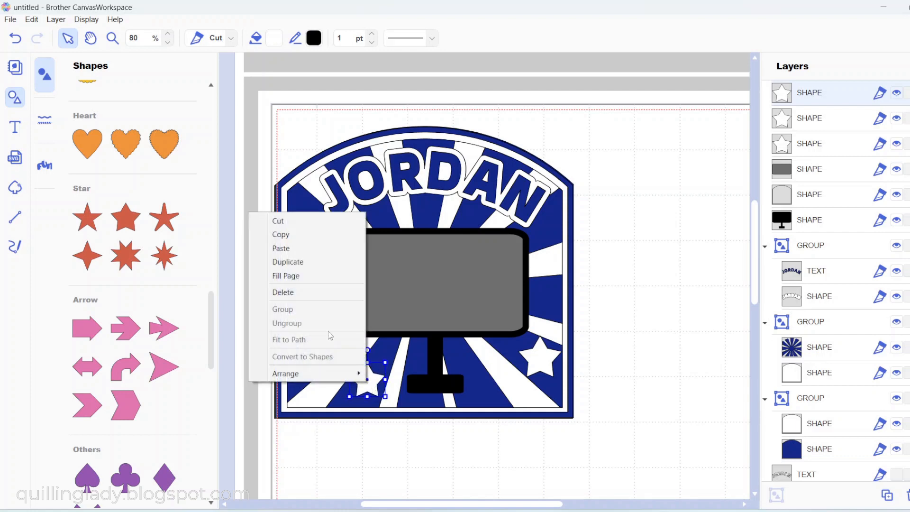
{"action": "left_click", "coordinate": [314, 261]}
{"action": "left_click_drag", "start_coordinate": [371, 378], "coordinate": [492, 389]}
{"action": "left_click", "coordinate": [687, 327]}
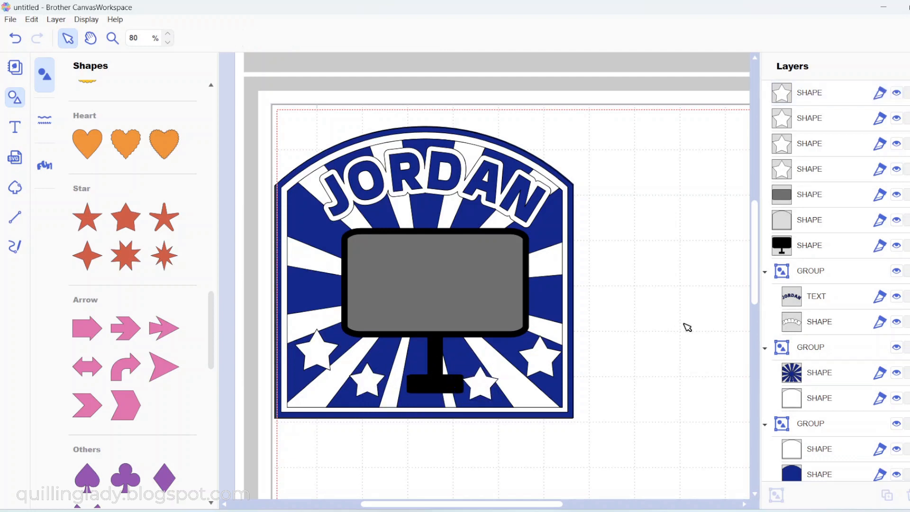